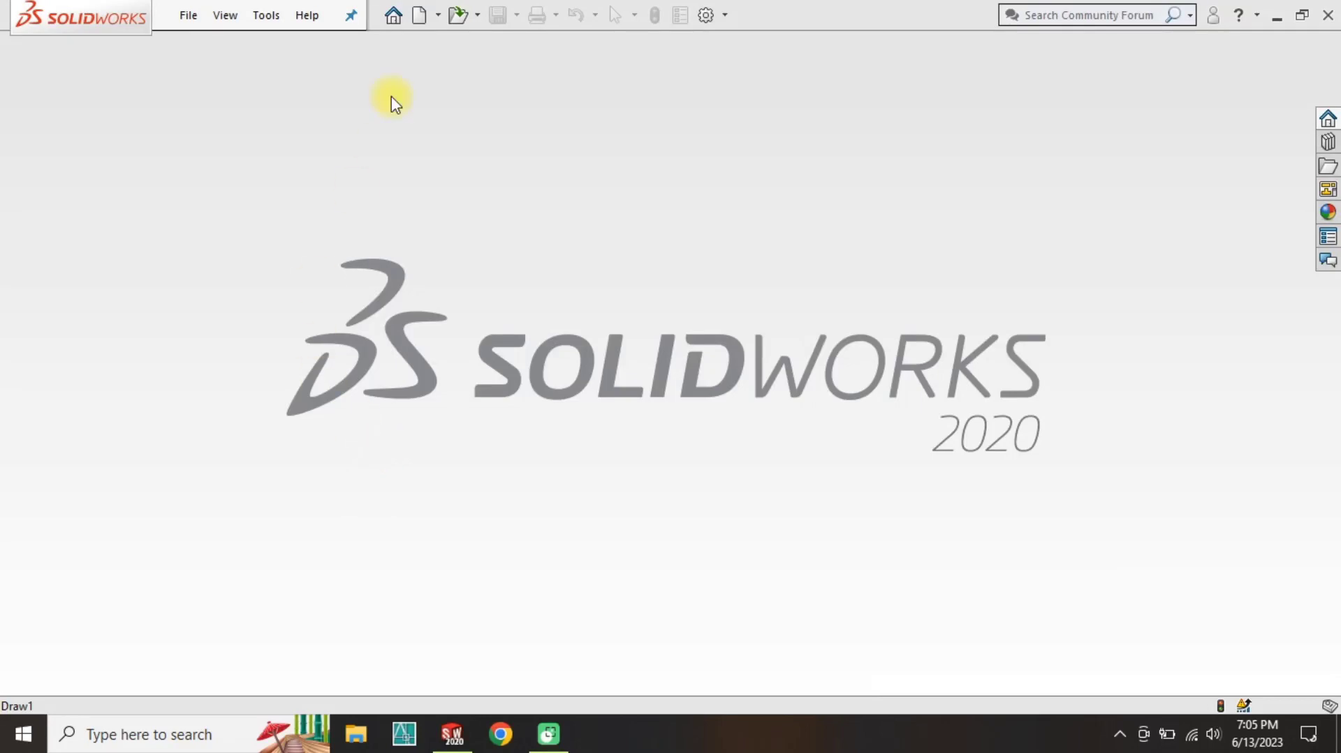
Create a new drawing using the A4 sheet format file with the CAD / CAM SKETCH TUTORIAL title block.
click(393, 15)
click(536, 180)
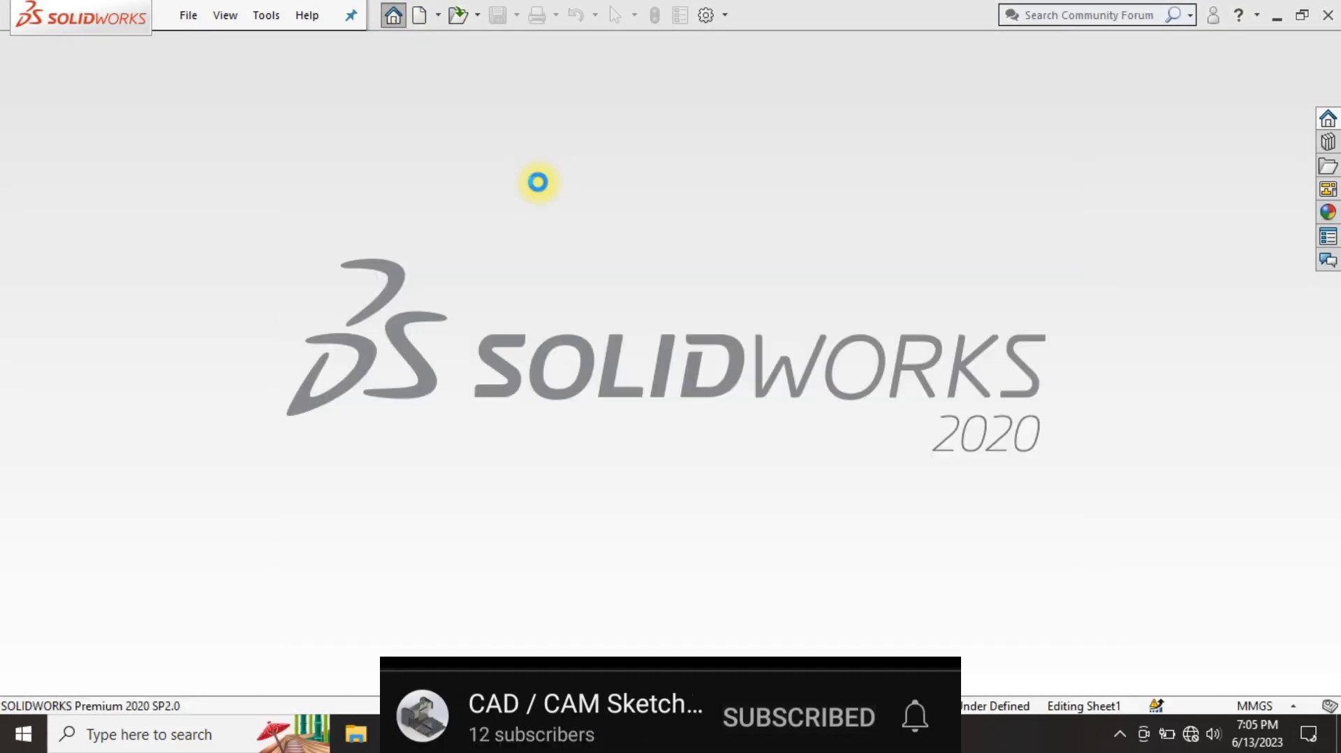
click(620, 395)
text(a)
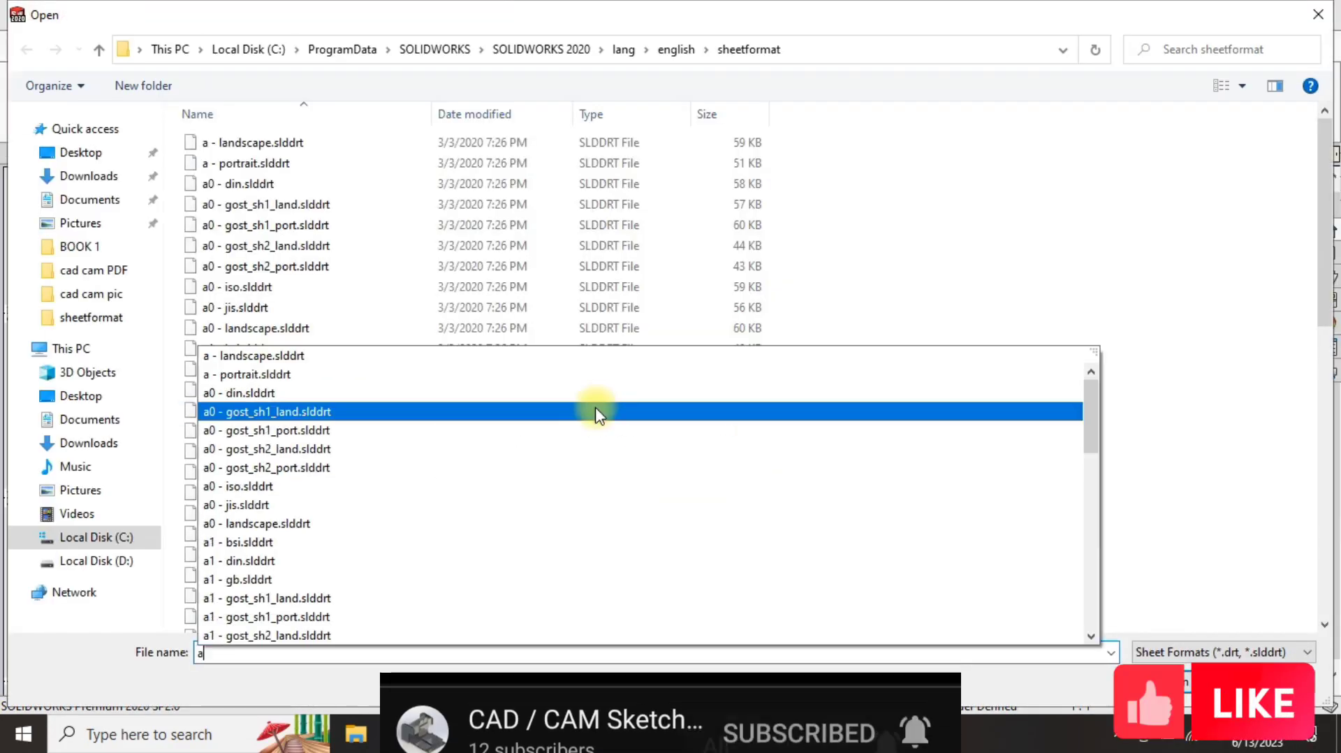
text(4)
click(390, 617)
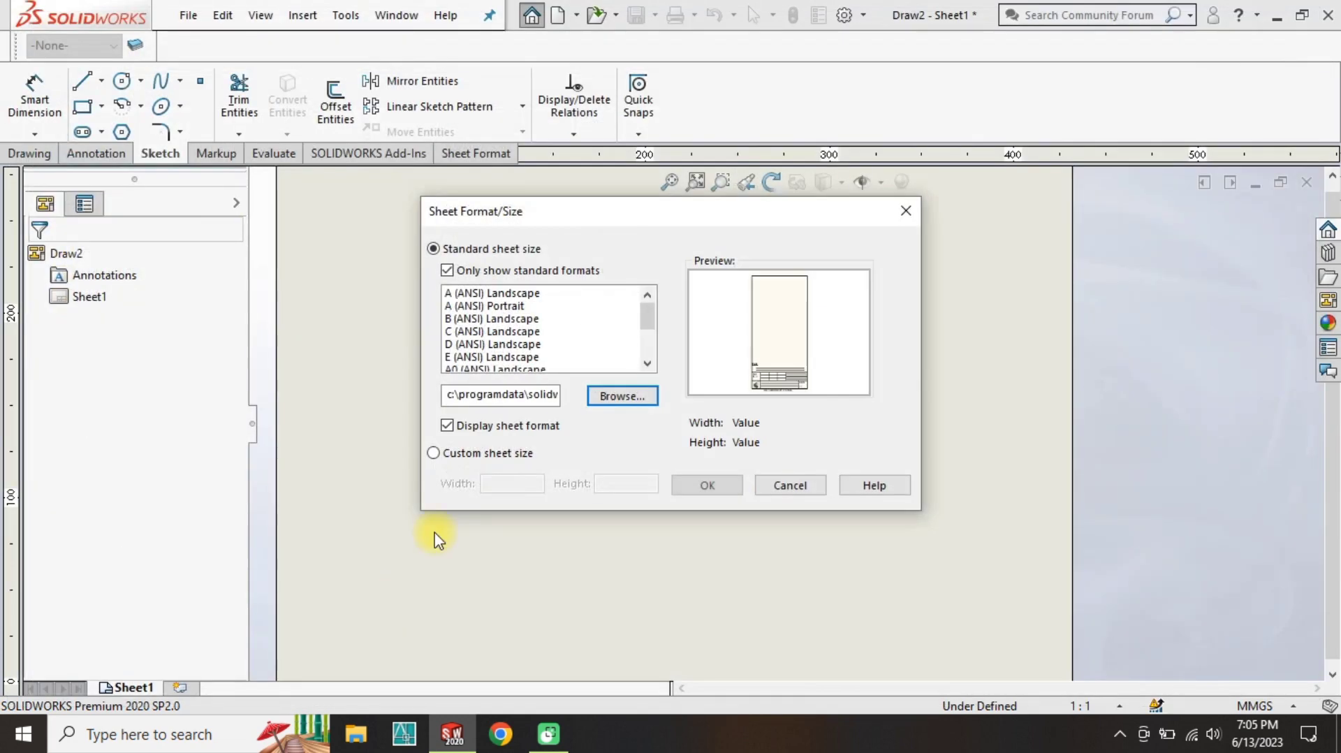
click(692, 485)
Close the Model View panel and change the Sheet No note from 11 to 14.
click(65, 260)
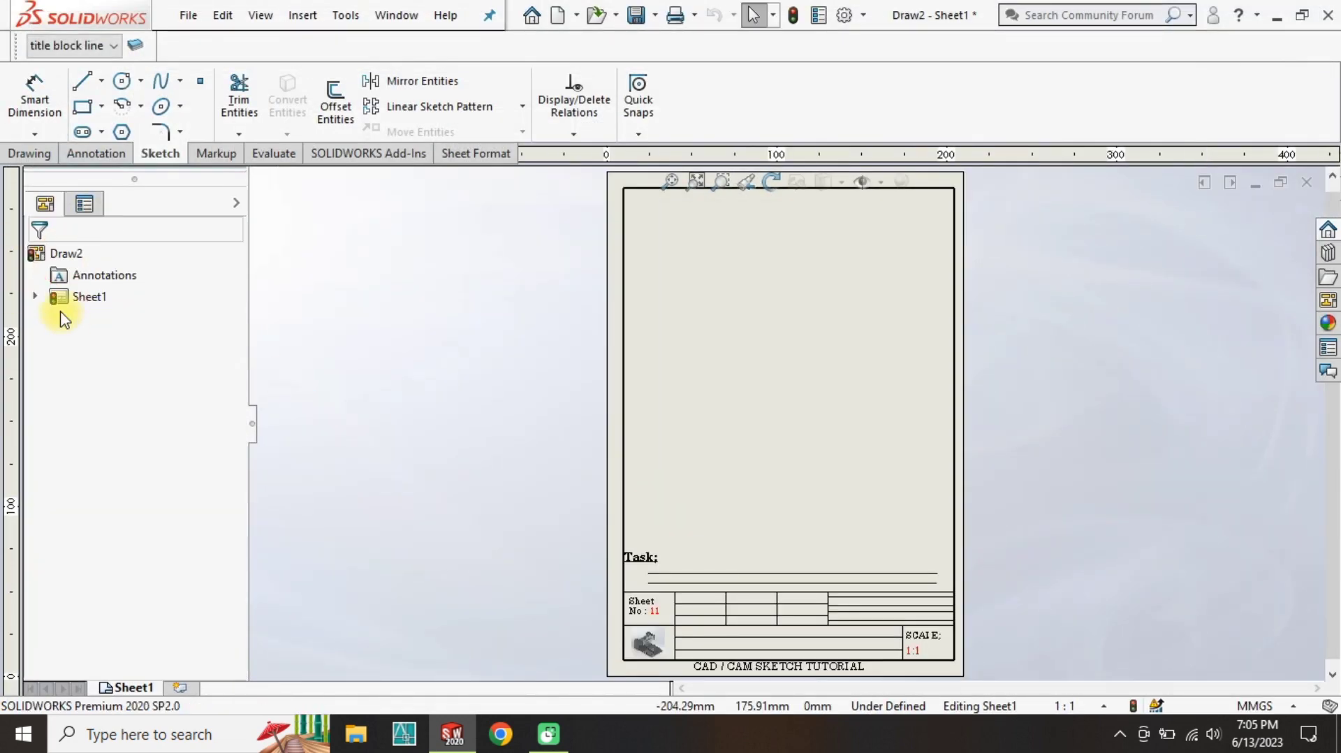
right_click(64, 319)
click(140, 360)
scroll(635, 598, down, 2)
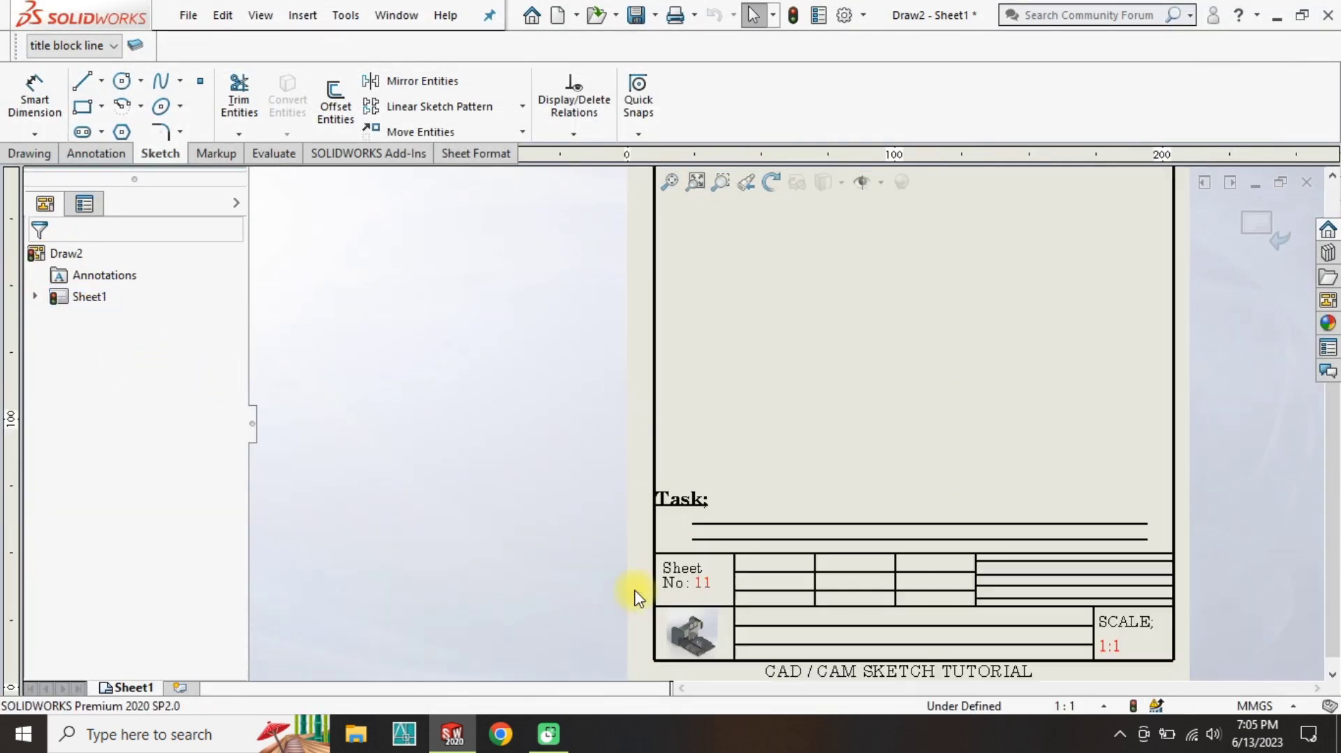
scroll(636, 597, down, 3)
double_click(730, 470)
drag(725, 472, 730, 505)
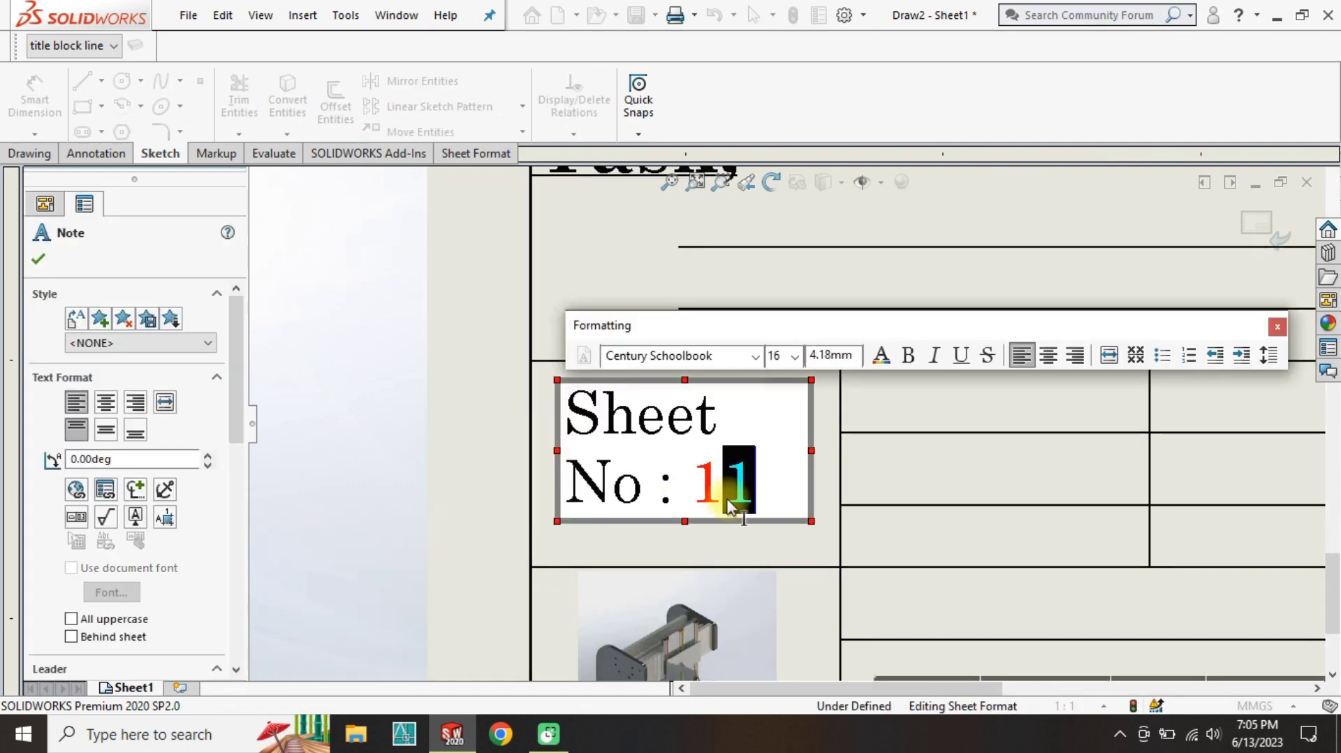
text(4)
click(38, 259)
Exit sheet format editing and zoom the view to fit the whole sheet.
scroll(778, 419, up, 2)
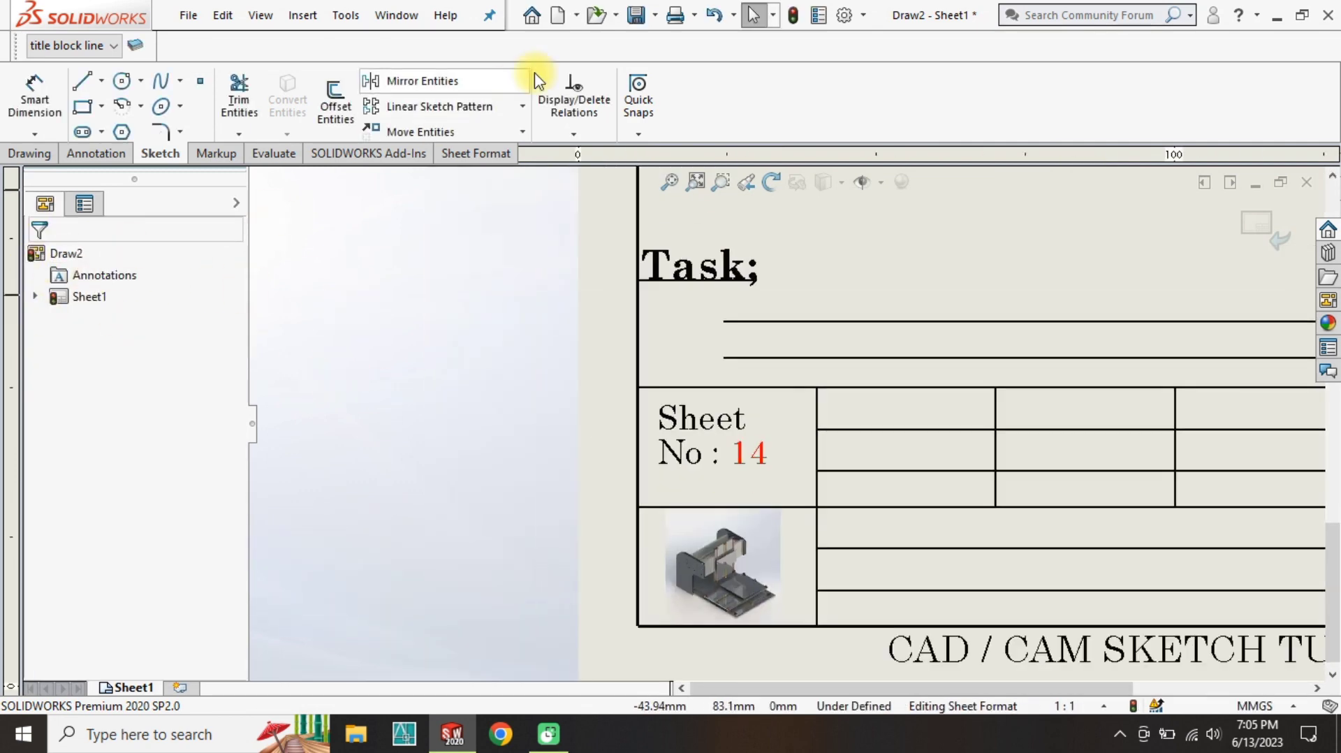
click(793, 15)
scroll(560, 345, up, 1)
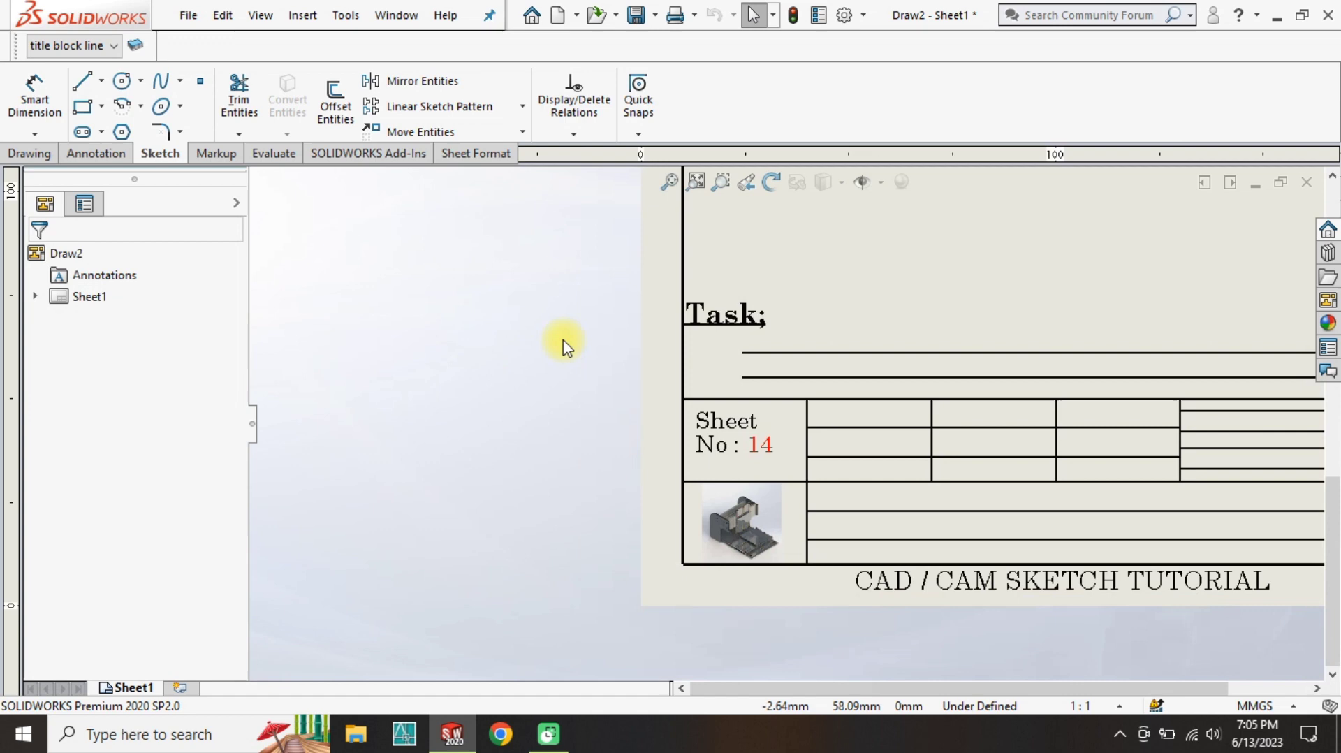
click(672, 182)
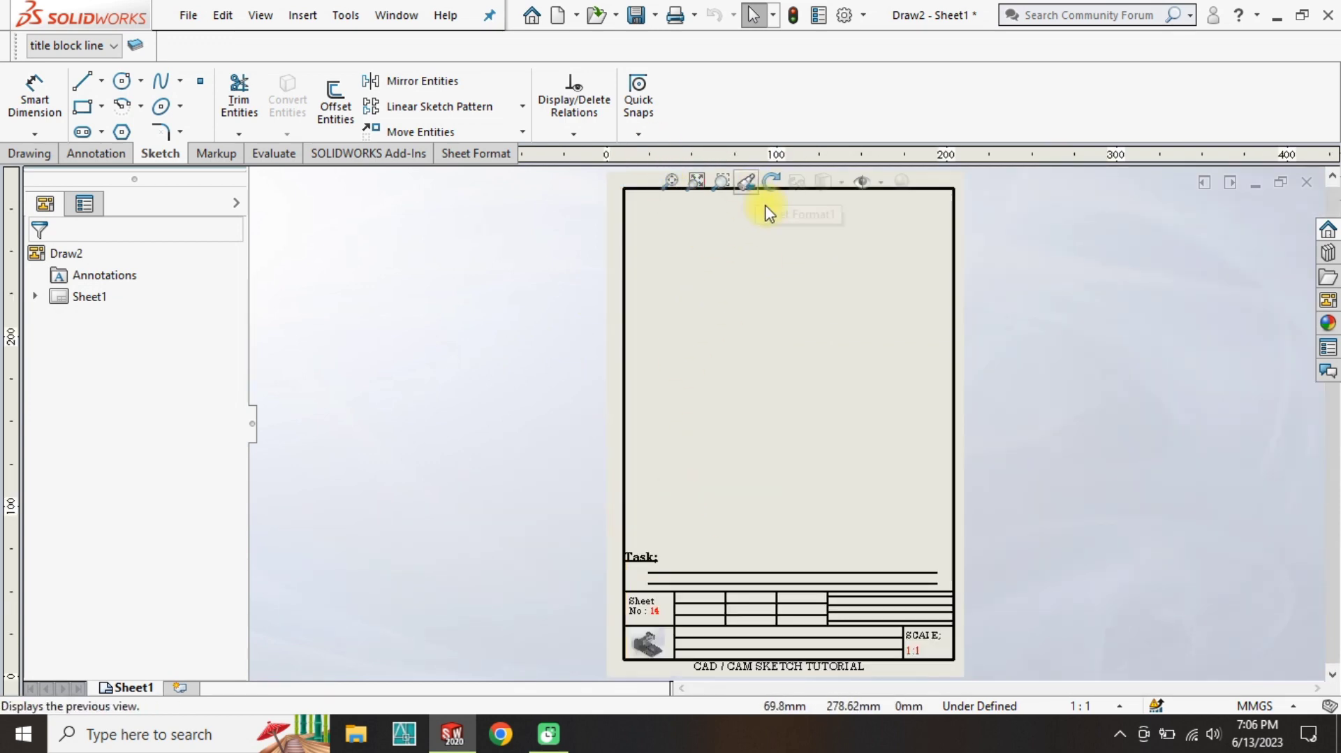
click(771, 183)
scroll(772, 389, down, 2)
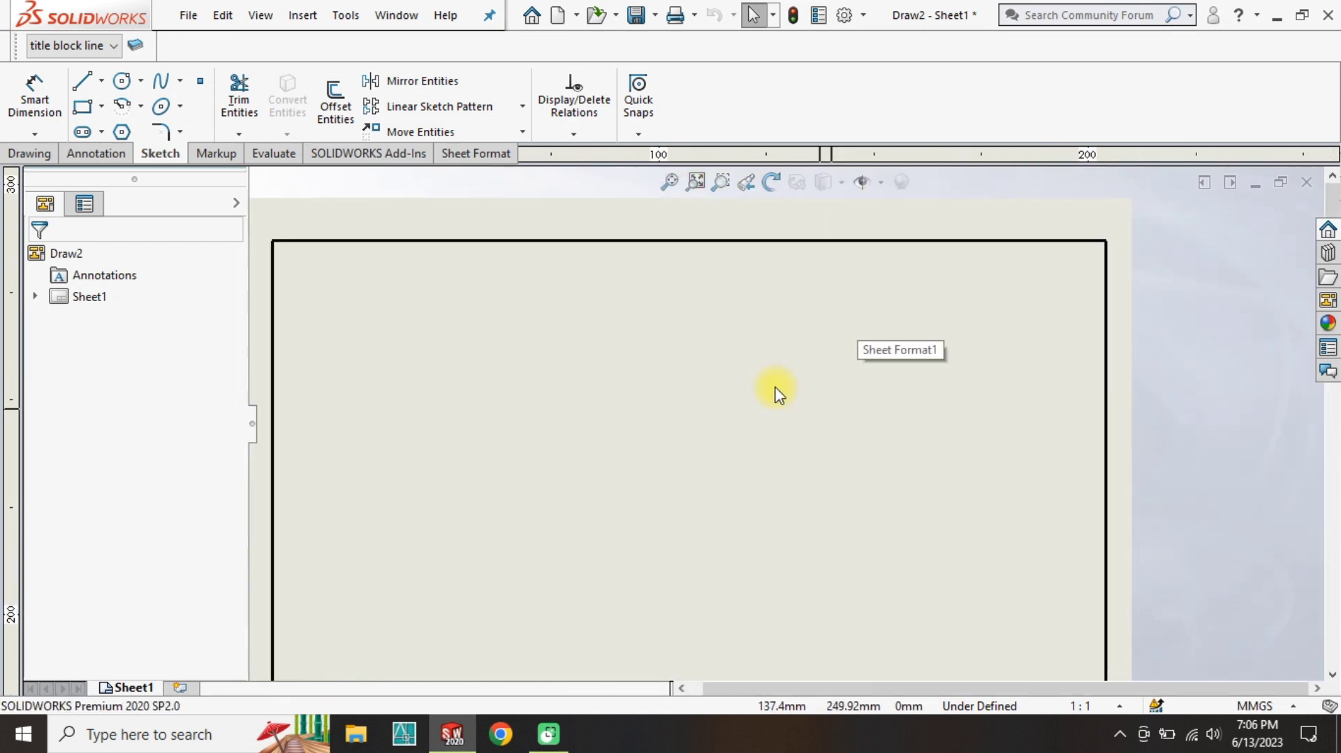
scroll(754, 622, up, 5)
scroll(808, 264, down, 3)
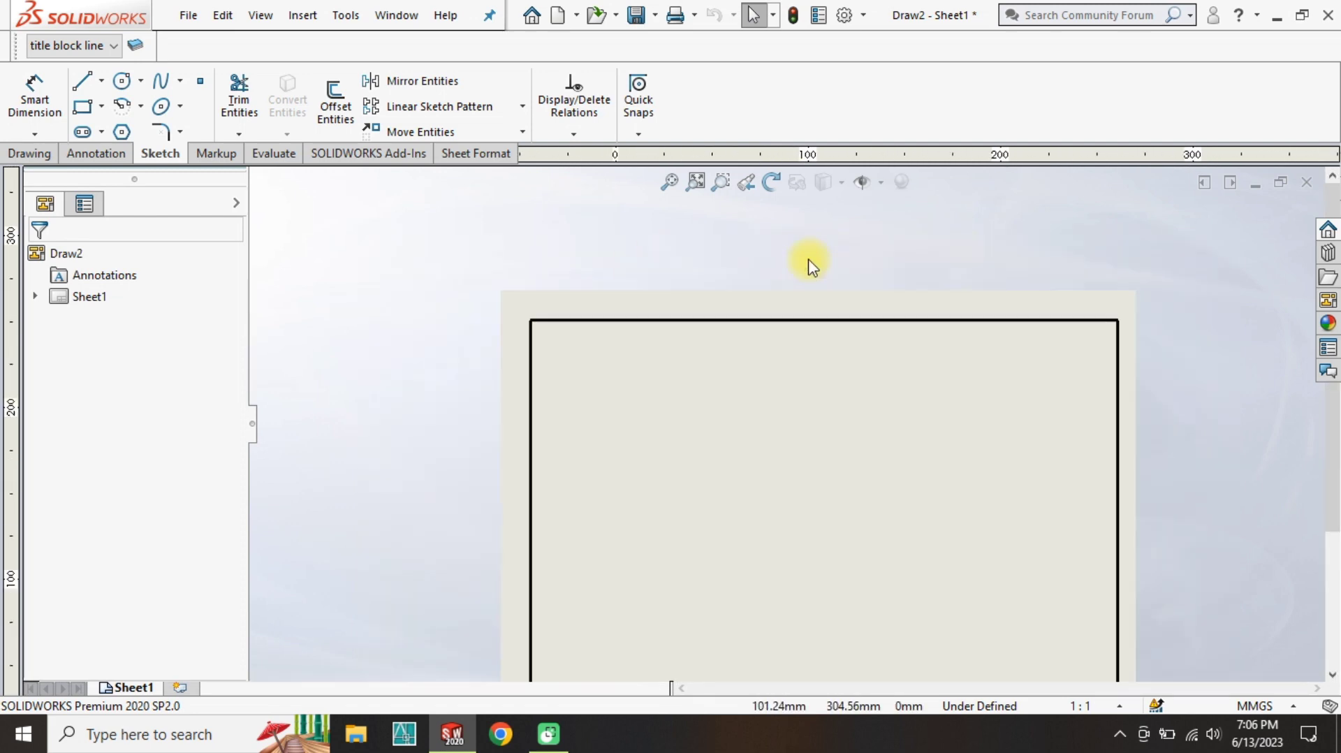
scroll(808, 508, up, 1)
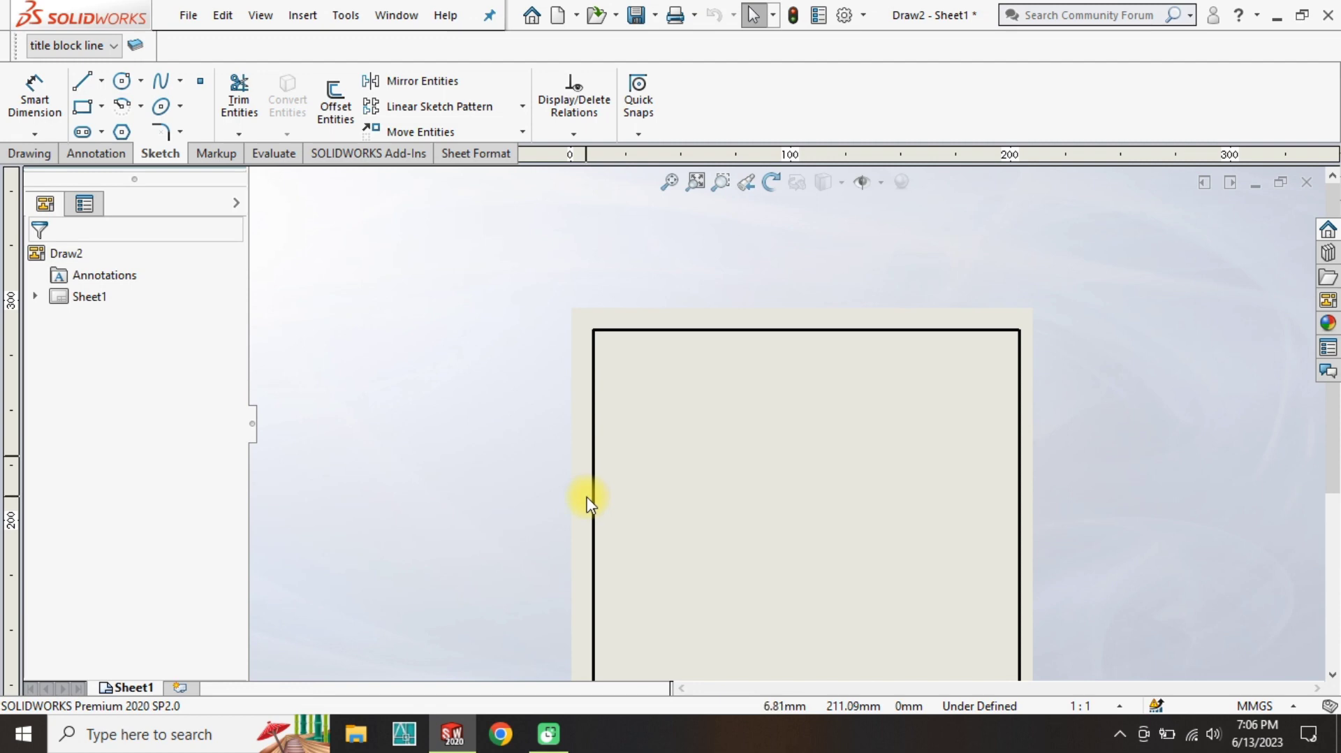
scroll(691, 408, down, 1)
Sketch a horizontal line starting at the sheet's left border.
click(82, 90)
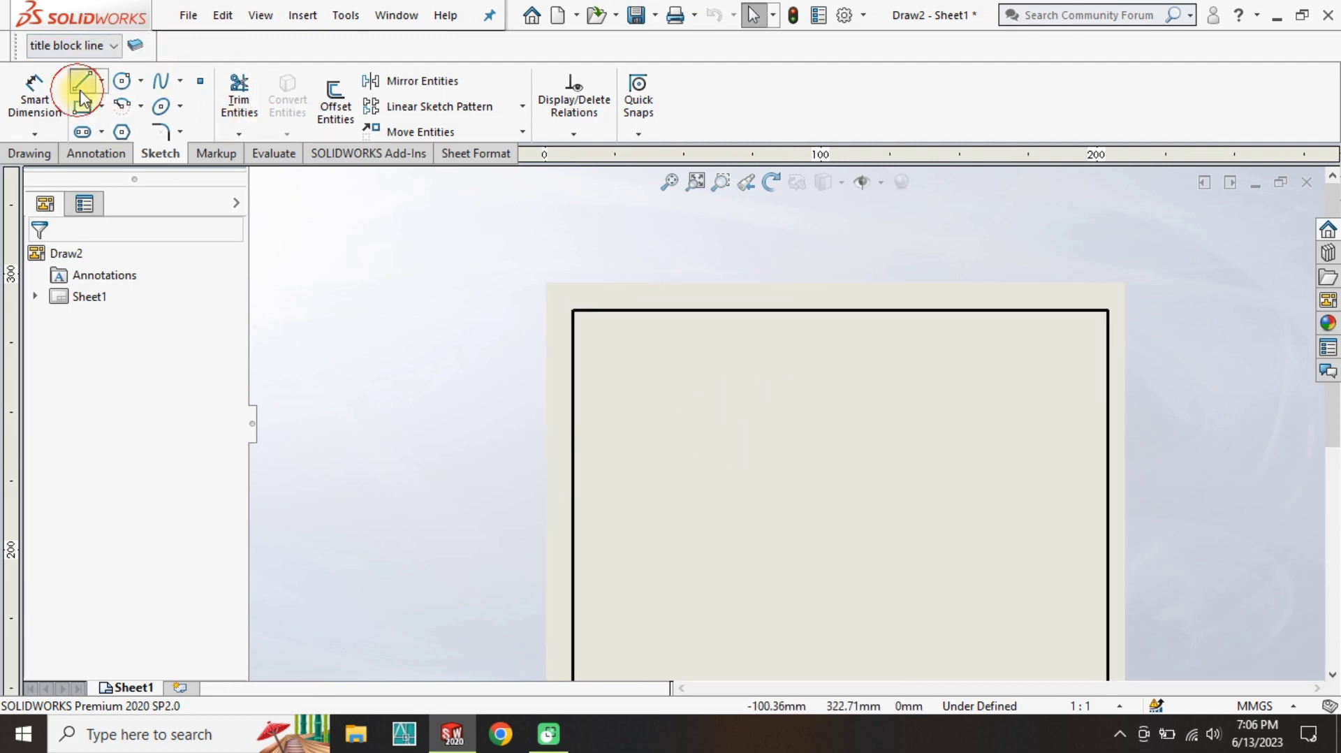
click(65, 45)
click(66, 60)
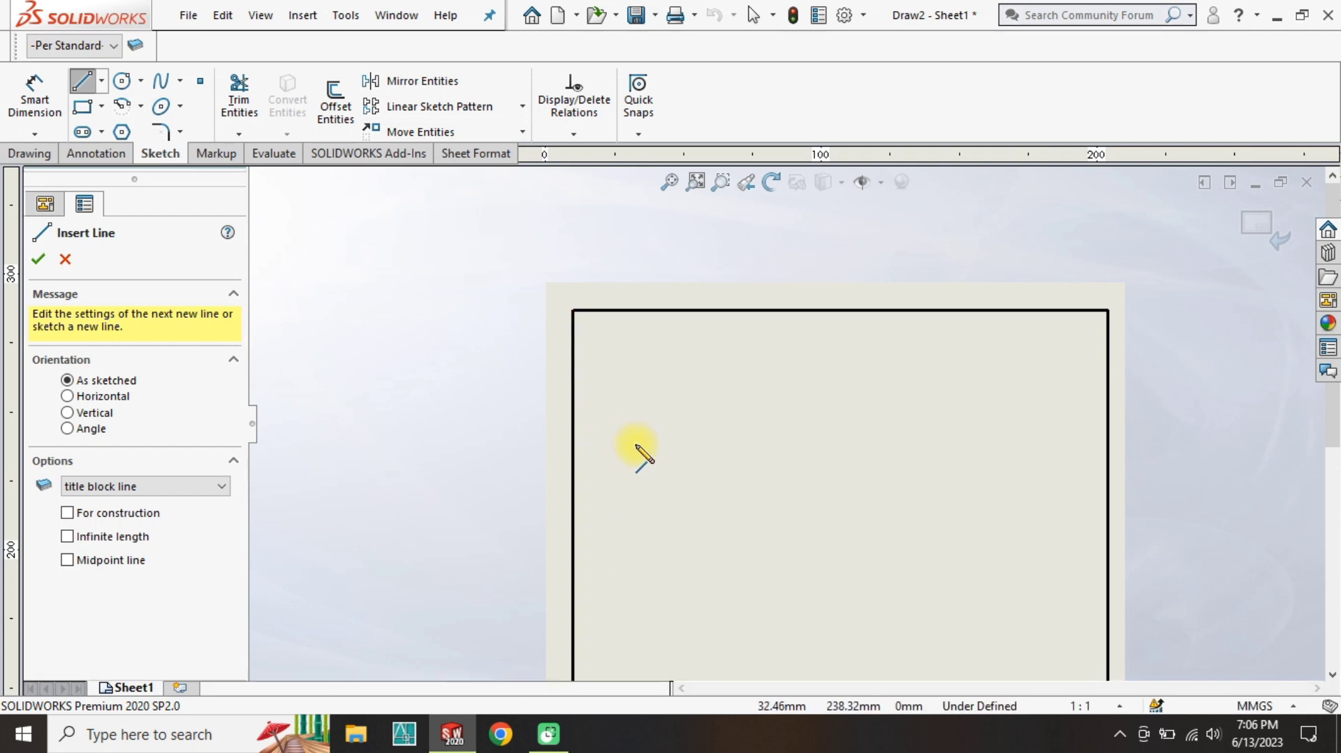
click(573, 464)
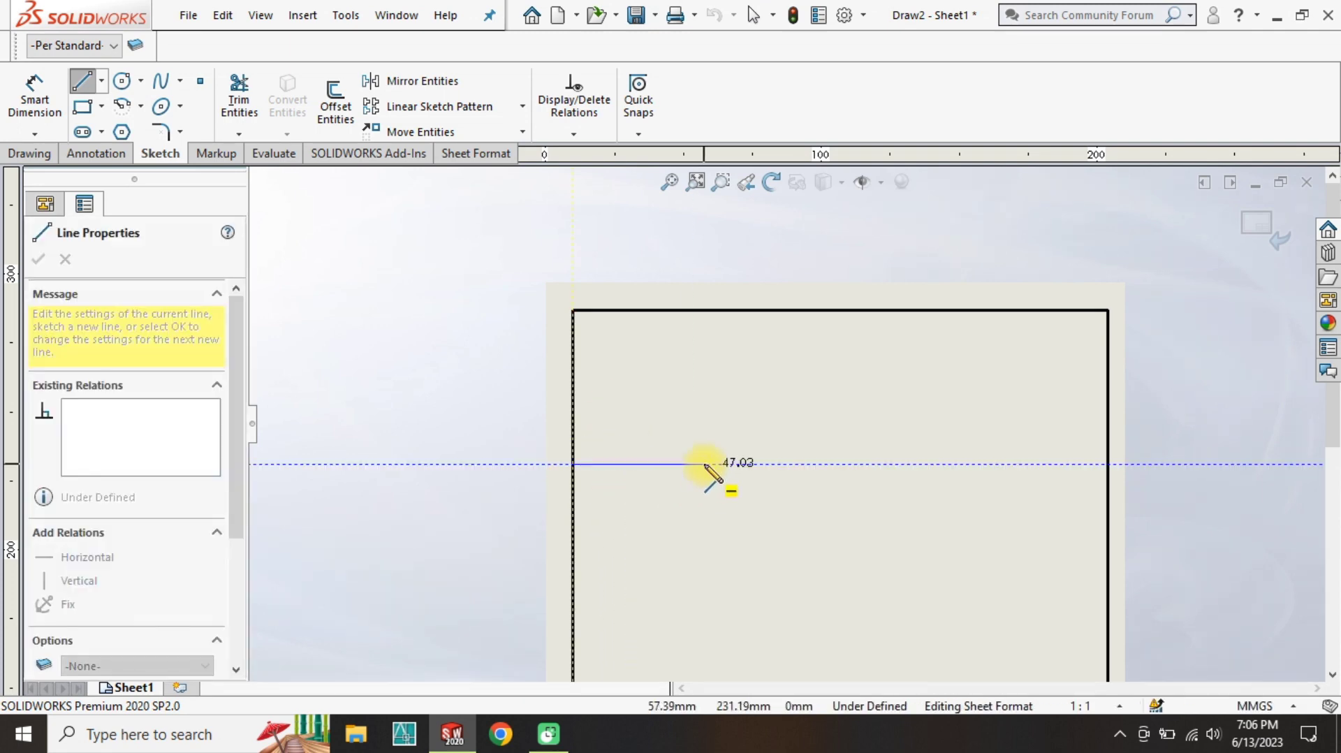
click(782, 463)
key(Escape)
click(453, 501)
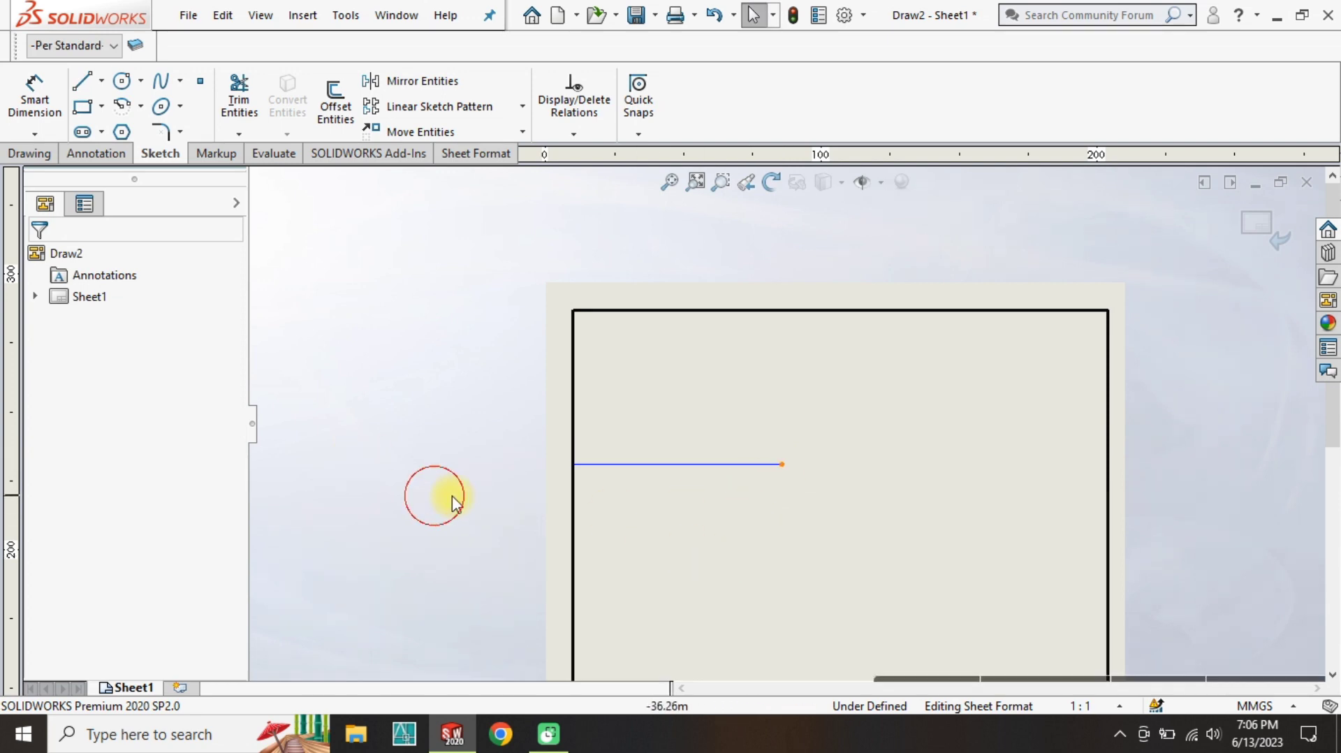
Dimension the horizontal line to a length of 75 mm.
scroll(718, 485, up, 1)
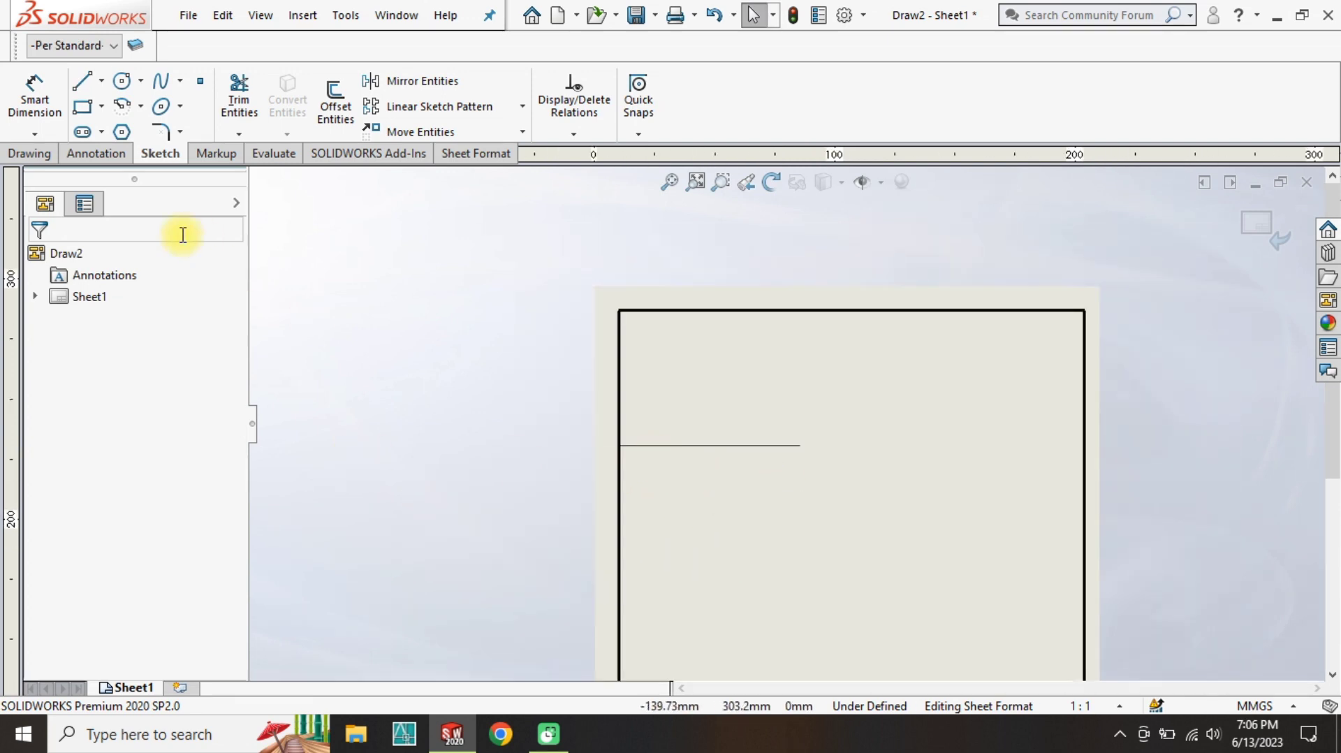
click(33, 90)
click(659, 440)
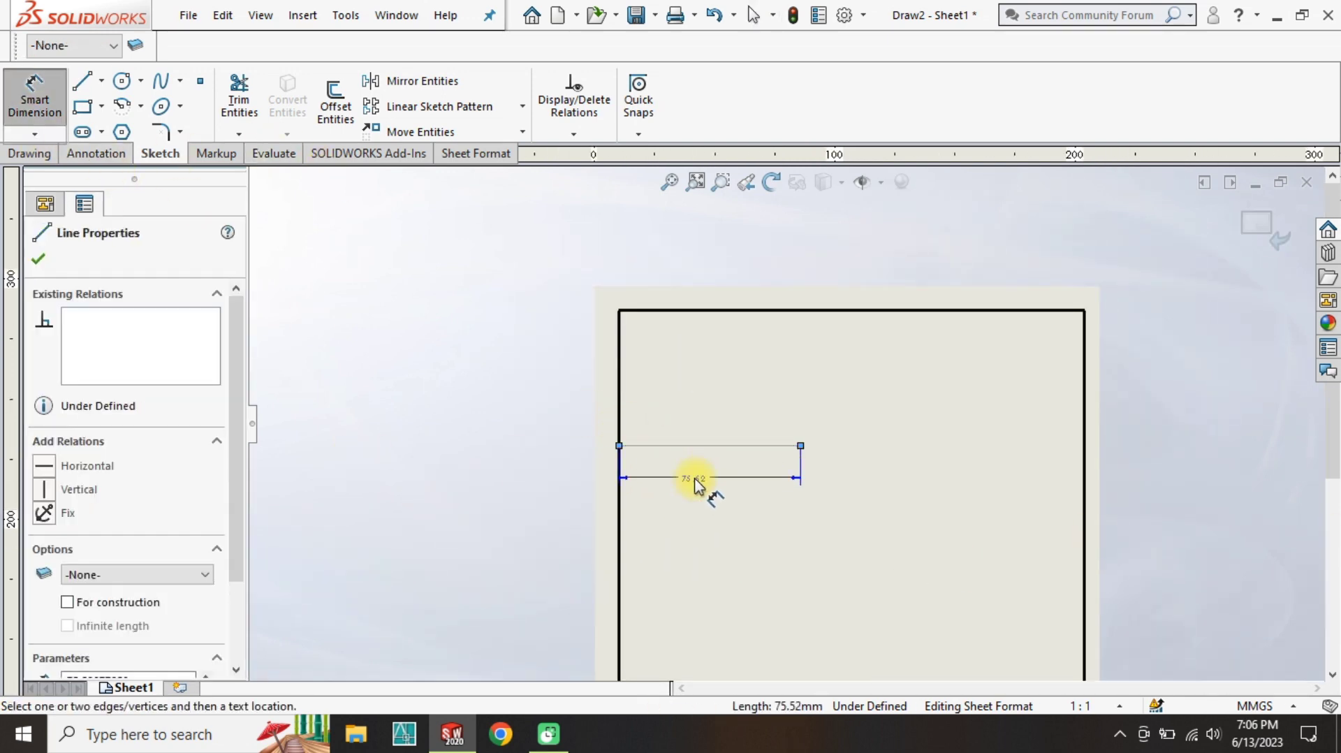
click(697, 480)
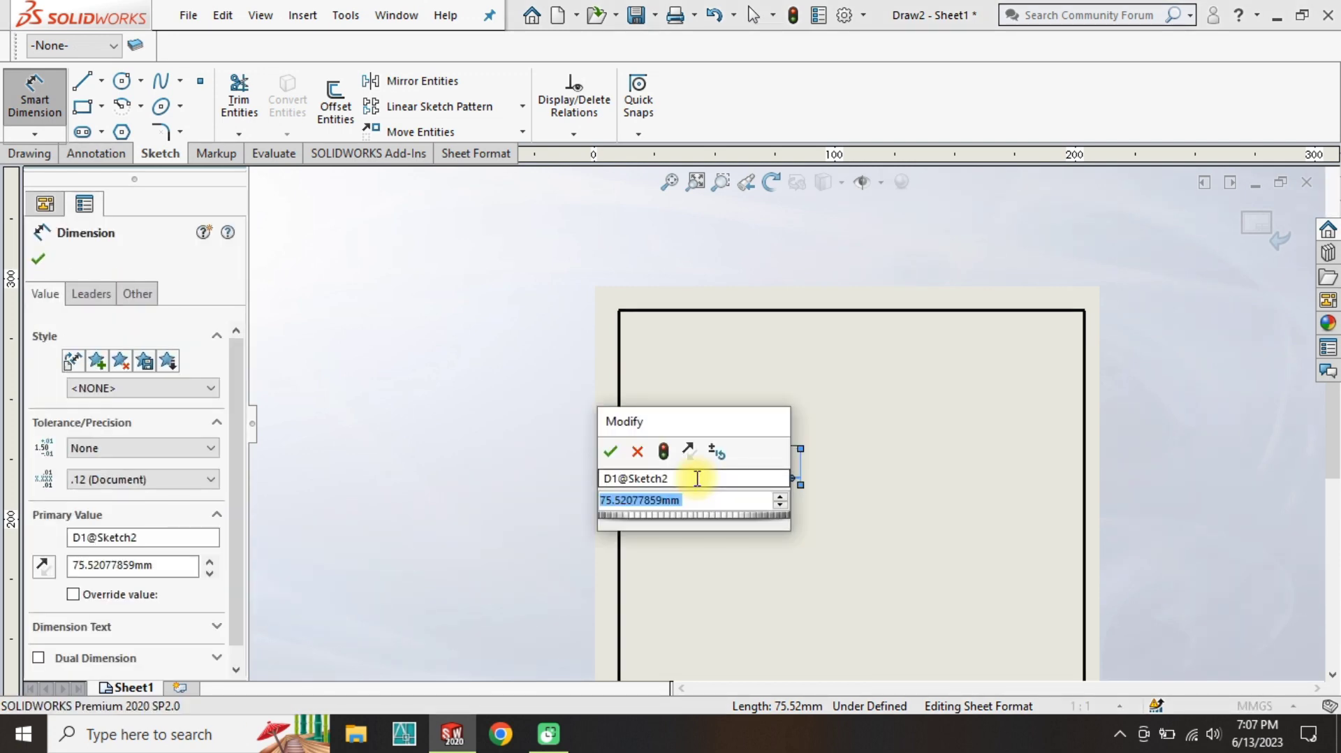
text(75)
key(Return)
key(Escape)
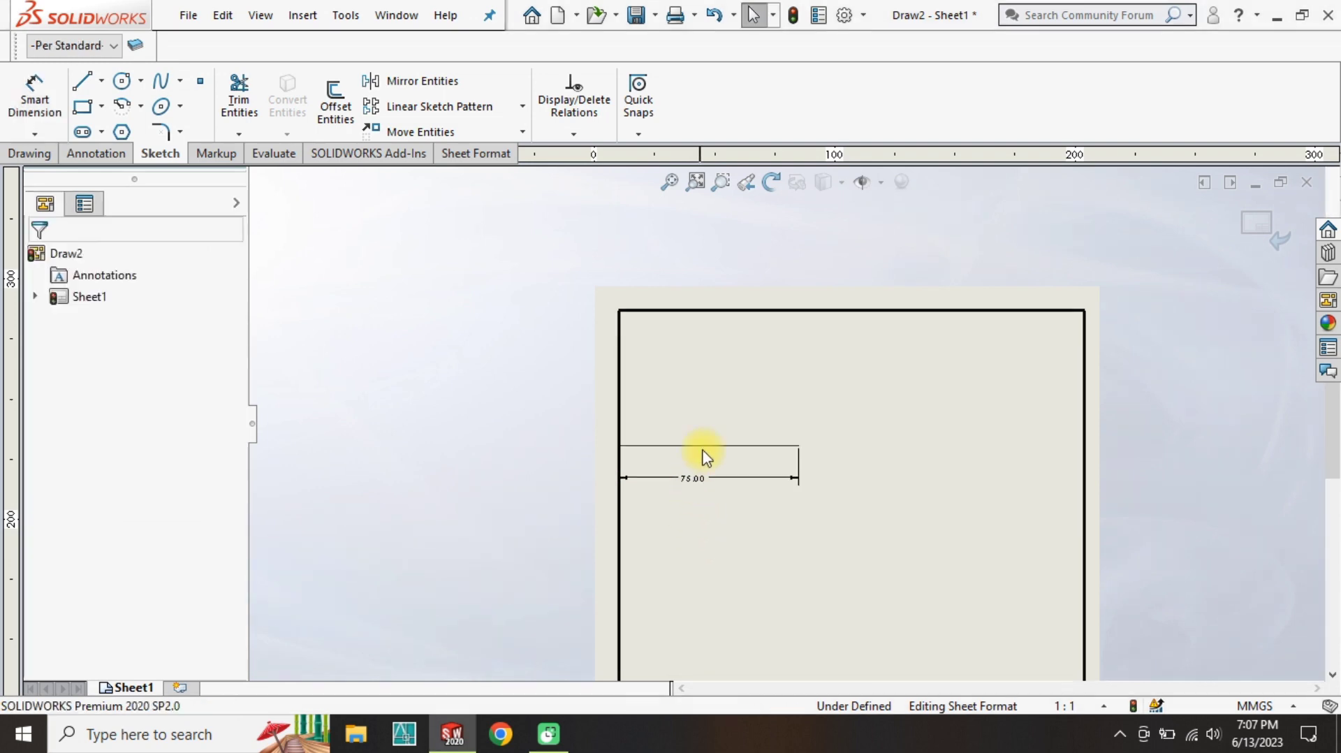
scroll(692, 461, down, 1)
Position the line's left endpoint at X 10, Y 227.
click(591, 443)
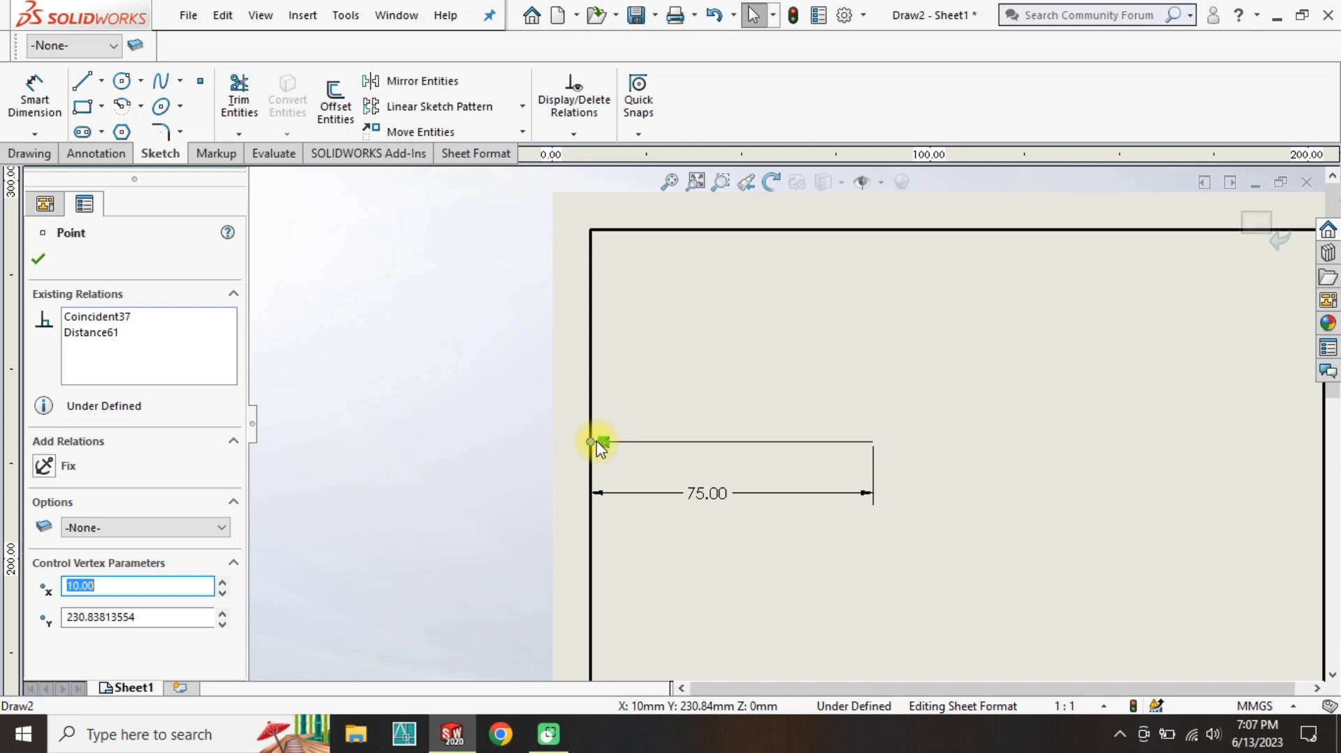
click(151, 626)
text(297-70)
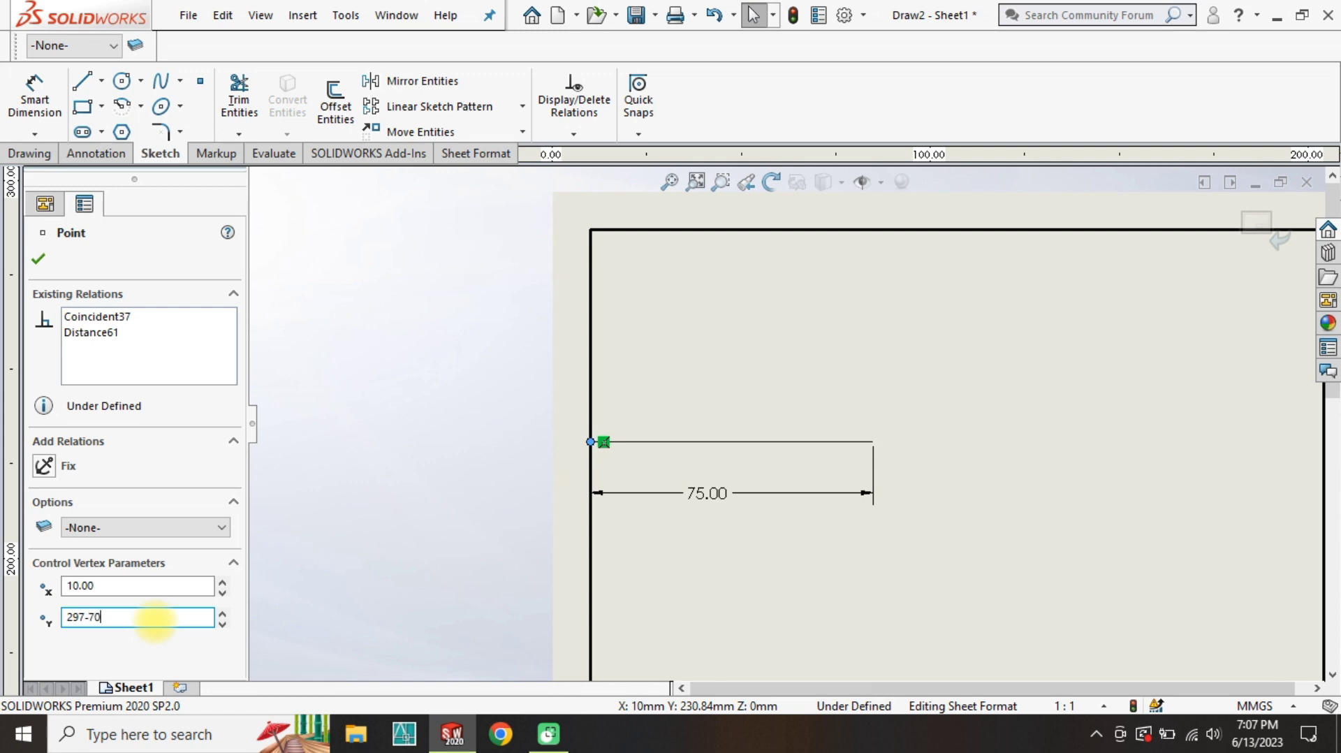
key(Return)
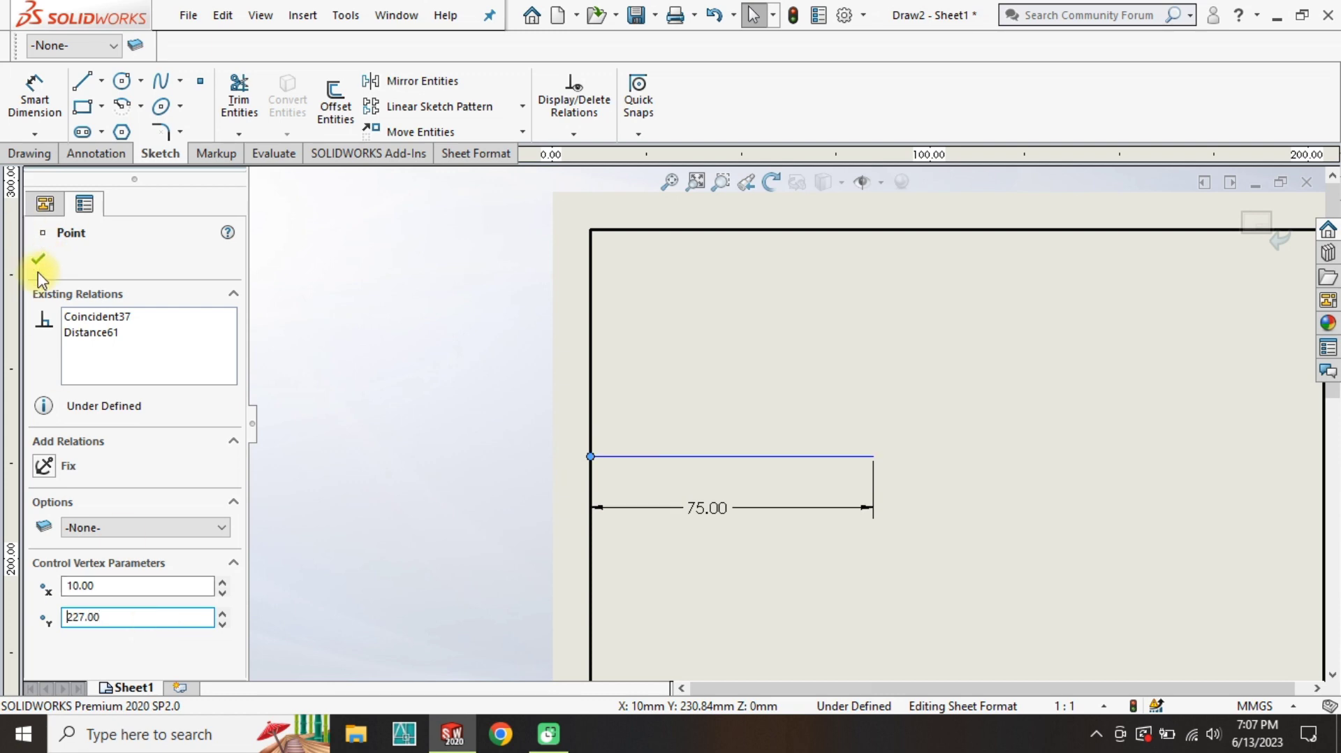
click(39, 259)
click(100, 82)
Draw a 75 mm vertical midpoint line centred on the horizontal line's midpoint.
click(129, 152)
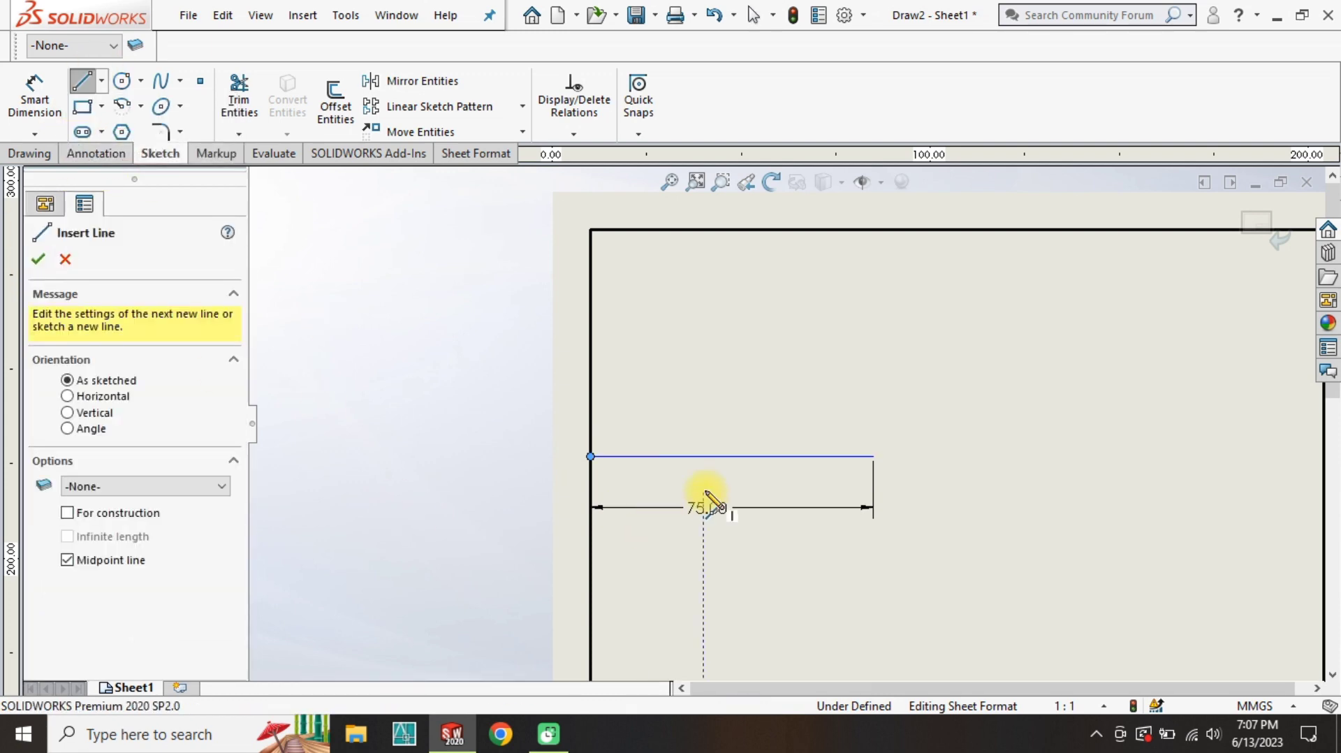
click(732, 458)
click(731, 638)
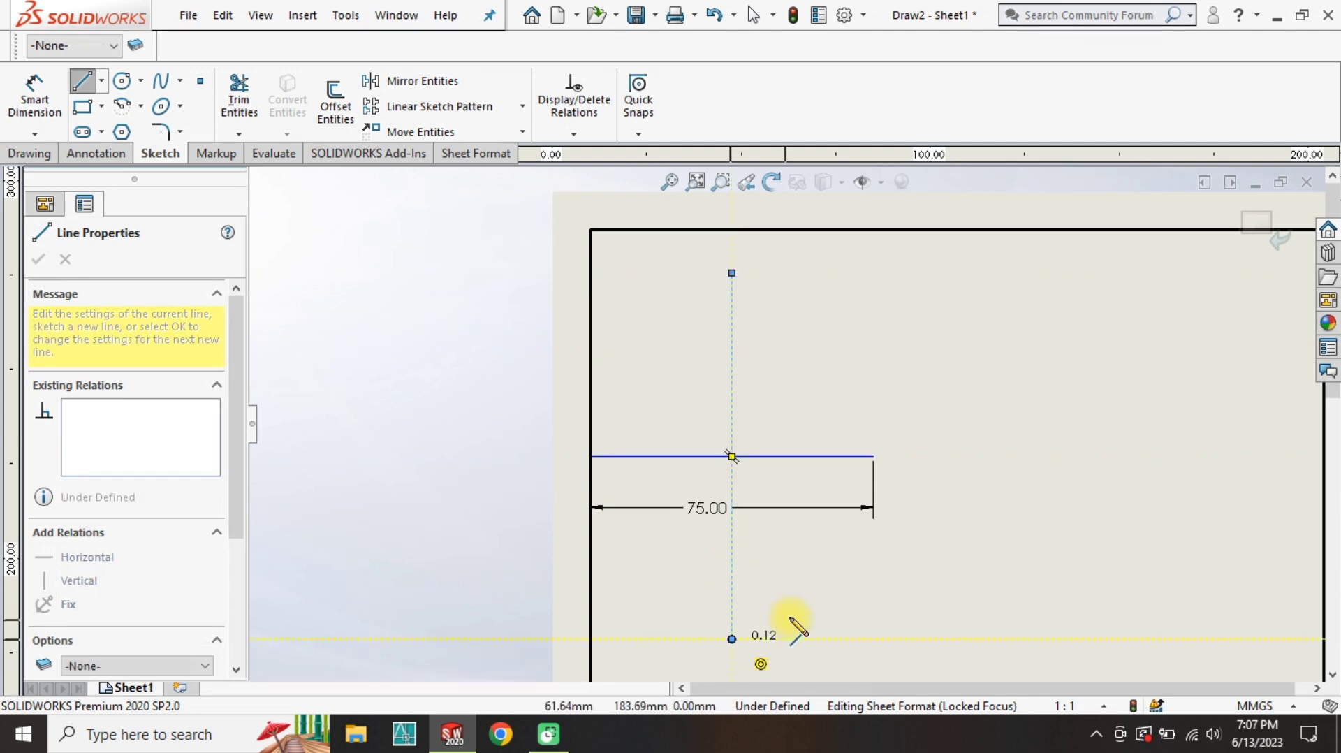
right_drag(794, 620, 739, 389)
click(732, 391)
click(791, 414)
text(75)
key(Return)
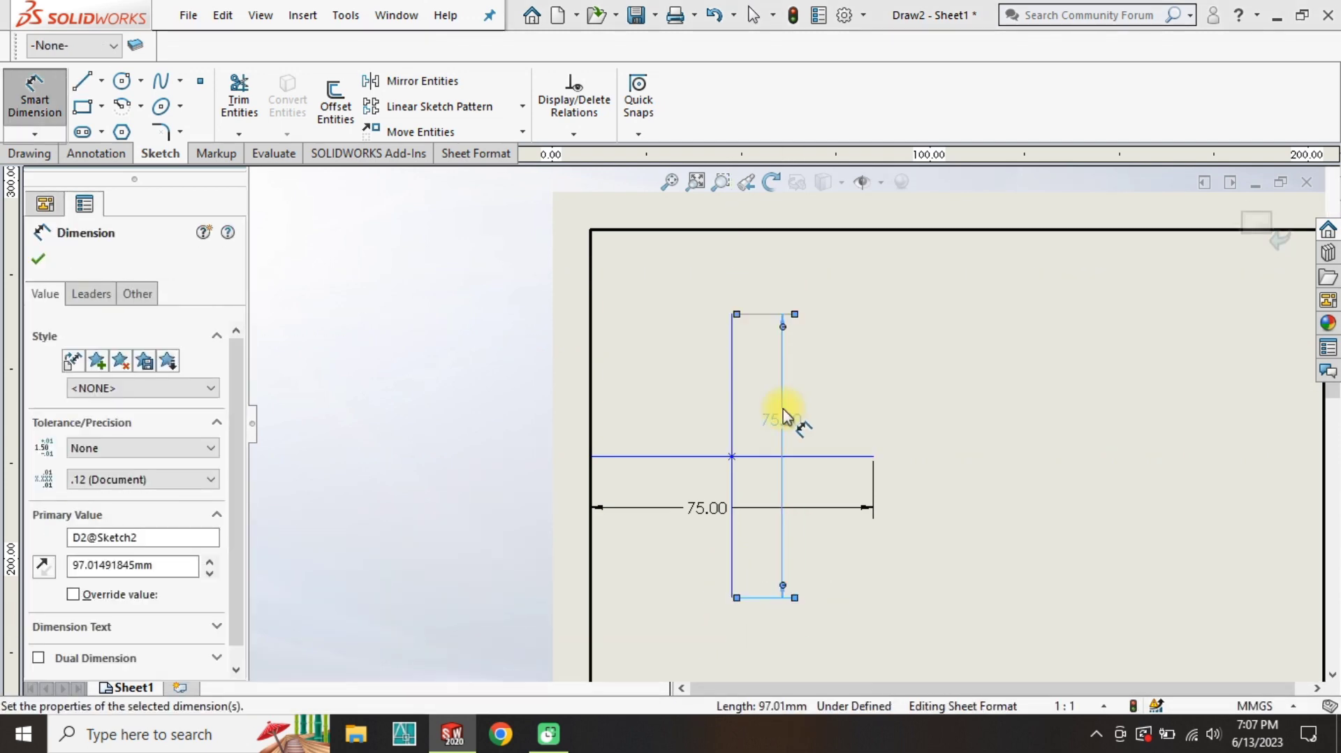
key(Escape)
Delete both 75.00 dimensions from the cross.
click(782, 355)
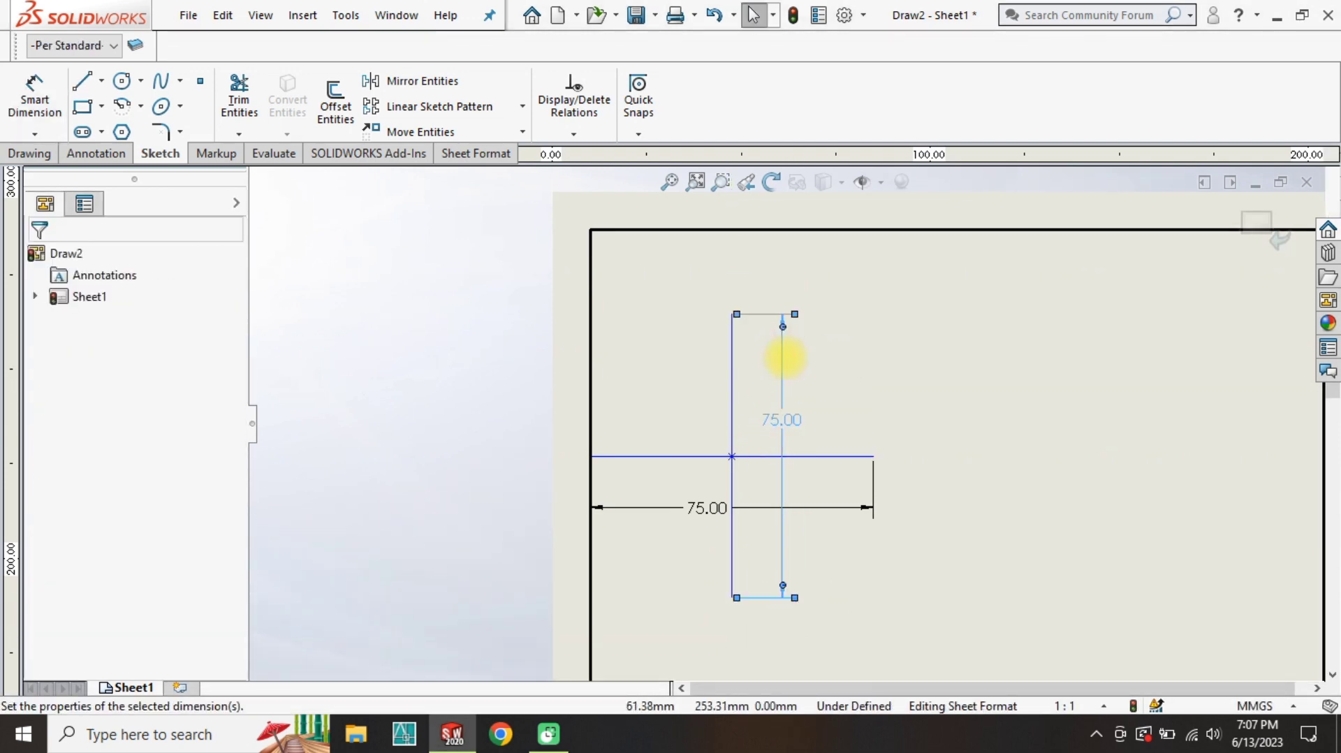
key(Delete)
click(759, 515)
key(Delete)
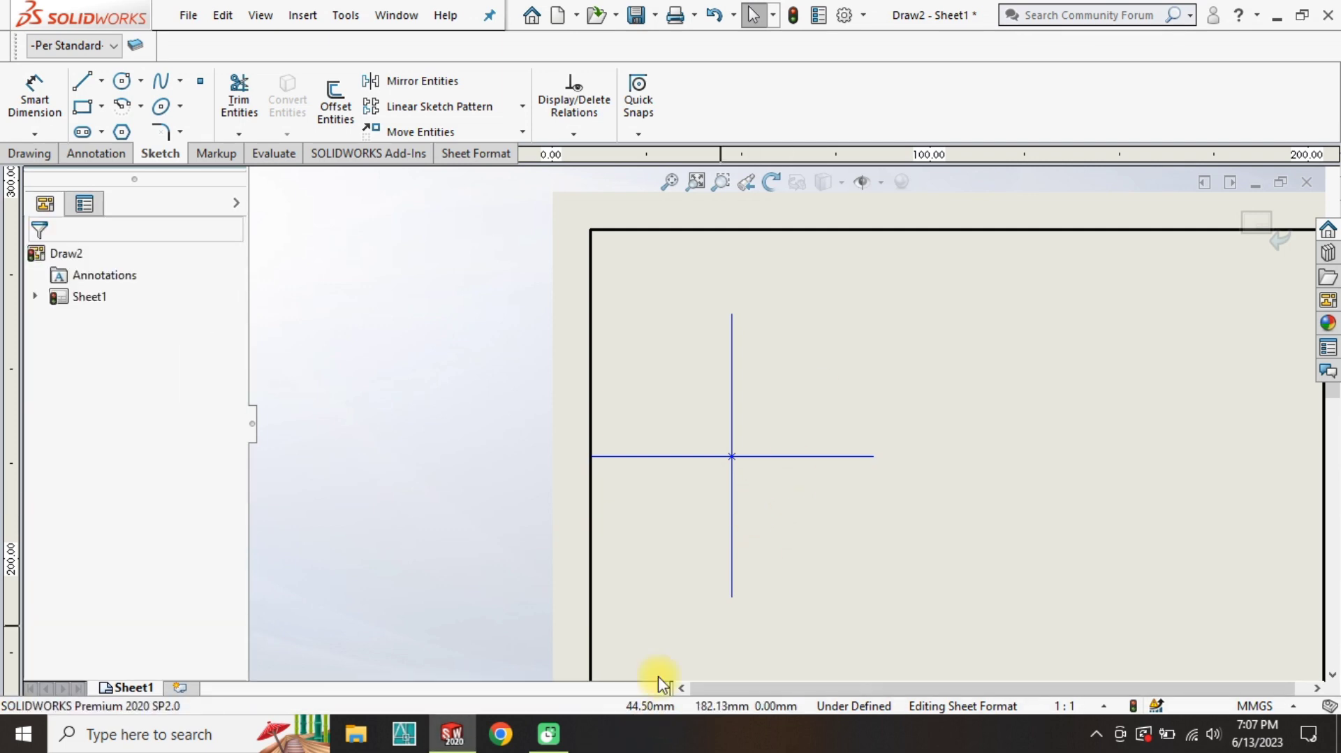
scroll(899, 461, up, 3)
scroll(829, 452, down, 2)
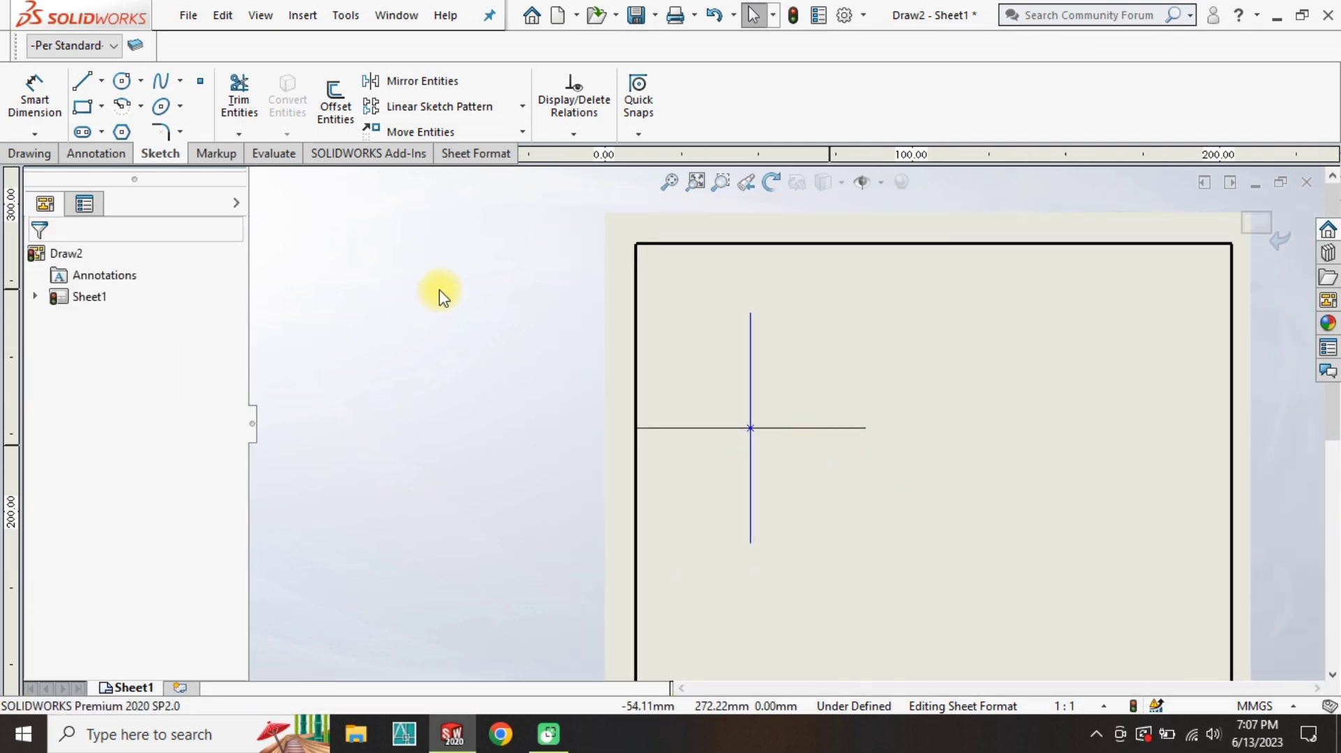
Copy the cross with Copy Entities using ΔX 119 mm and ΔY 0.
click(523, 132)
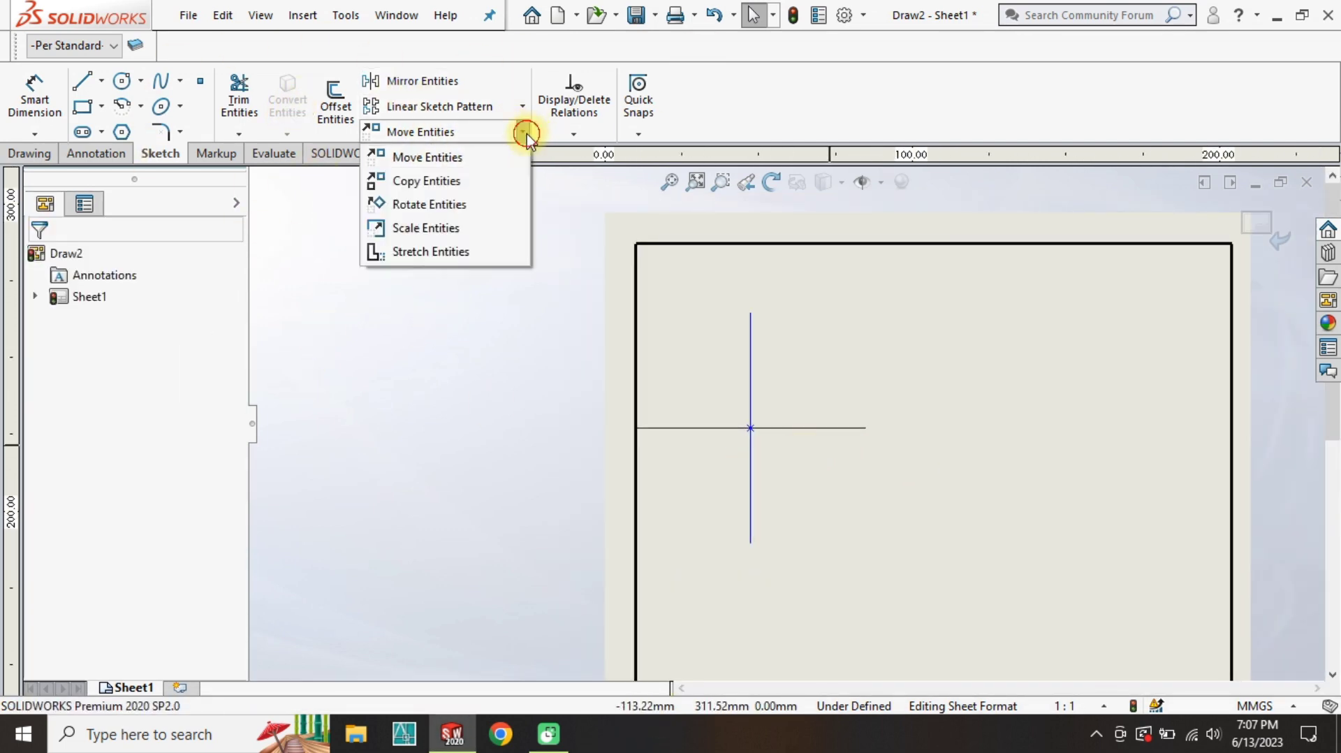
click(415, 179)
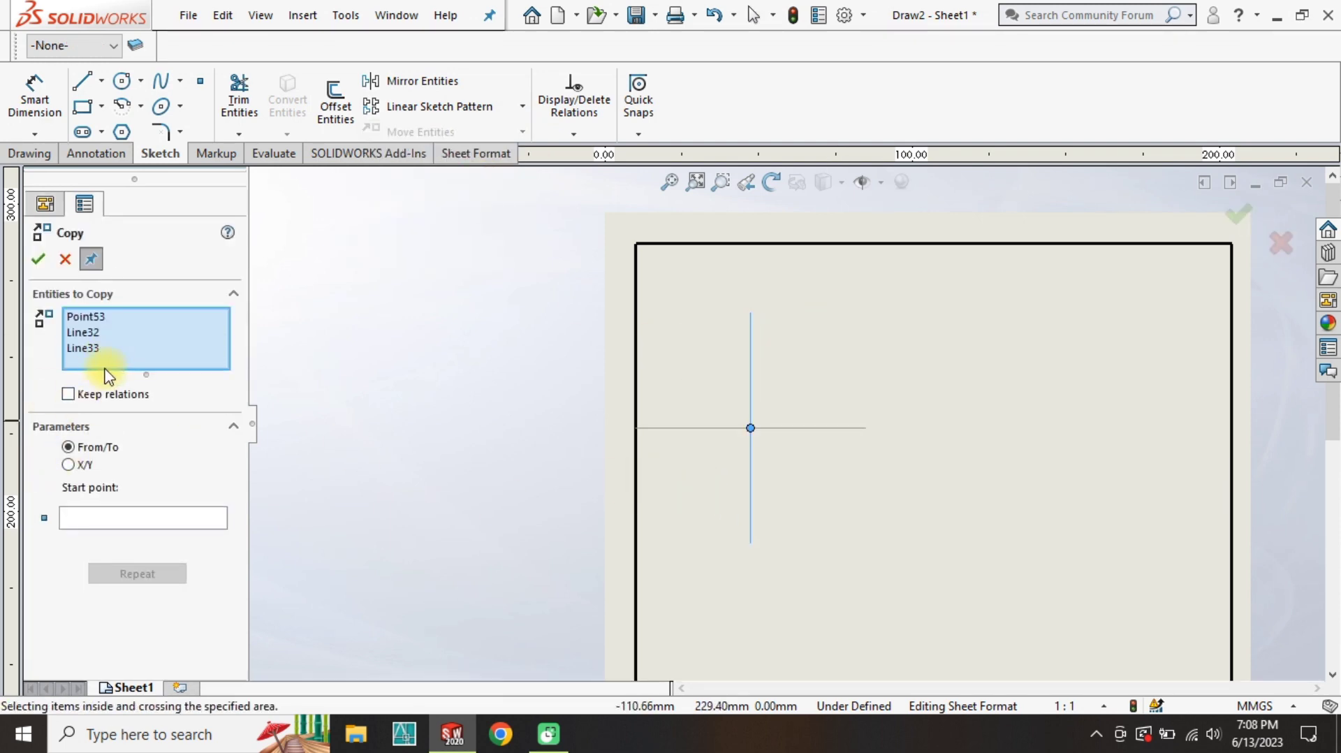
click(90, 466)
text(100)
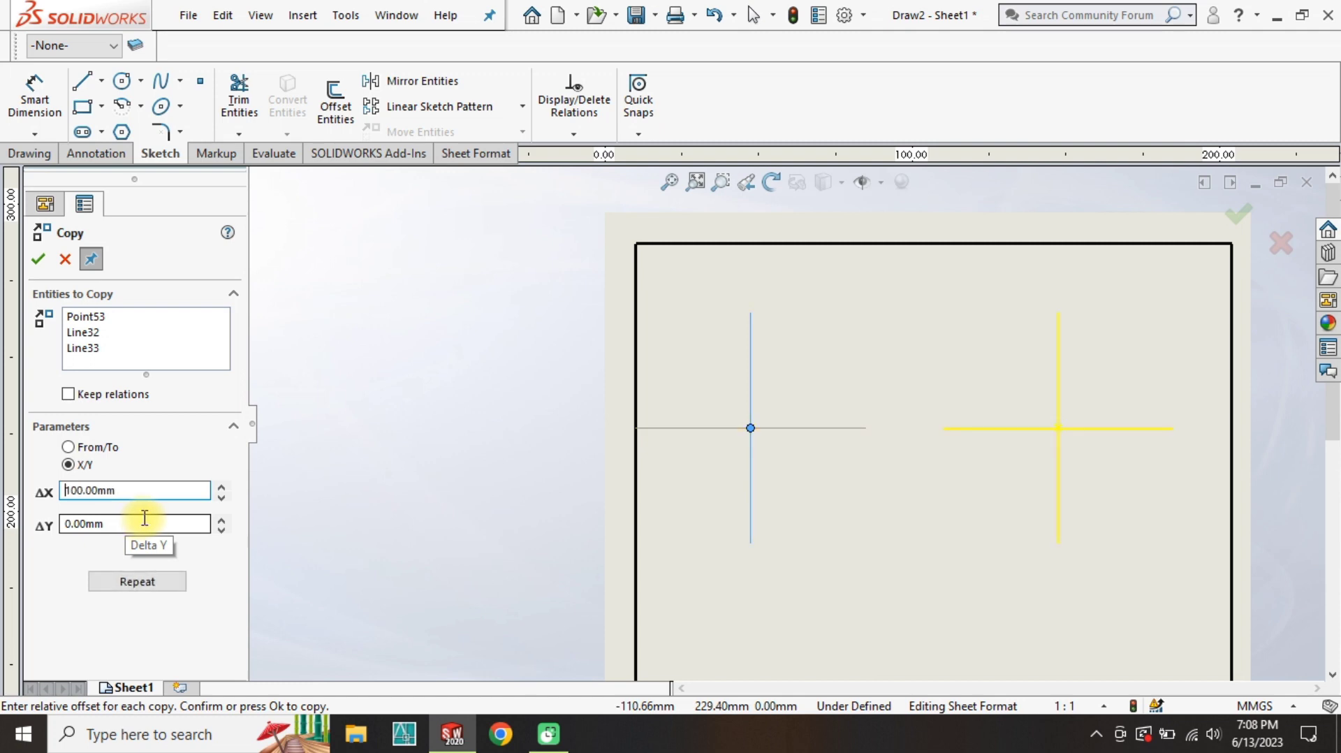
click(167, 483)
text(120)
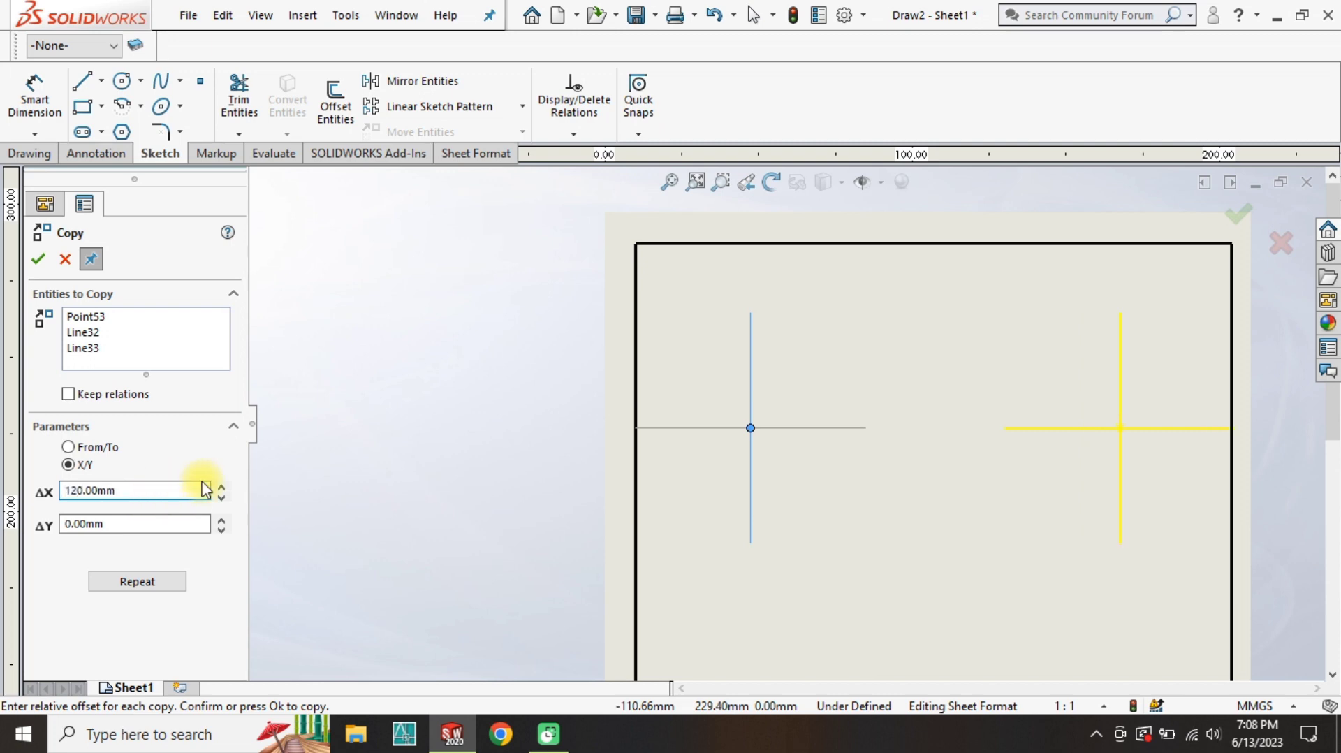
scroll(1242, 447, down, 2)
scroll(958, 409, down, 5)
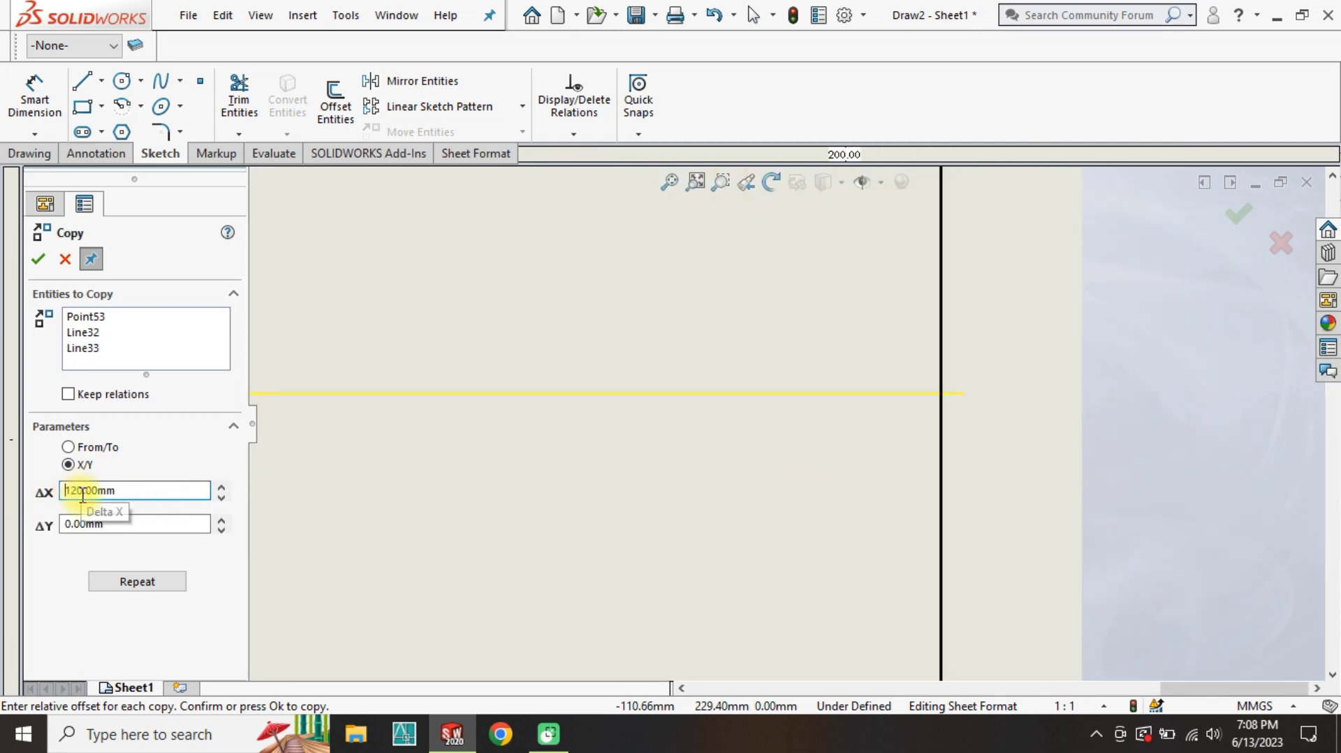
text(119)
scroll(489, 497, up, 5)
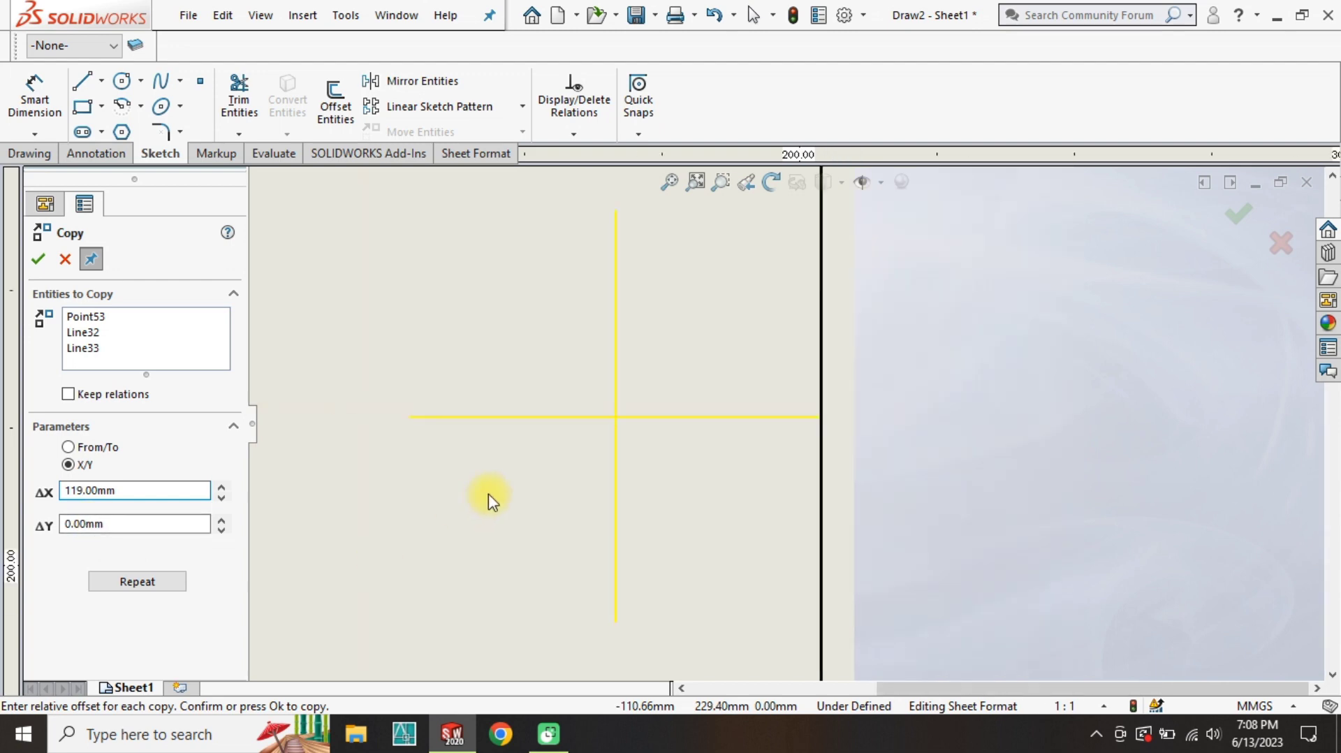
click(37, 259)
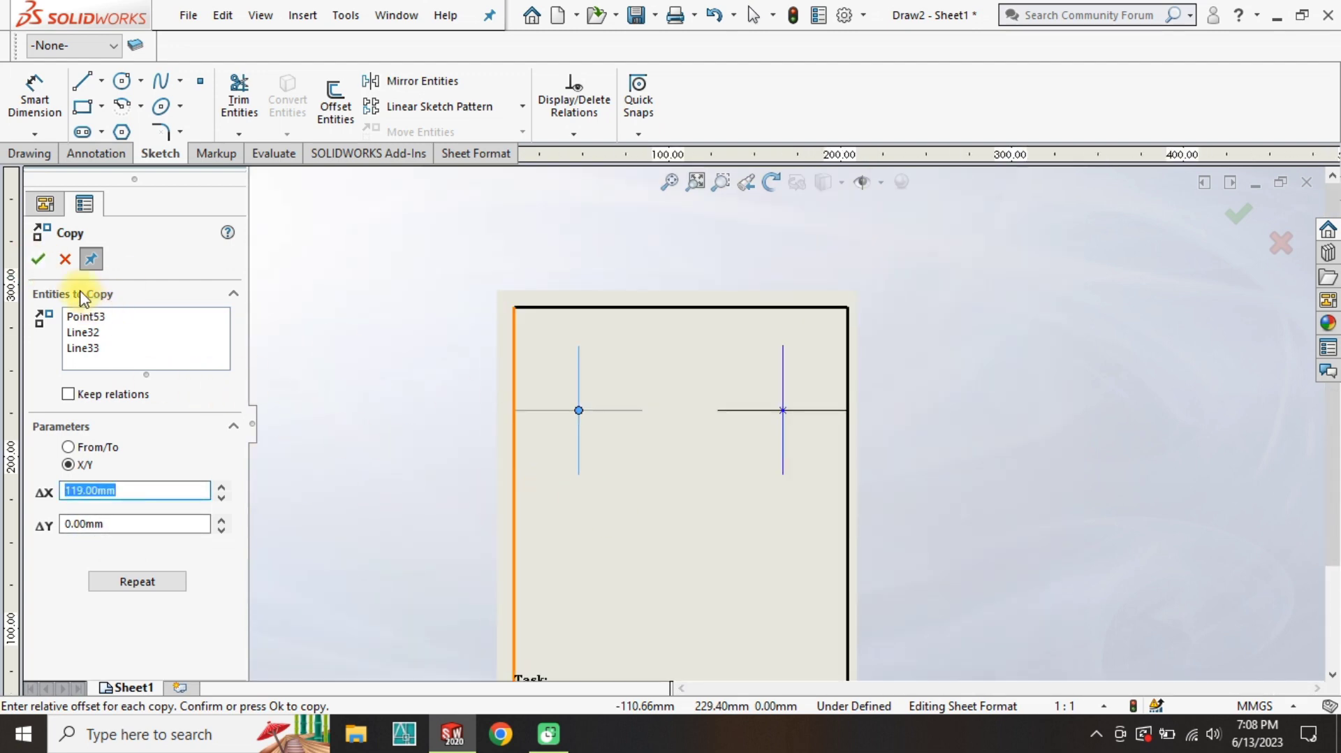
click(65, 260)
drag(814, 362, 530, 440)
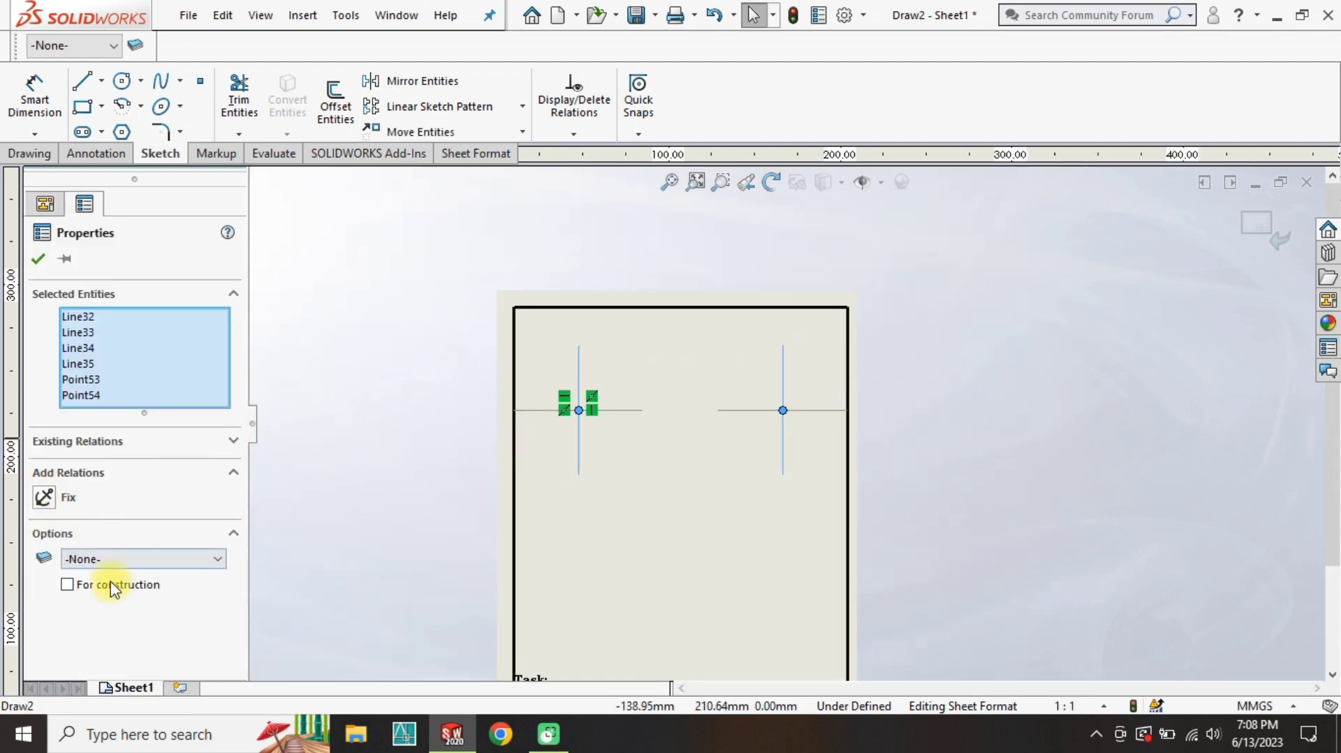
Copy both selected crosses with Copy Entities using ΔY -90 mm.
click(521, 131)
click(485, 182)
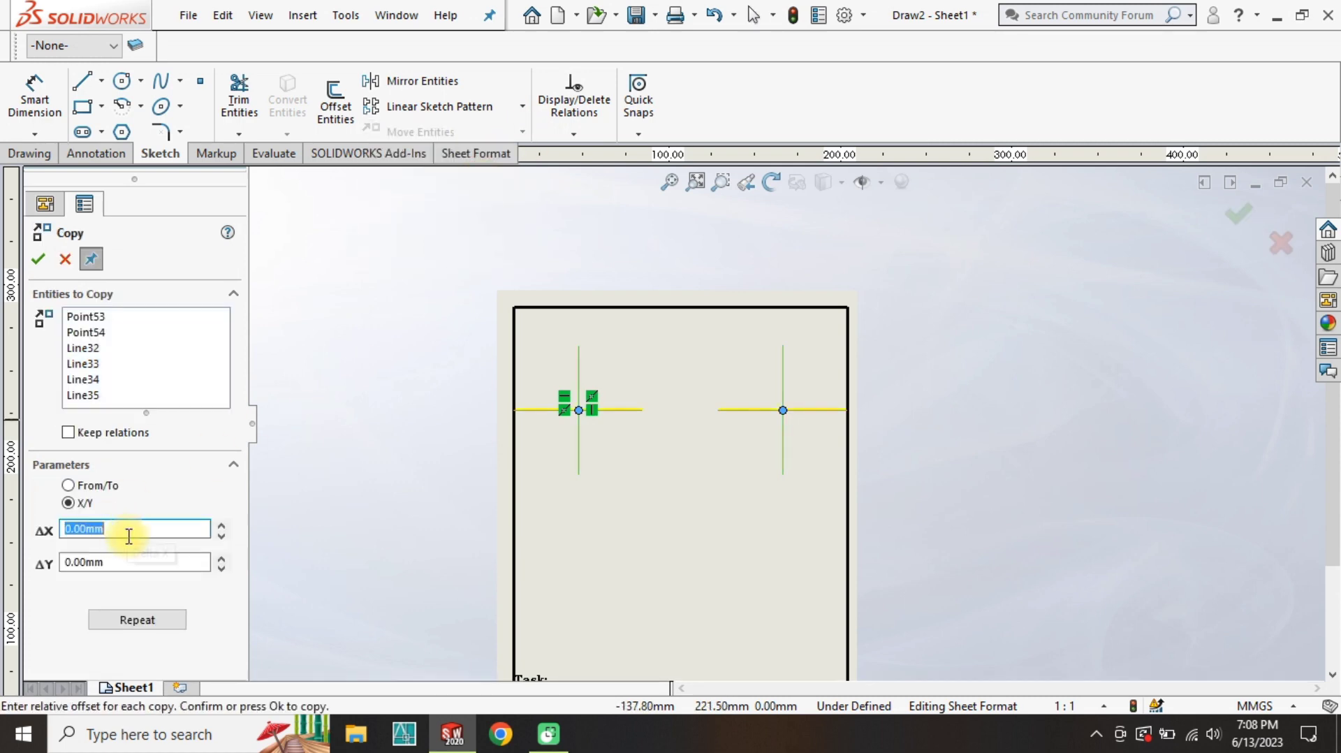
click(122, 562)
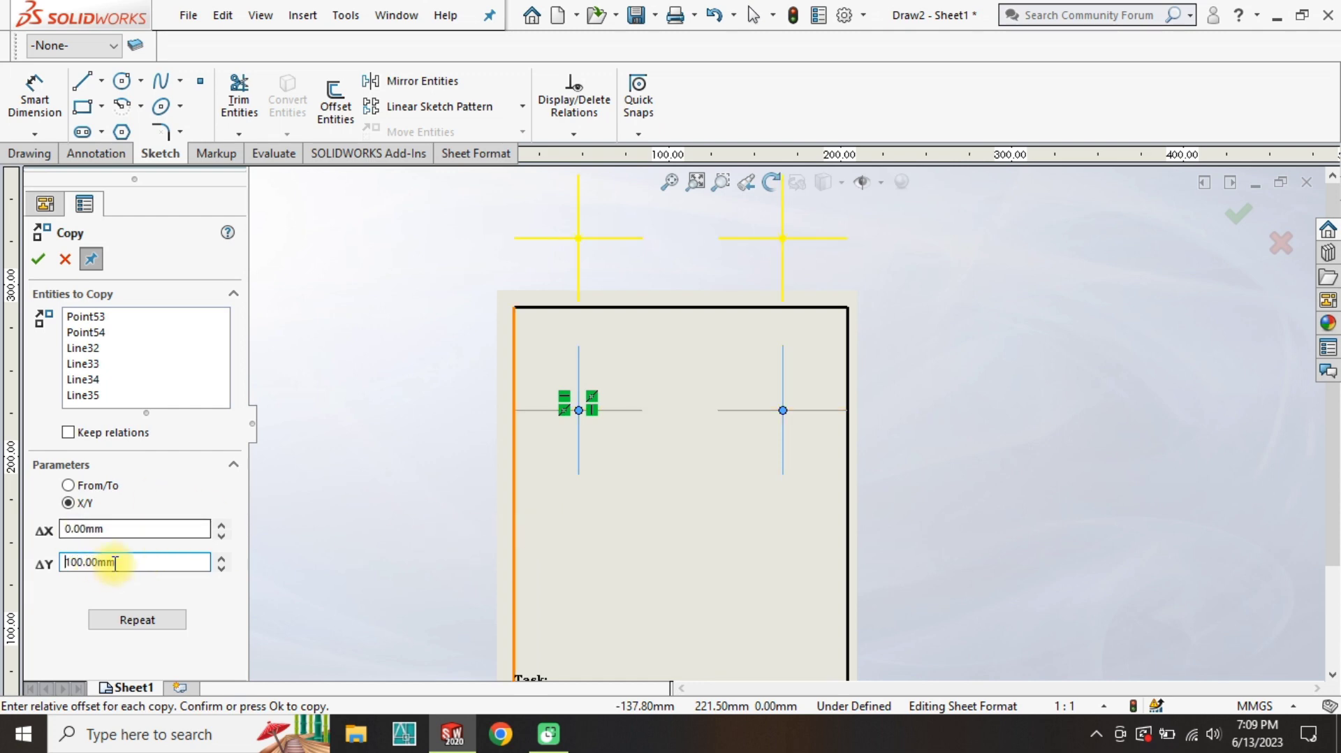
key(Return)
scroll(563, 554, up, 2)
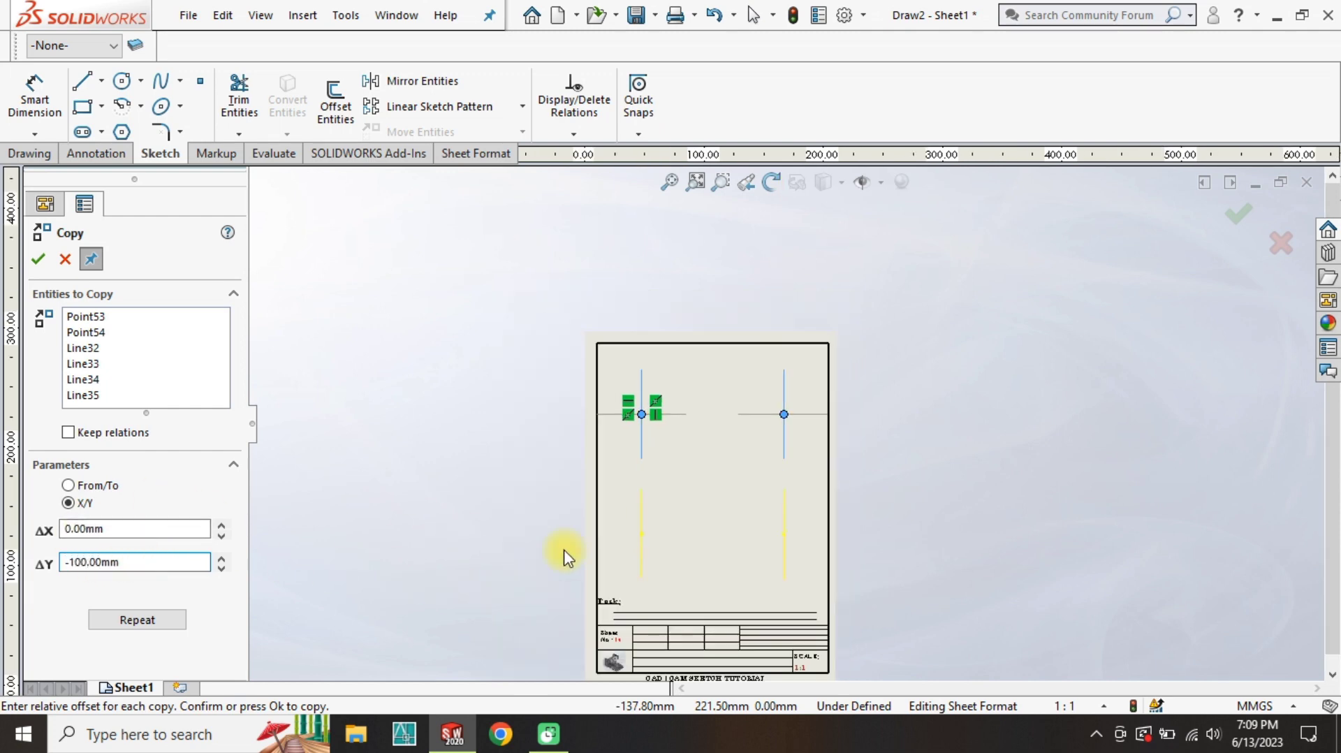
scroll(653, 539, down, 3)
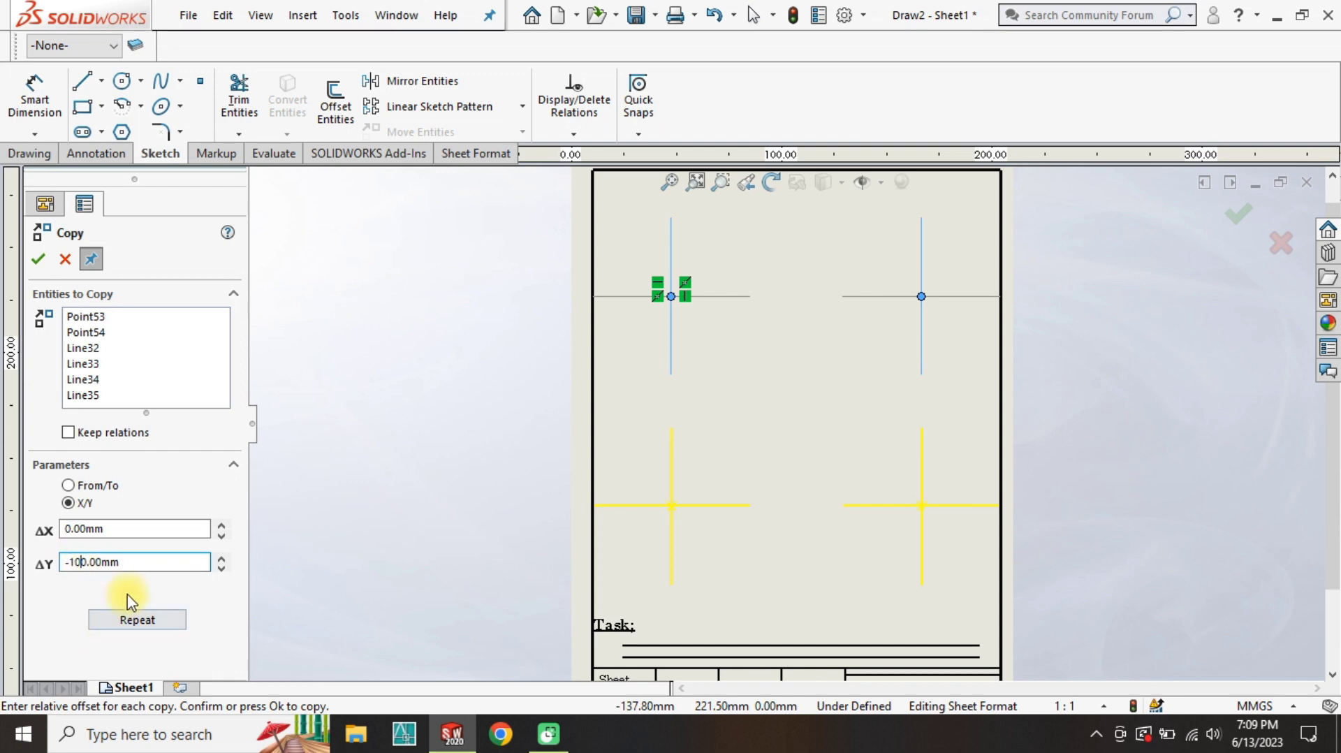
text(8)
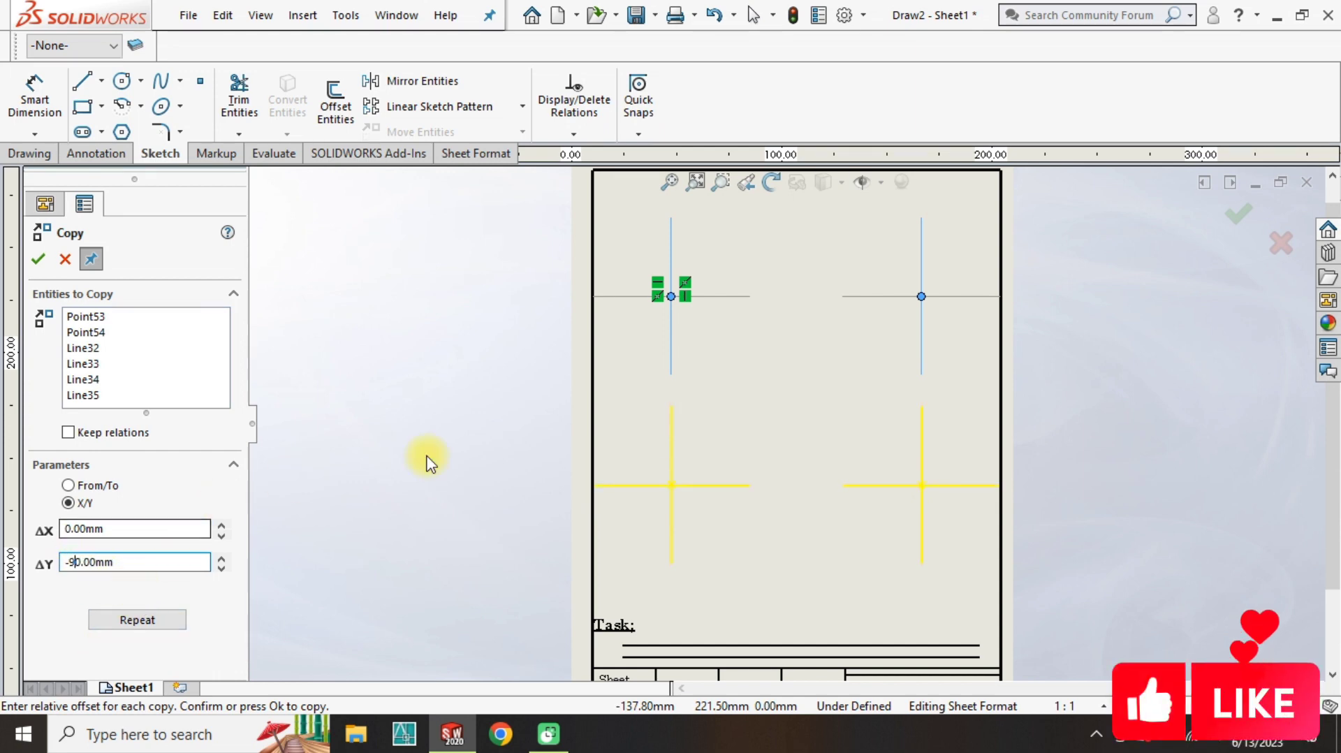
click(37, 262)
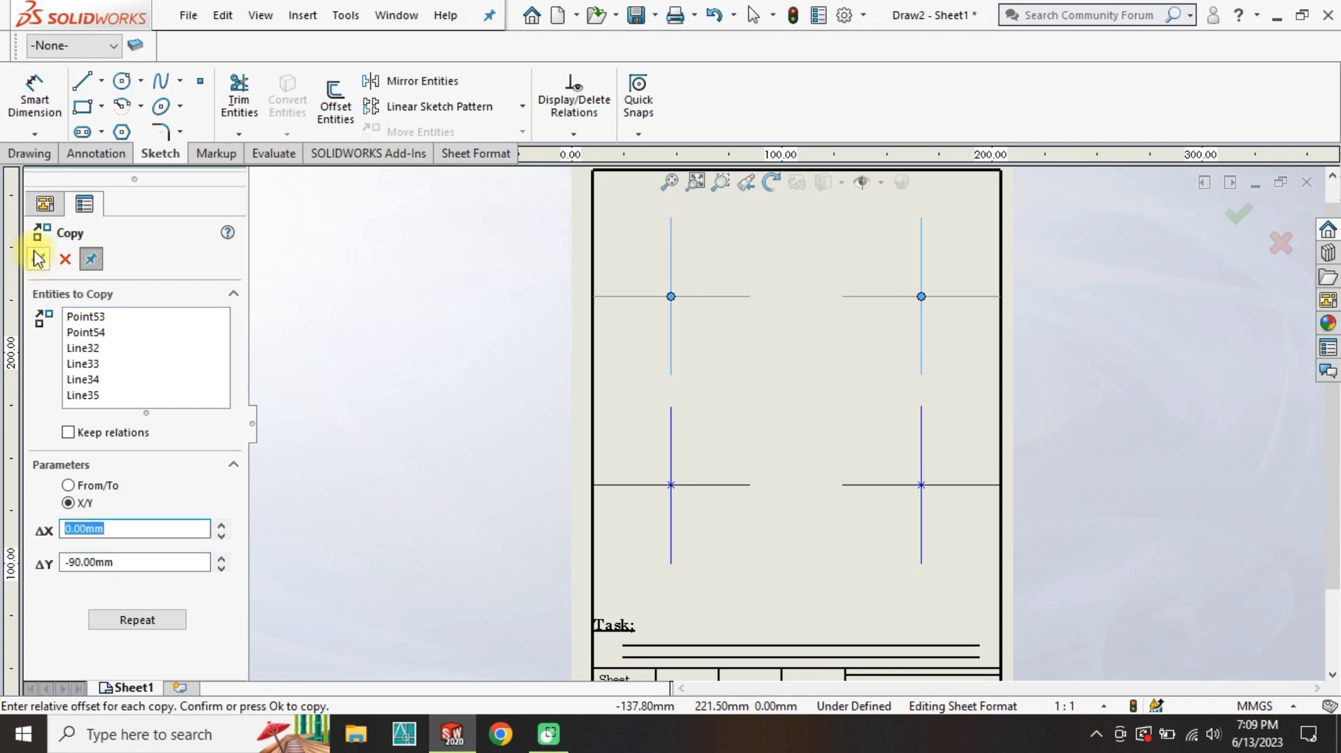
click(36, 260)
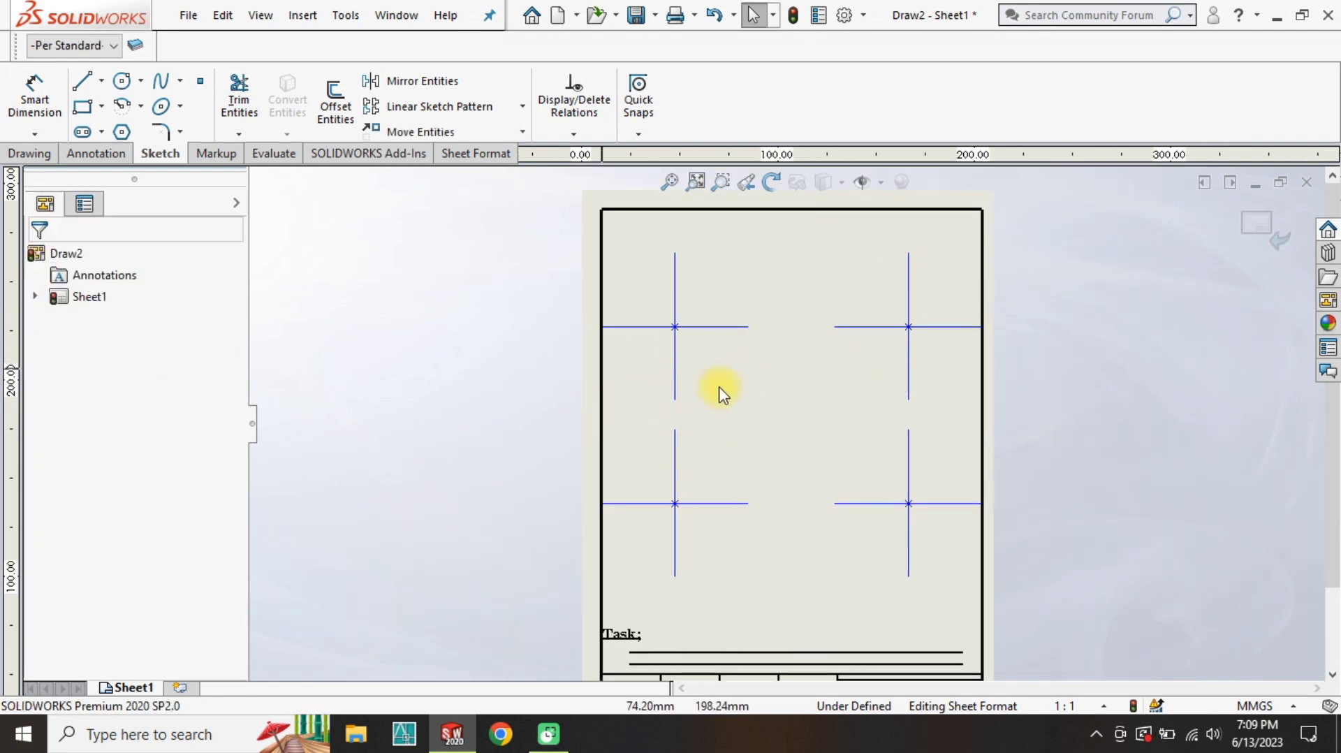
Draw circles centred on the upper-left, upper-right, lower-left and lower-right crosses.
scroll(665, 238, down, 3)
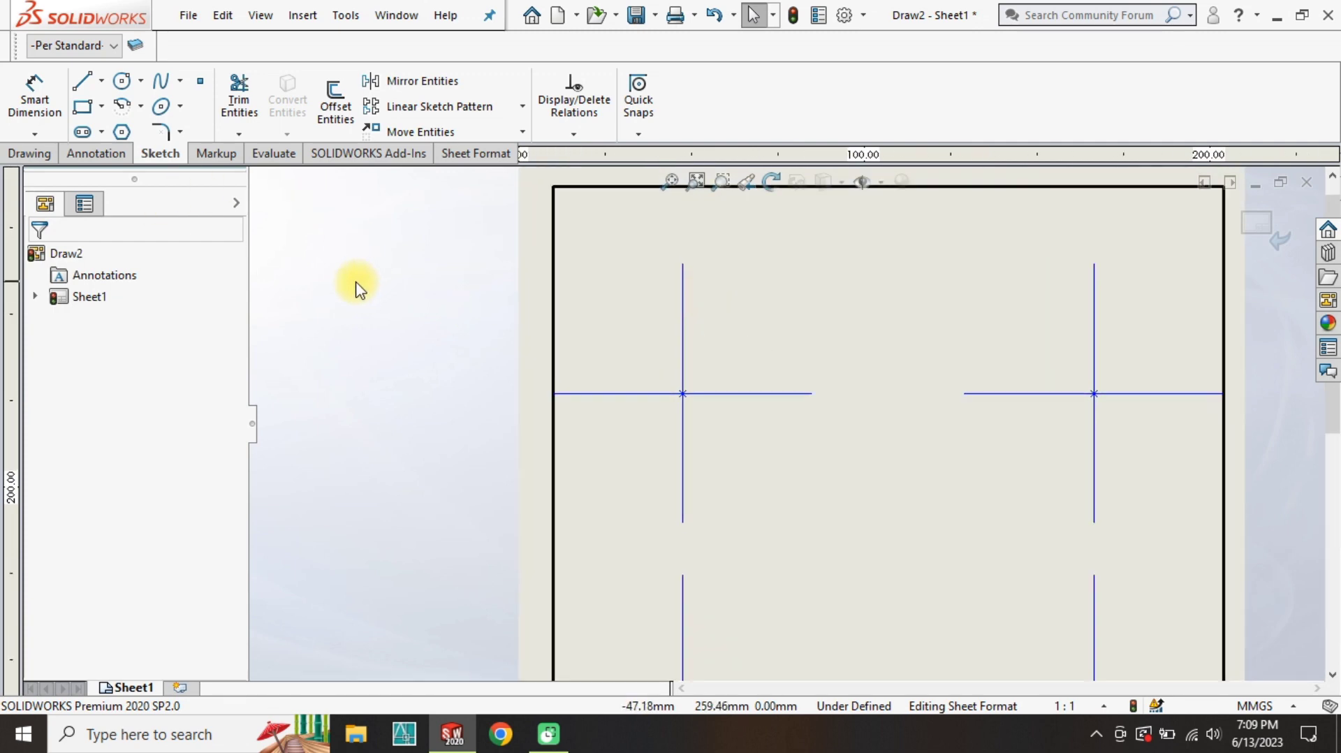
click(122, 80)
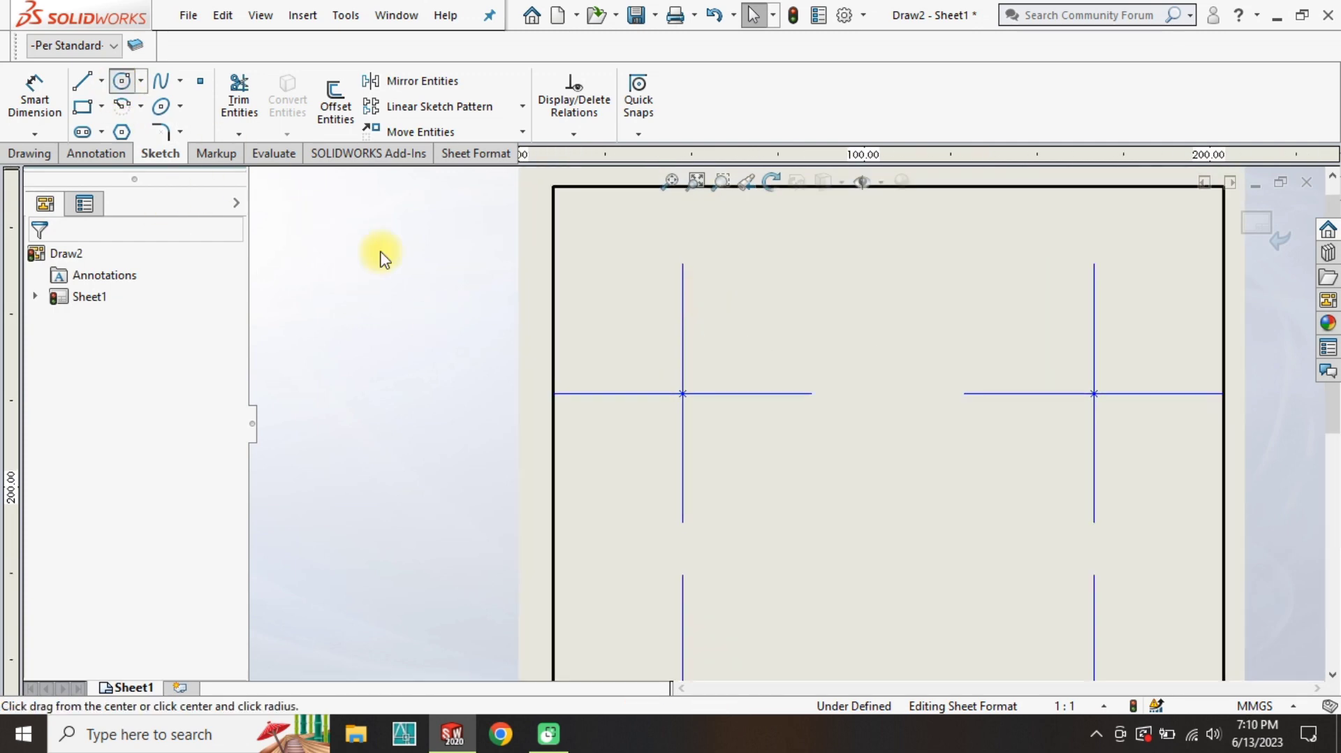
click(682, 393)
click(763, 459)
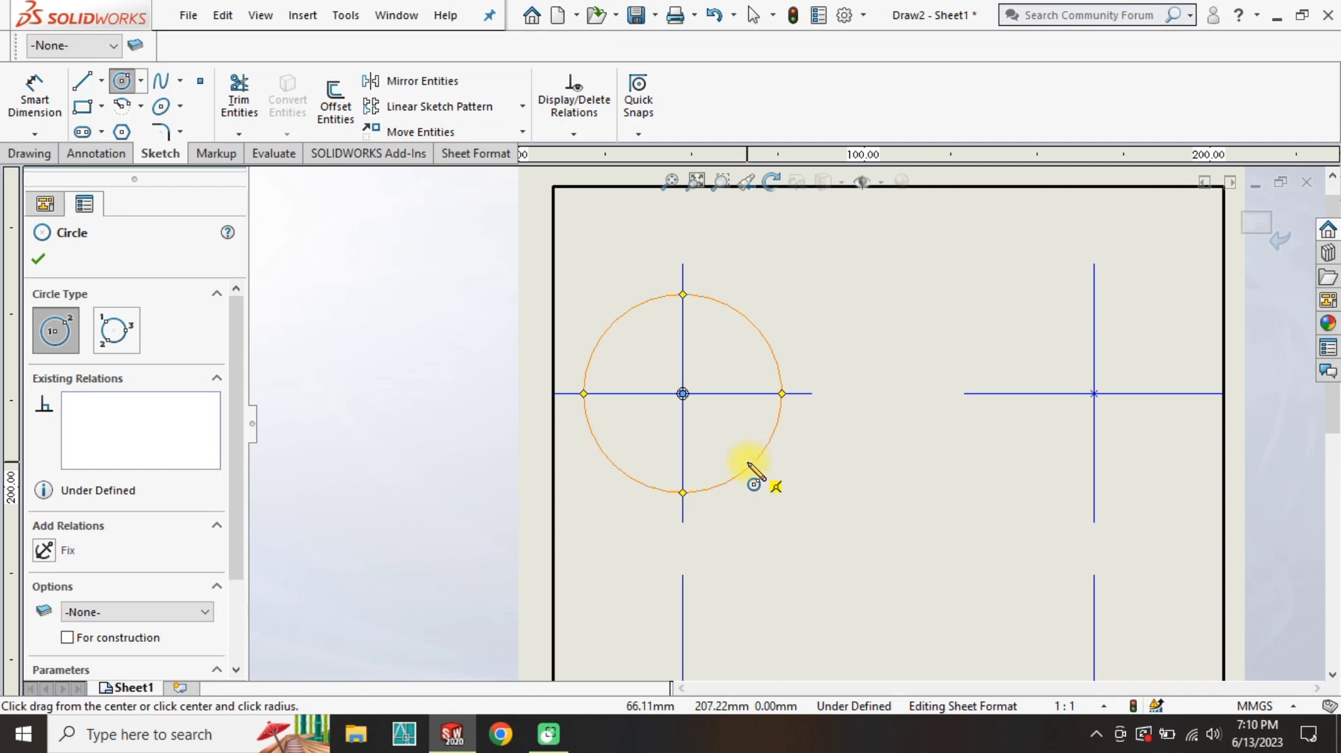
click(1094, 393)
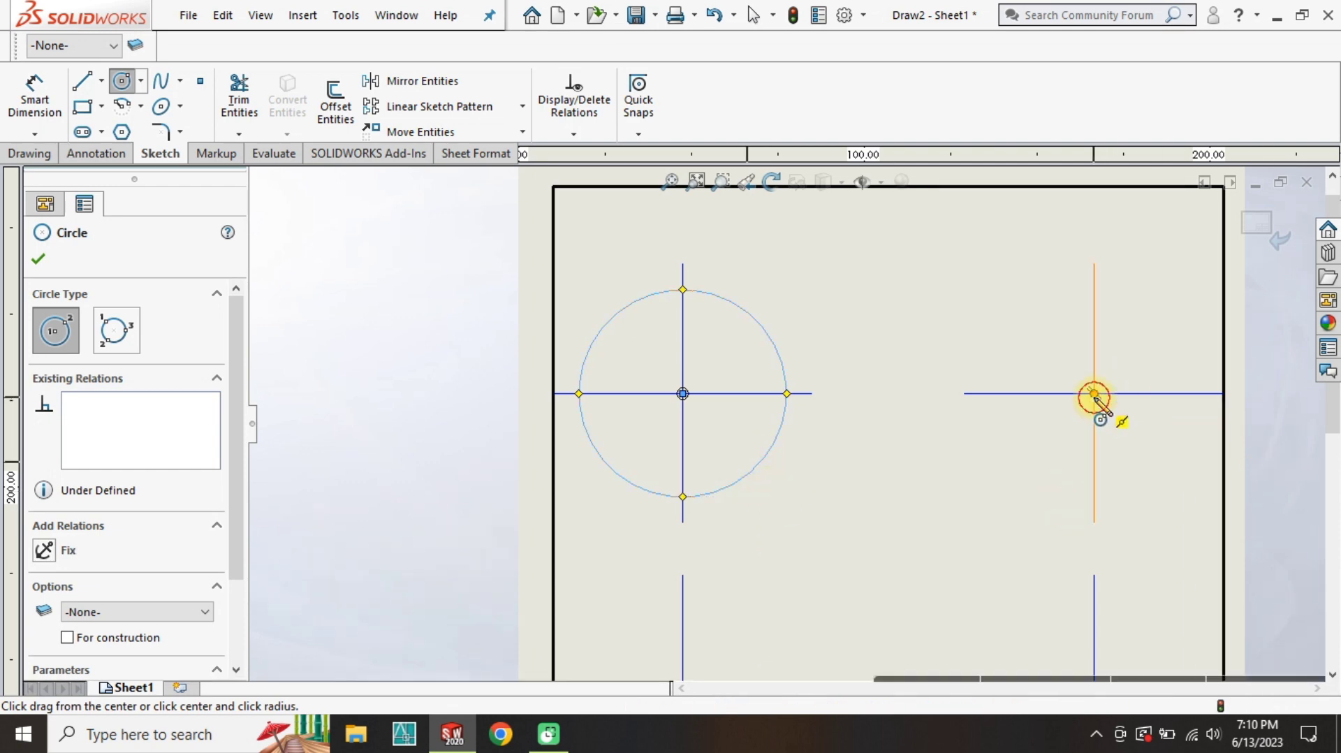
click(1055, 453)
scroll(783, 620, up, 2)
click(713, 618)
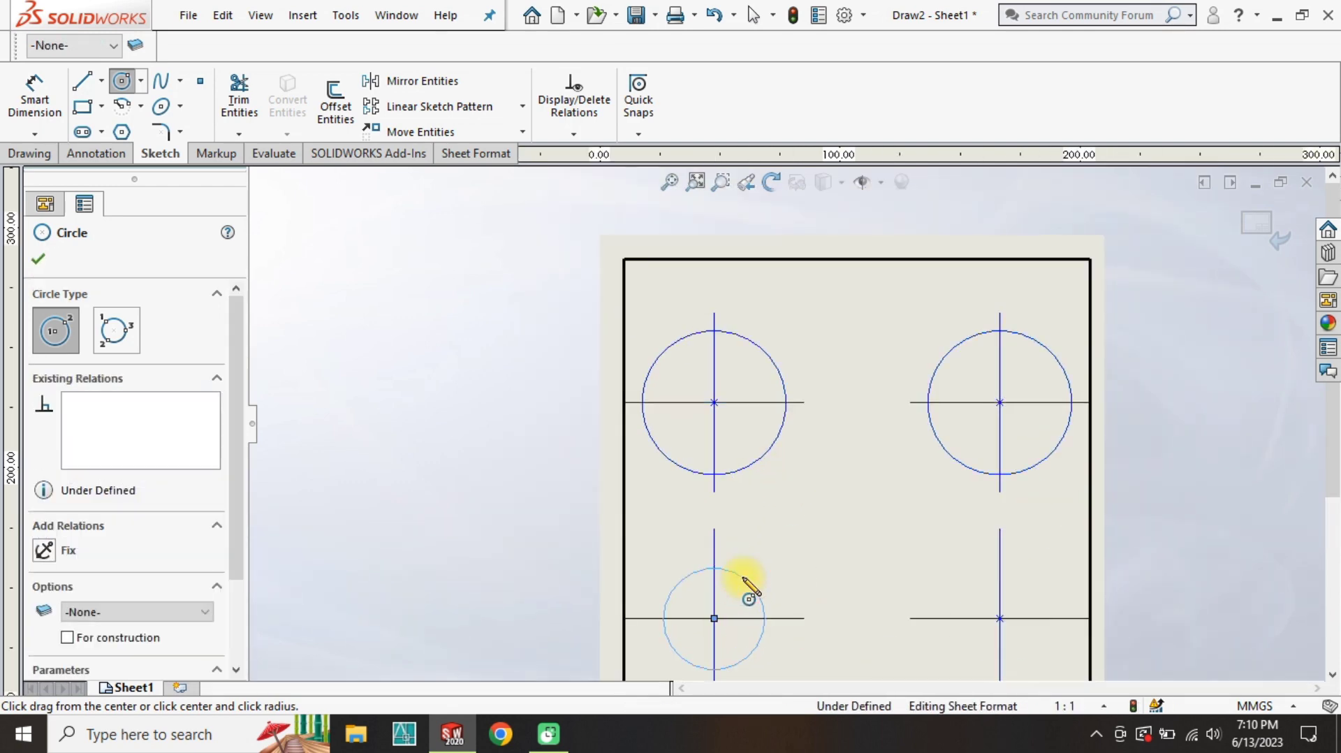
click(783, 600)
click(1000, 619)
click(1057, 574)
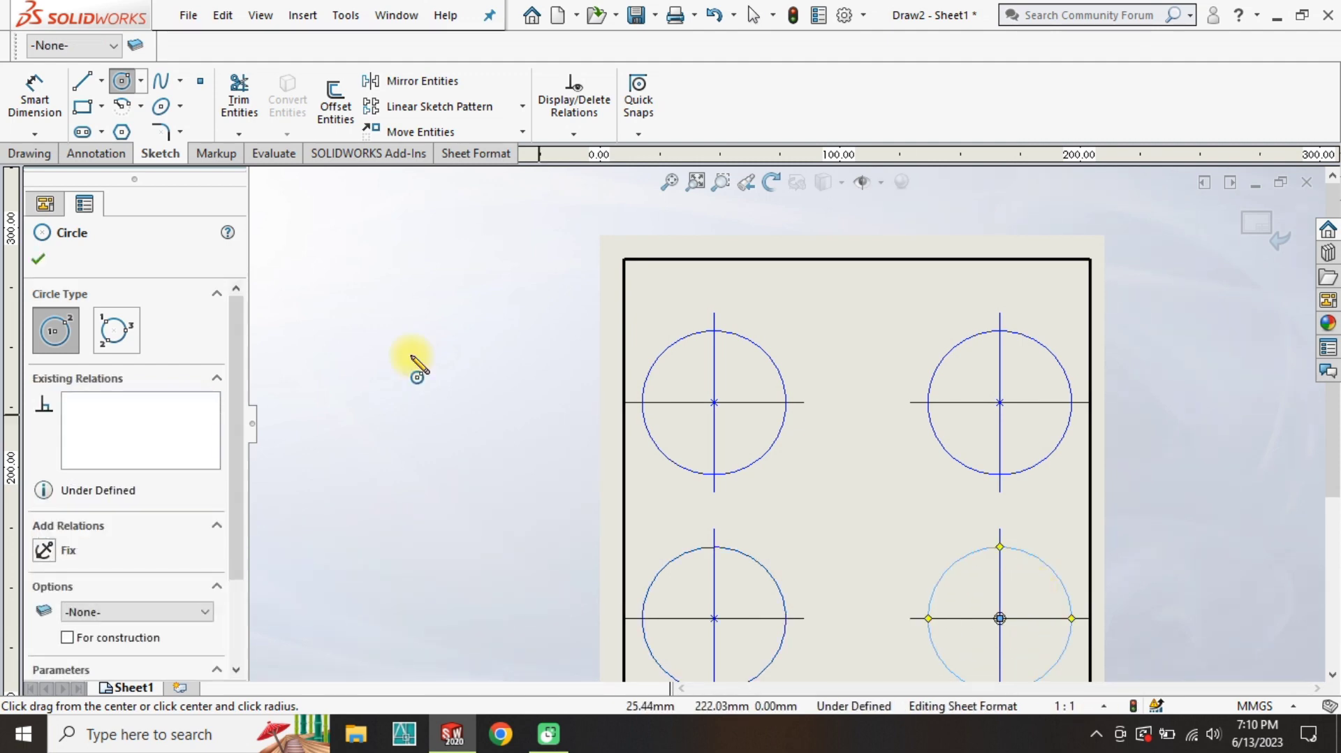
key(Escape)
Check the upper-left circle's 60 mm diameter with Smart Dimension without placing it.
click(777, 368)
right_drag(787, 369, 824, 308)
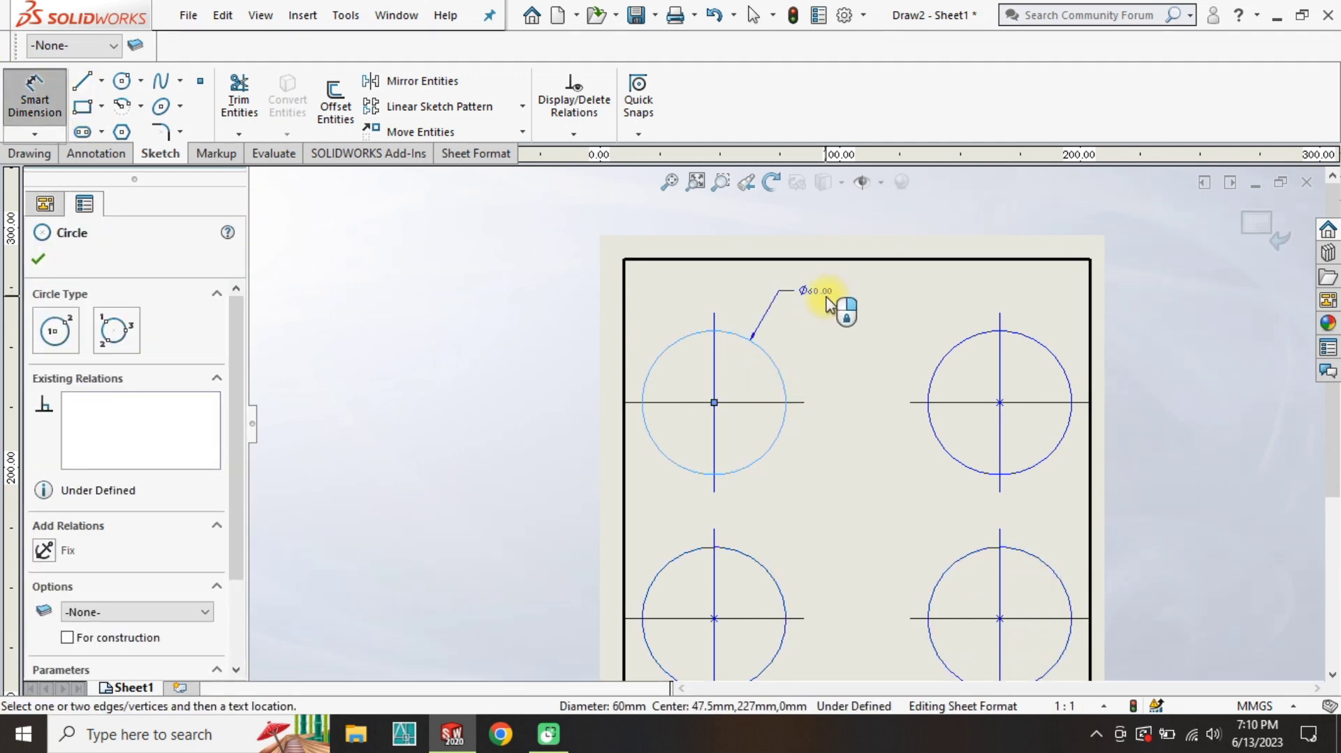
key(Escape)
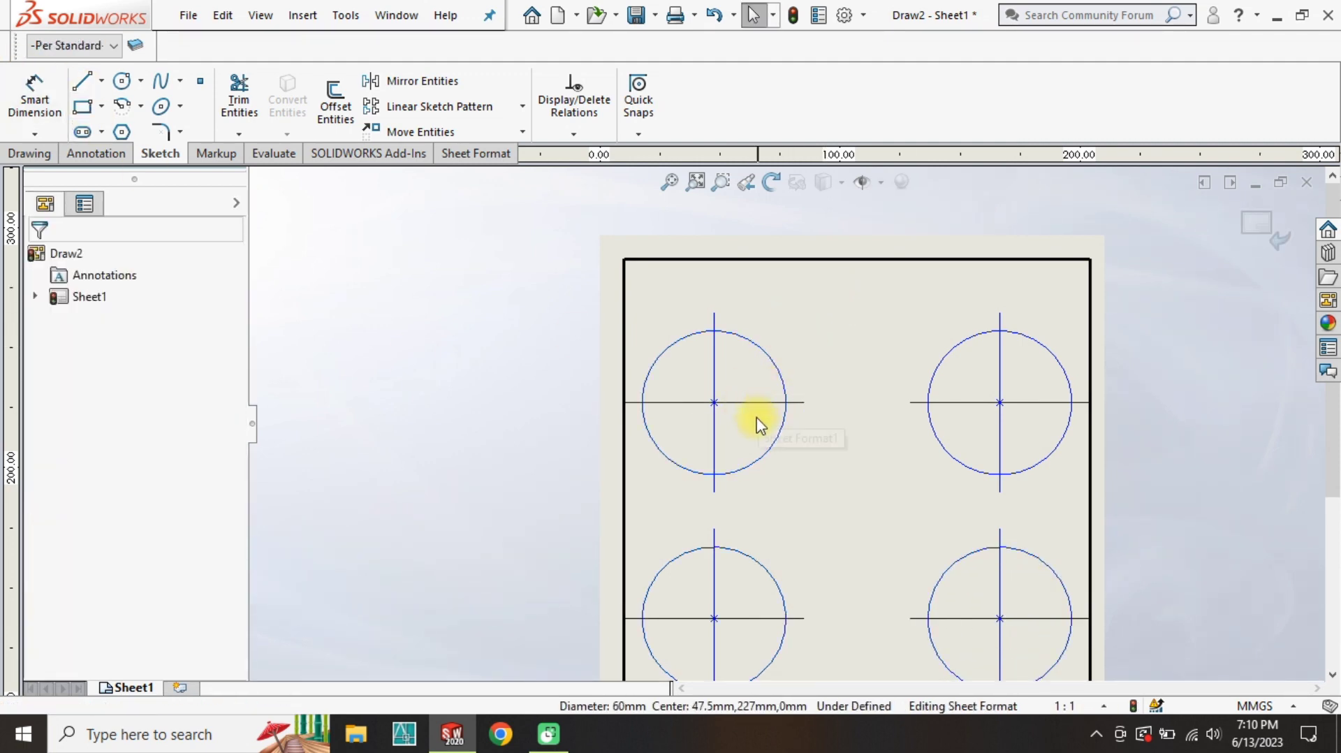
Apply a heavier black line format to all four circles.
click(765, 358)
ctrl+click(953, 348)
ctrl+click(936, 585)
ctrl+click(783, 596)
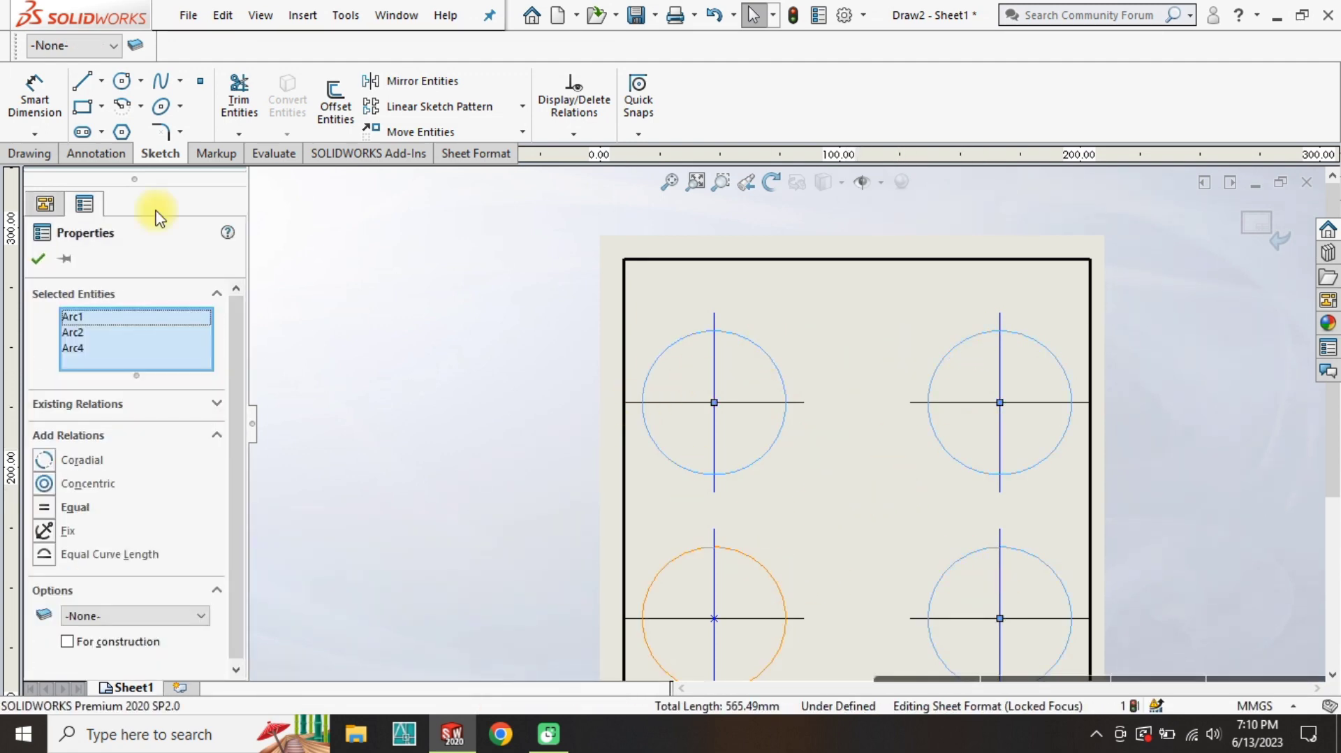
click(73, 45)
click(77, 88)
click(571, 410)
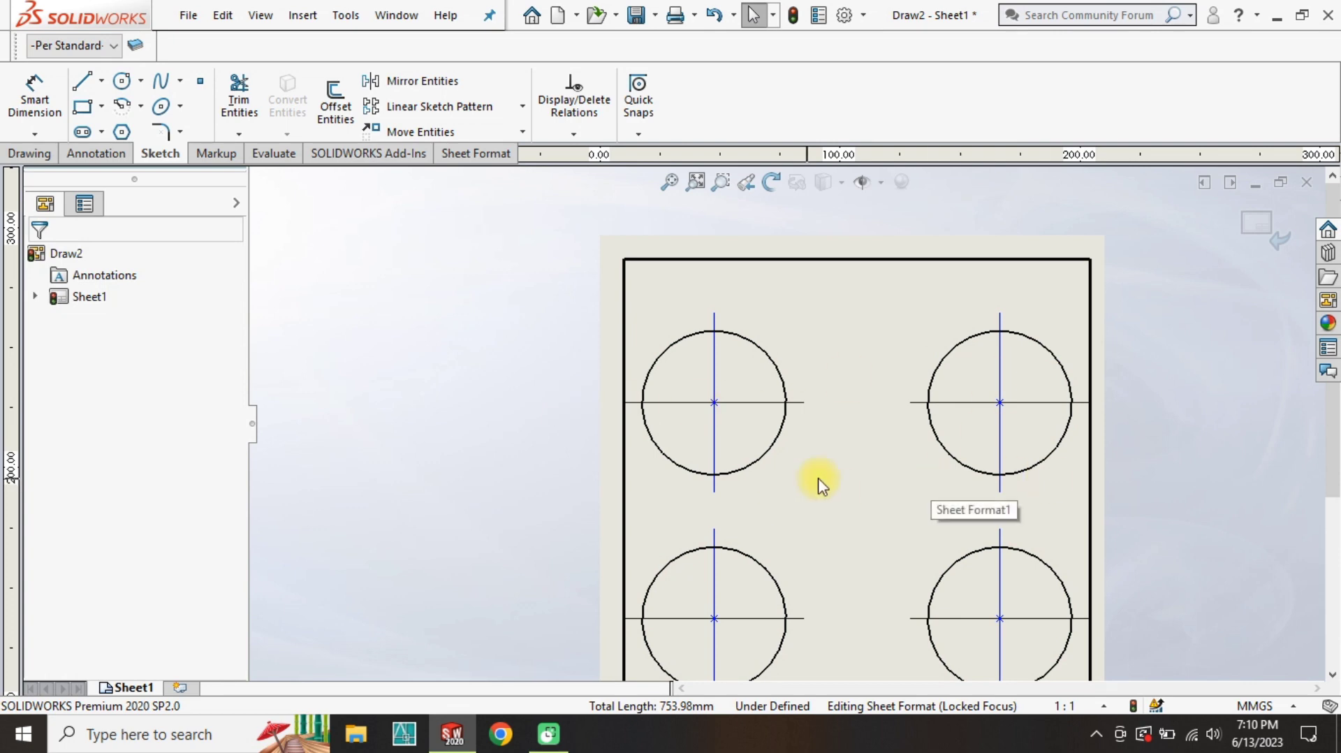
Zoom to fit the whole sheet and inspect the four circles.
click(696, 182)
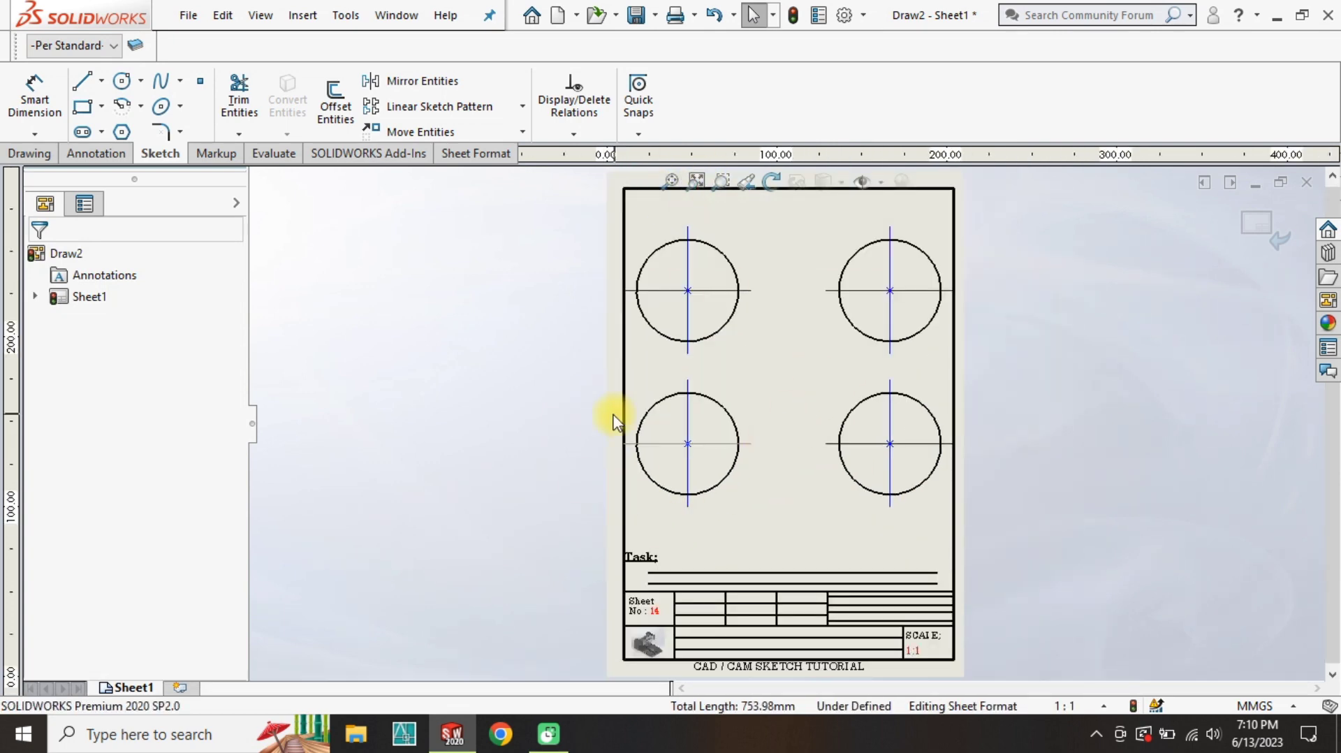
scroll(782, 440, down, 3)
scroll(758, 380, down, 1)
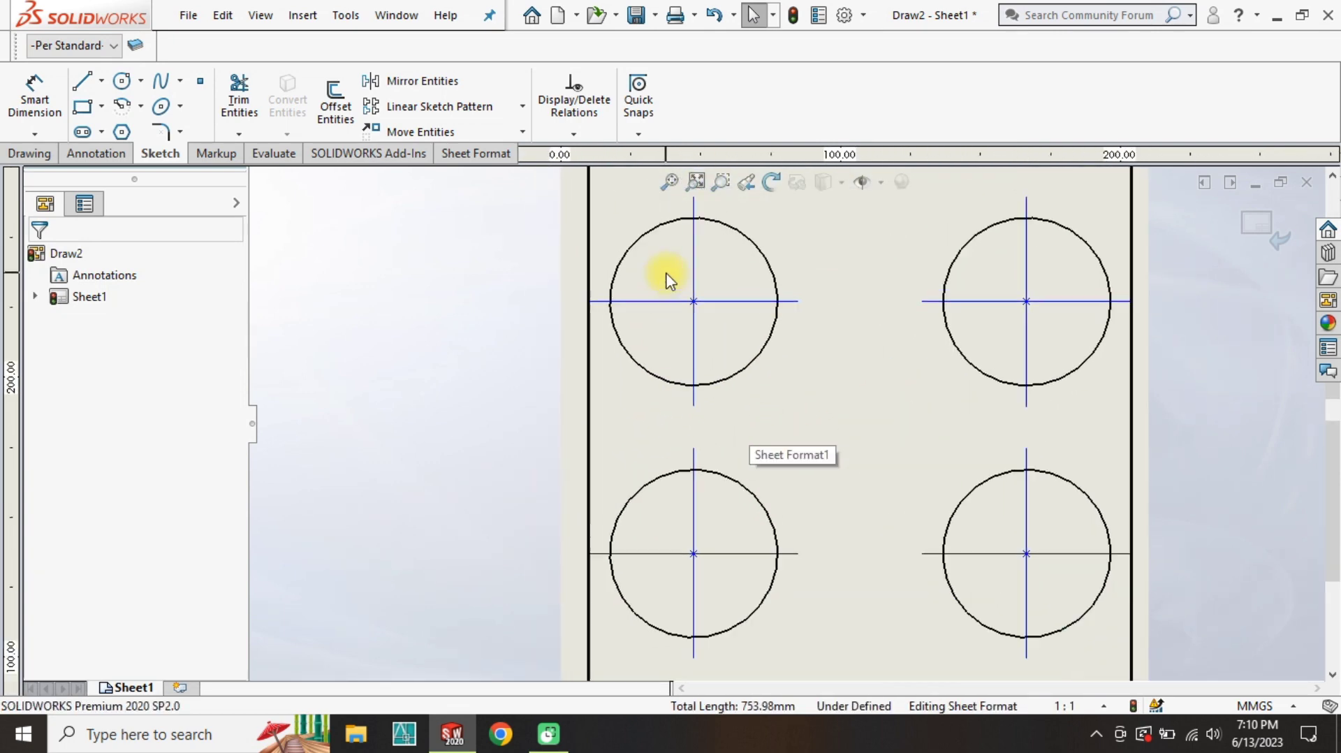
scroll(664, 279, down, 1)
scroll(765, 419, up, 2)
scroll(908, 545, up, 2)
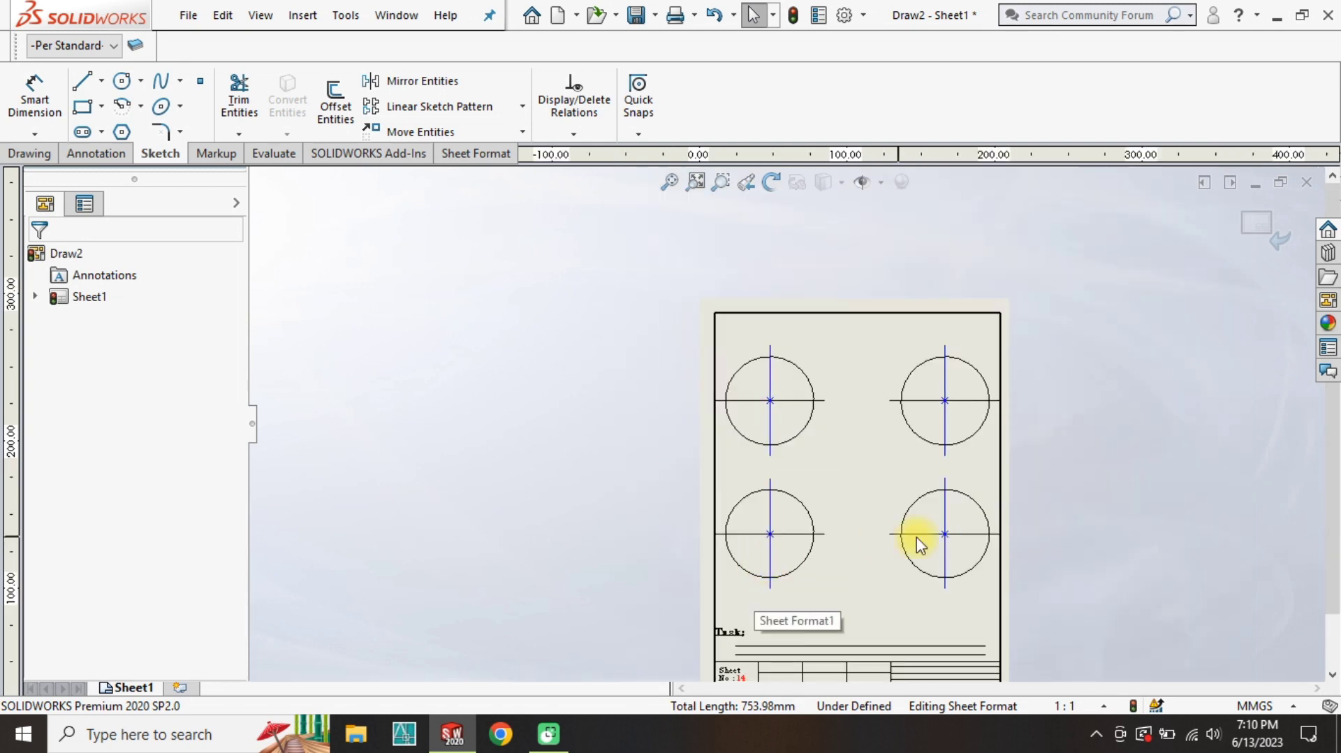
scroll(803, 412, down, 3)
scroll(841, 438, down, 1)
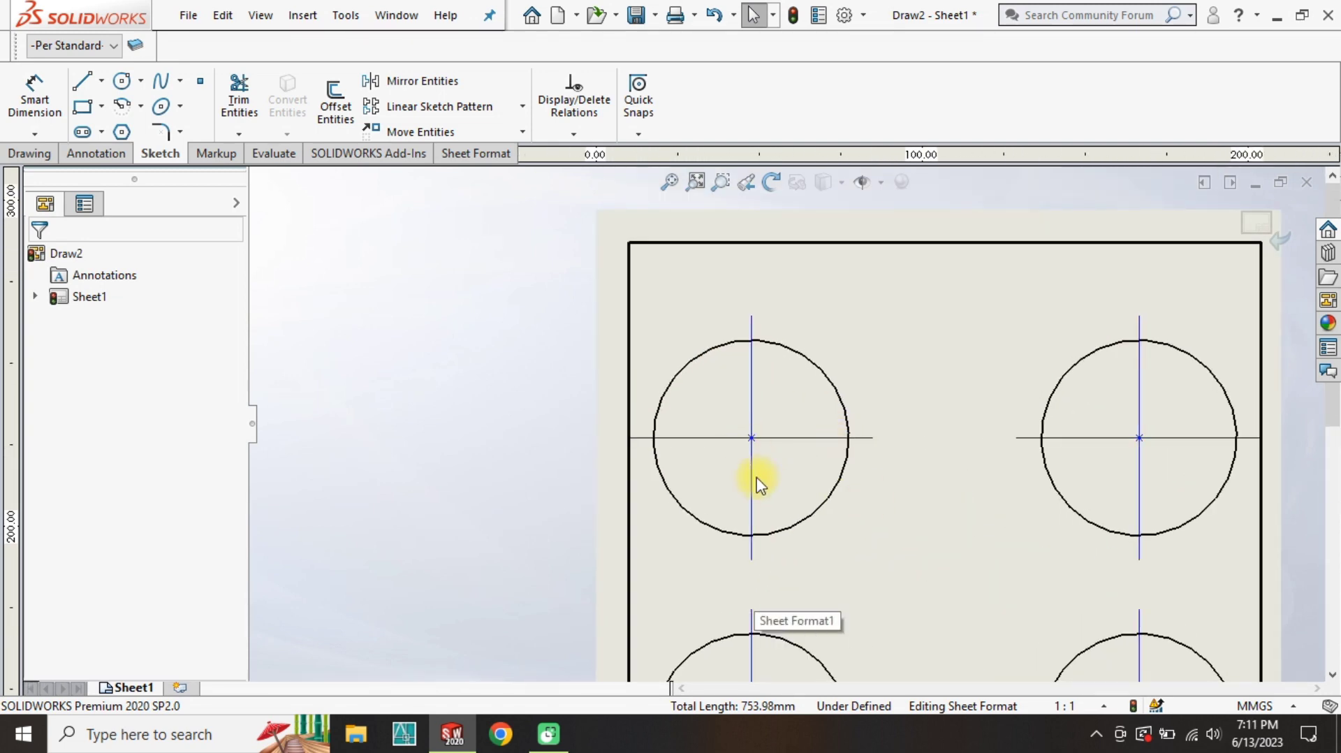
scroll(723, 415, down, 1)
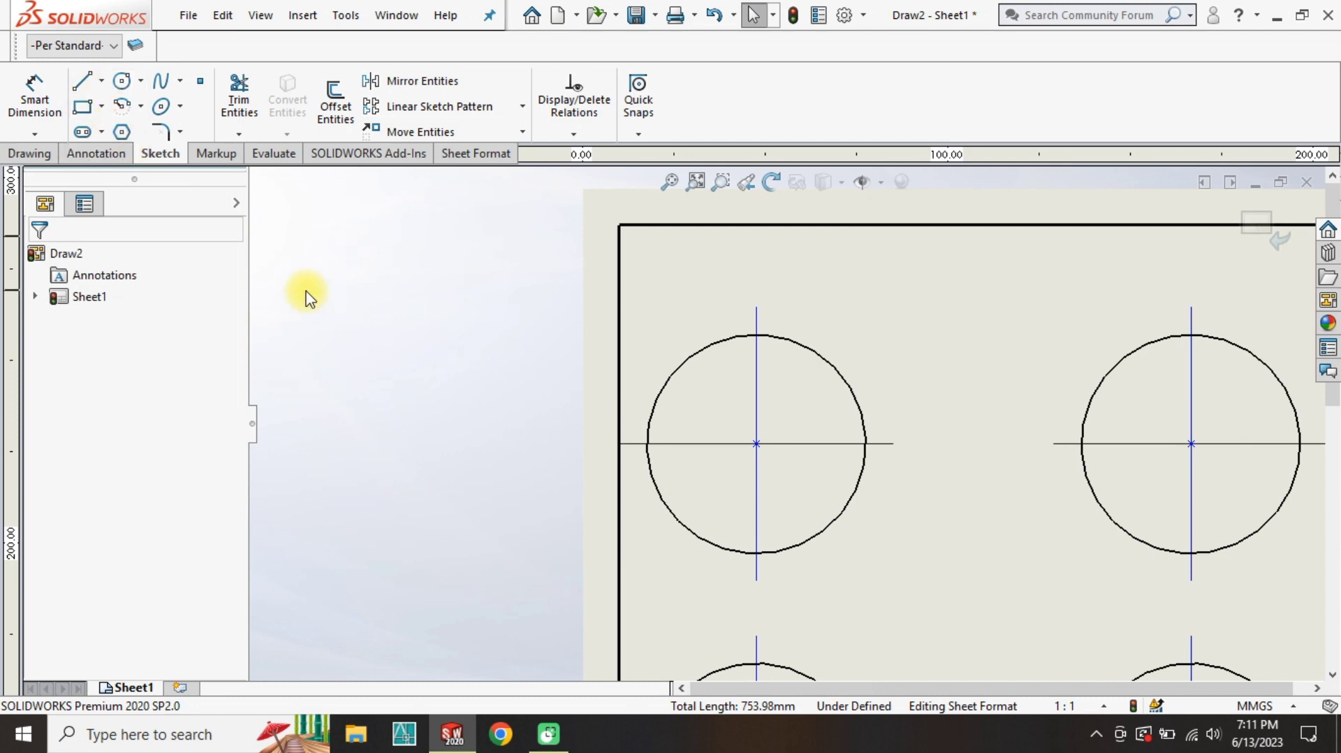
On the title block line layer, draw a closed square through the upper-left circle's left, bottom, right and top quadrants.
click(86, 83)
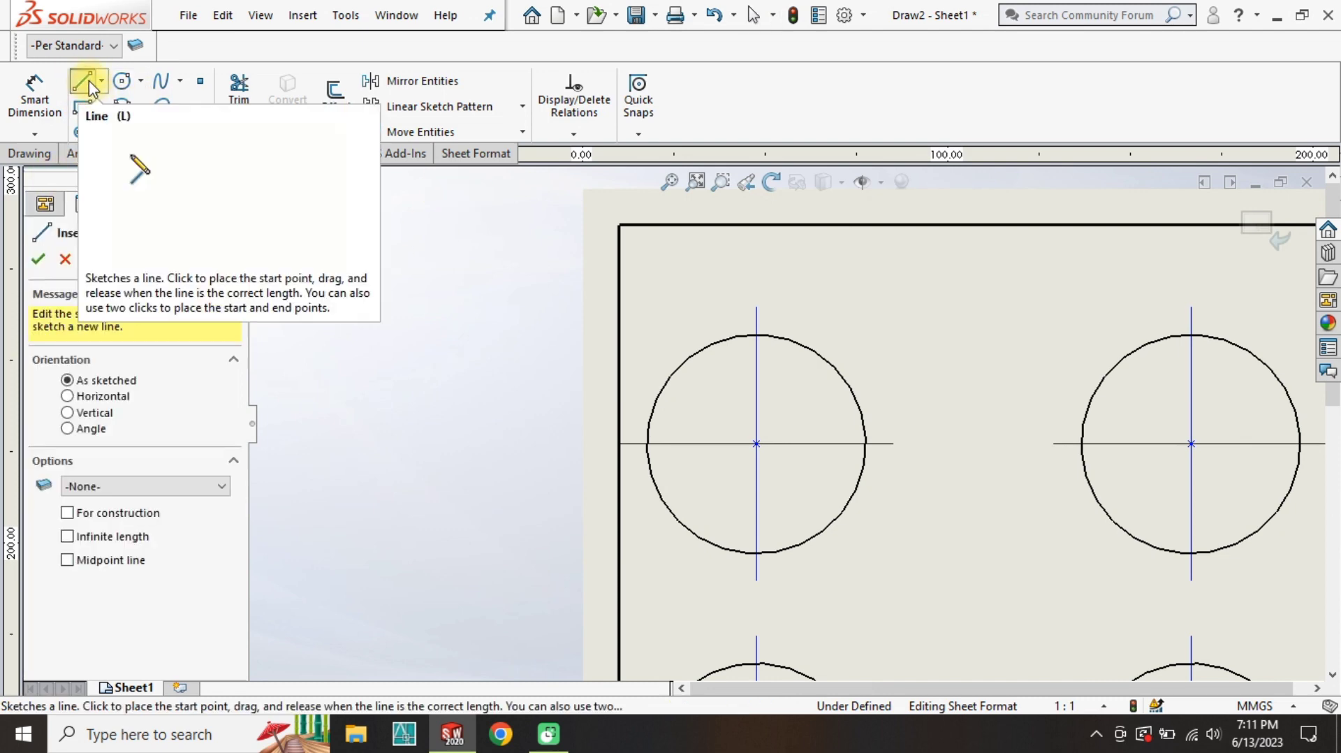
click(91, 45)
click(63, 98)
click(648, 444)
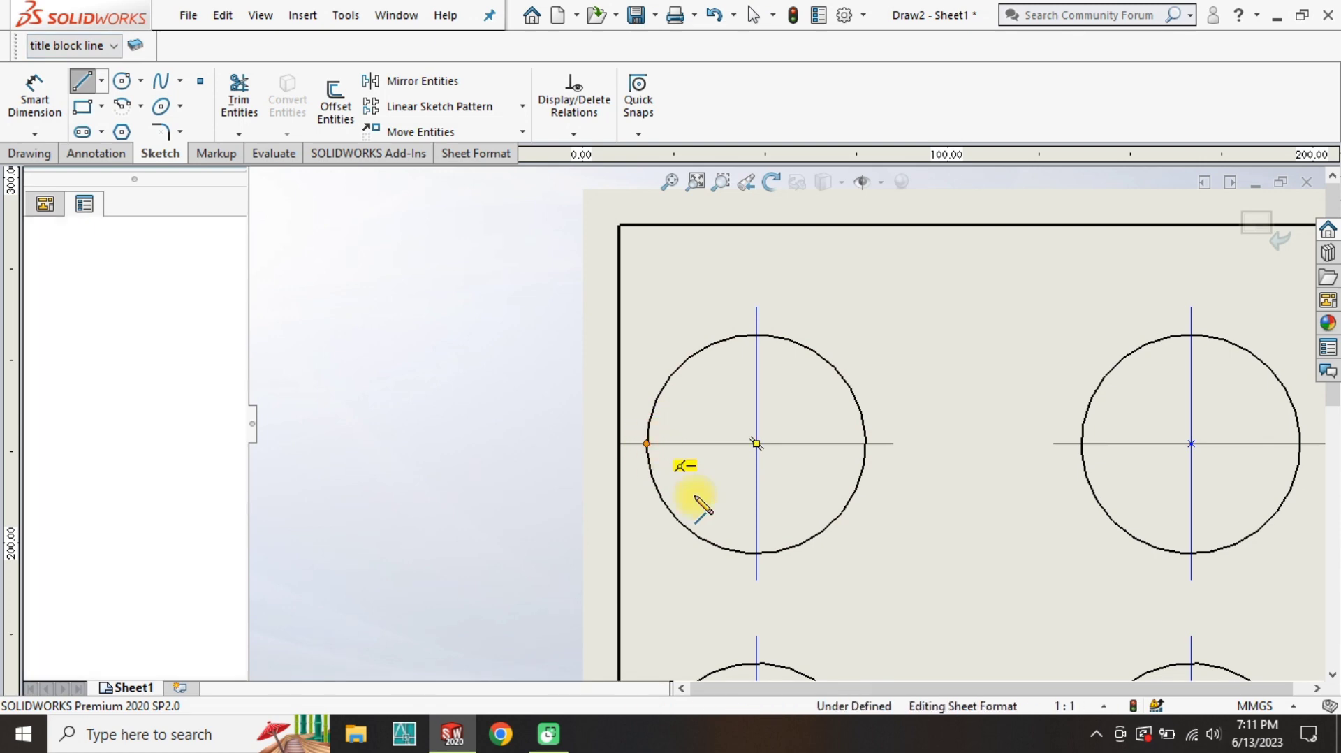
click(756, 553)
click(867, 444)
click(757, 334)
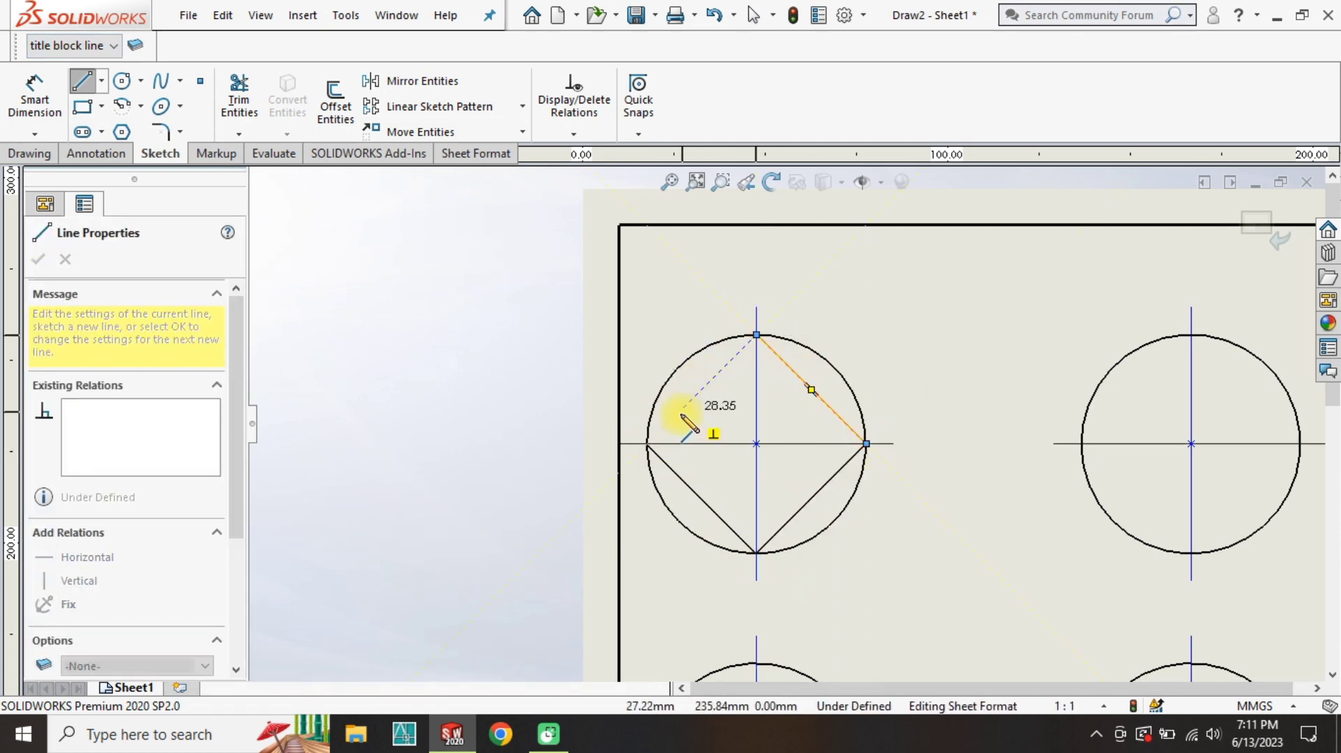
click(648, 444)
key(Escape)
scroll(786, 426, up, 3)
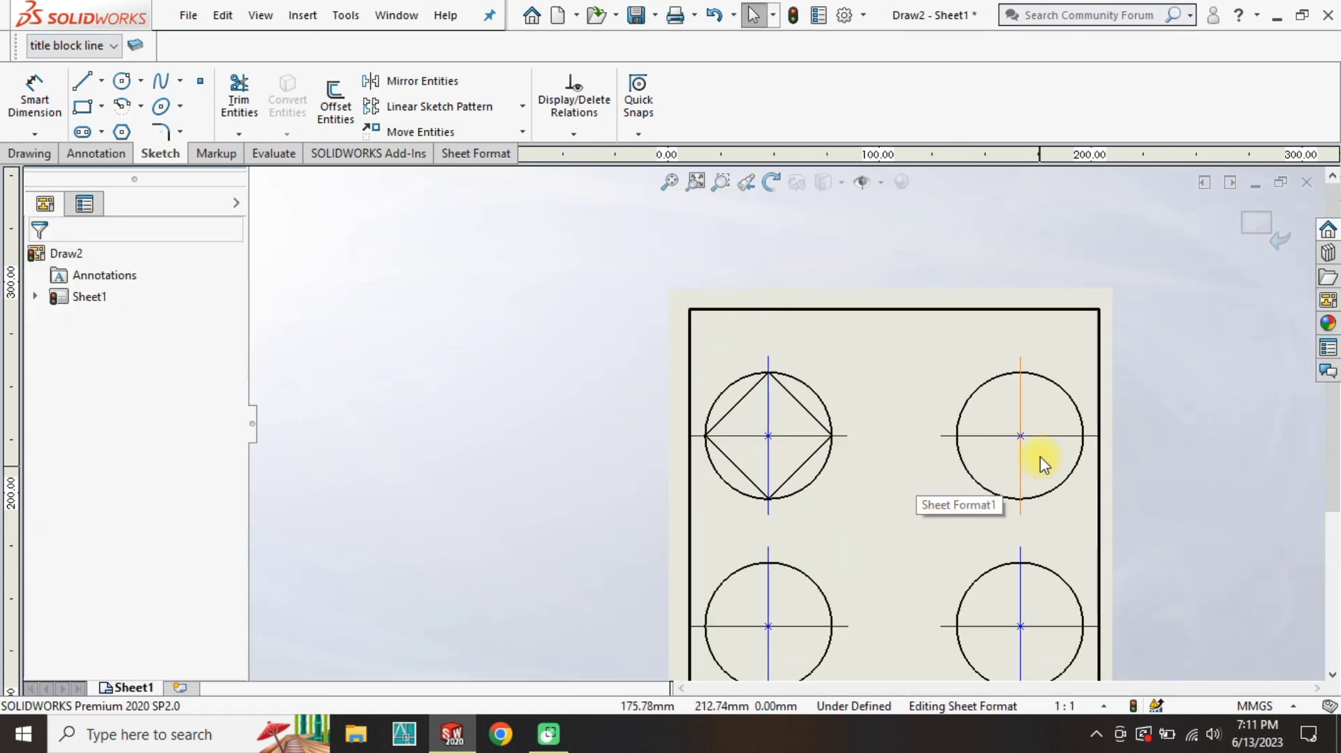
scroll(915, 499, up, 4)
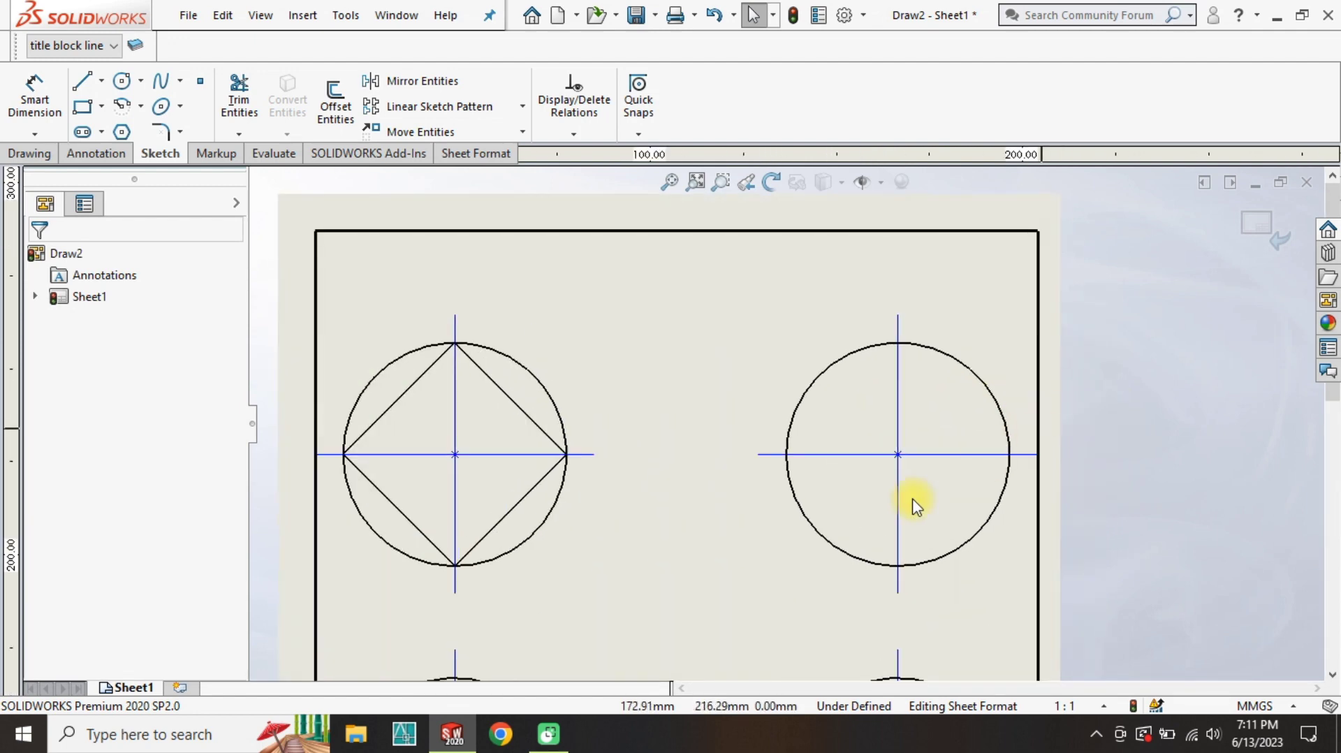
Sketch two diagonal lines crossing at the top-right circle's centre.
click(102, 84)
click(800, 466)
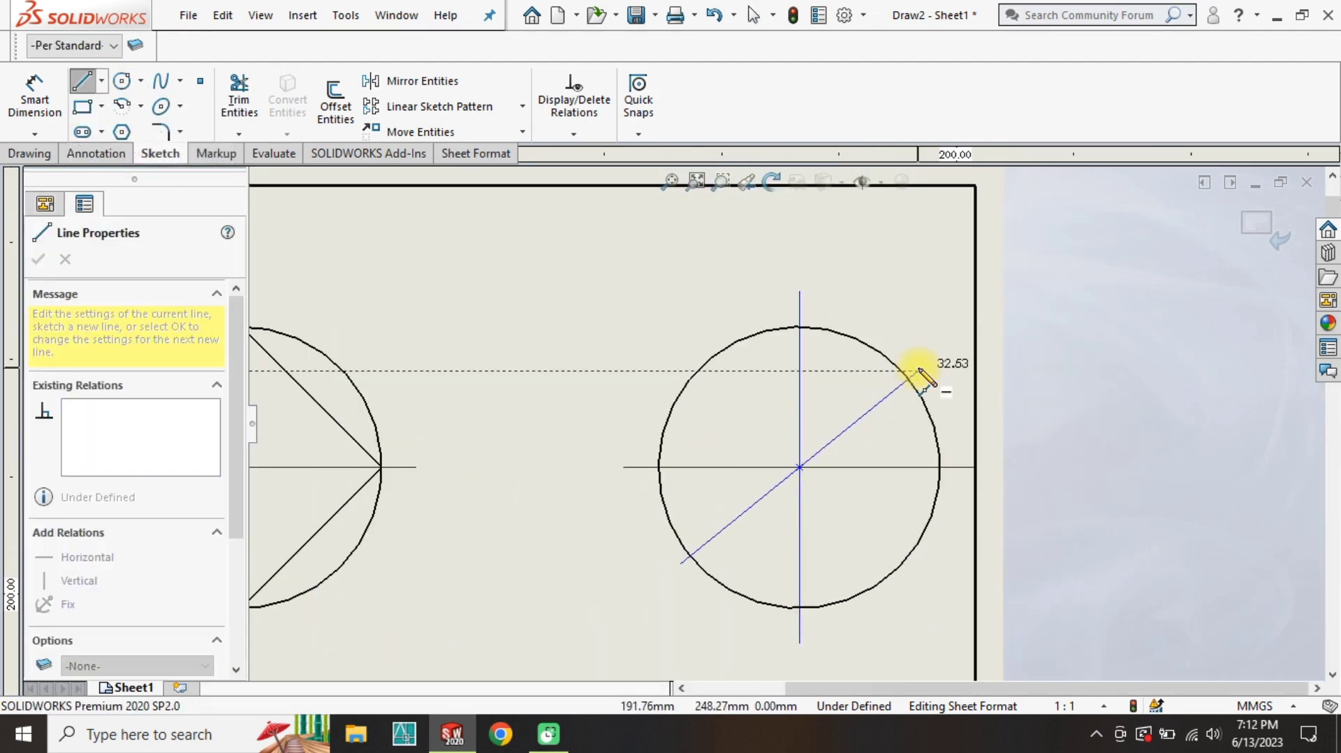
right_click(912, 299)
click(957, 339)
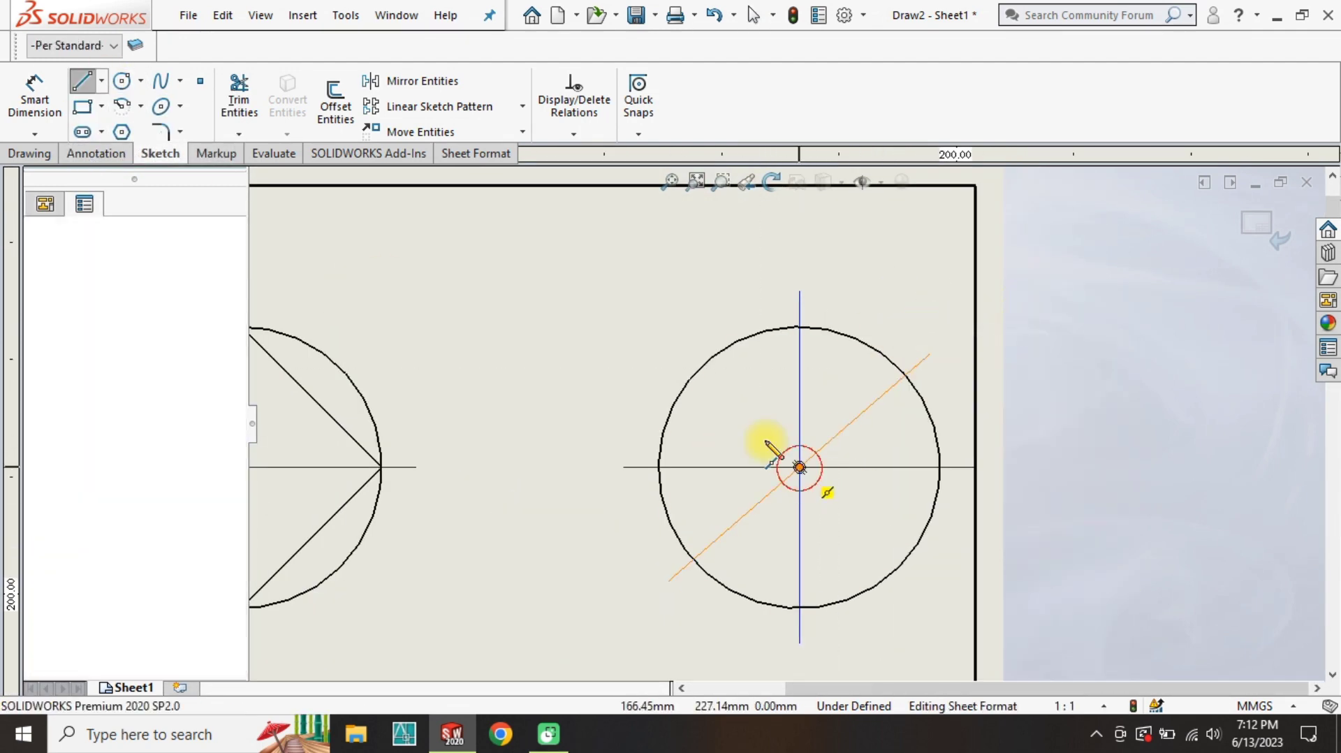
click(800, 467)
click(683, 354)
right_drag(615, 419, 615, 363)
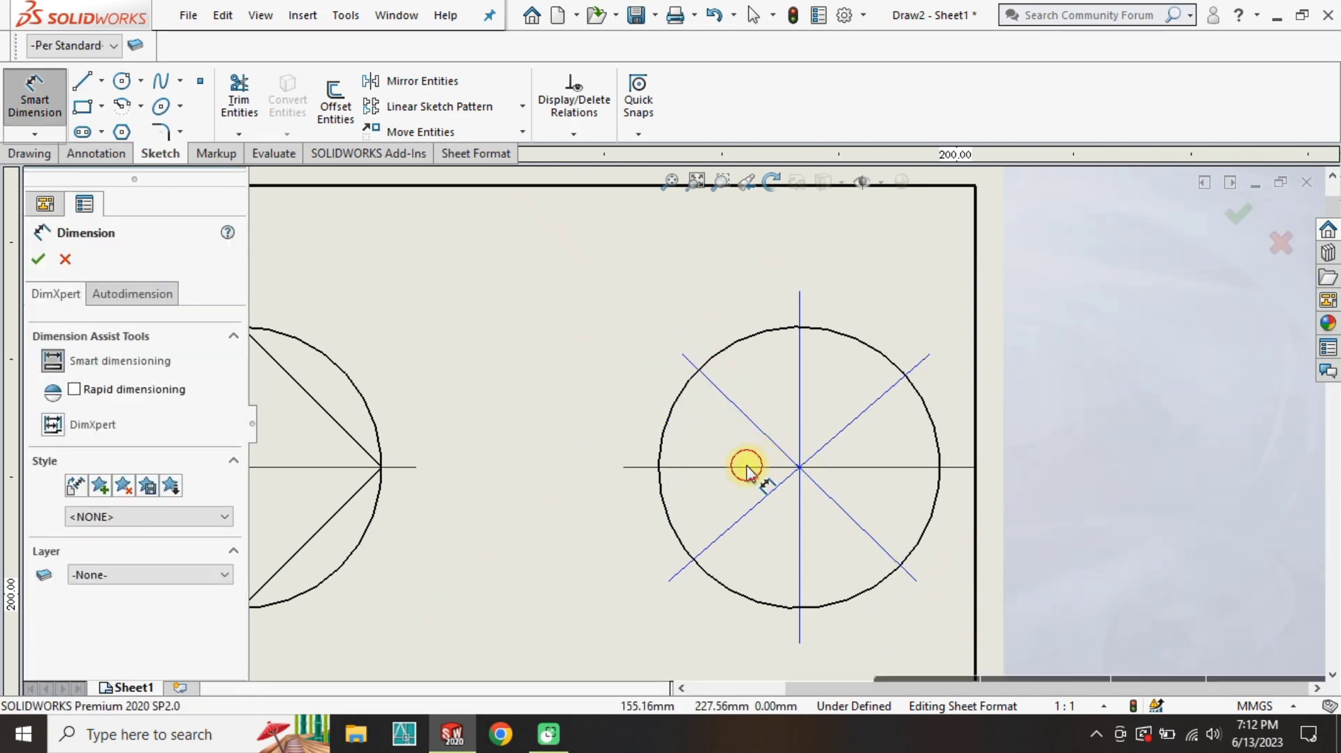
Add angle dimensions to both diagonals, setting the first to 45°.
click(743, 466)
click(748, 416)
click(729, 453)
text(45)
key(Return)
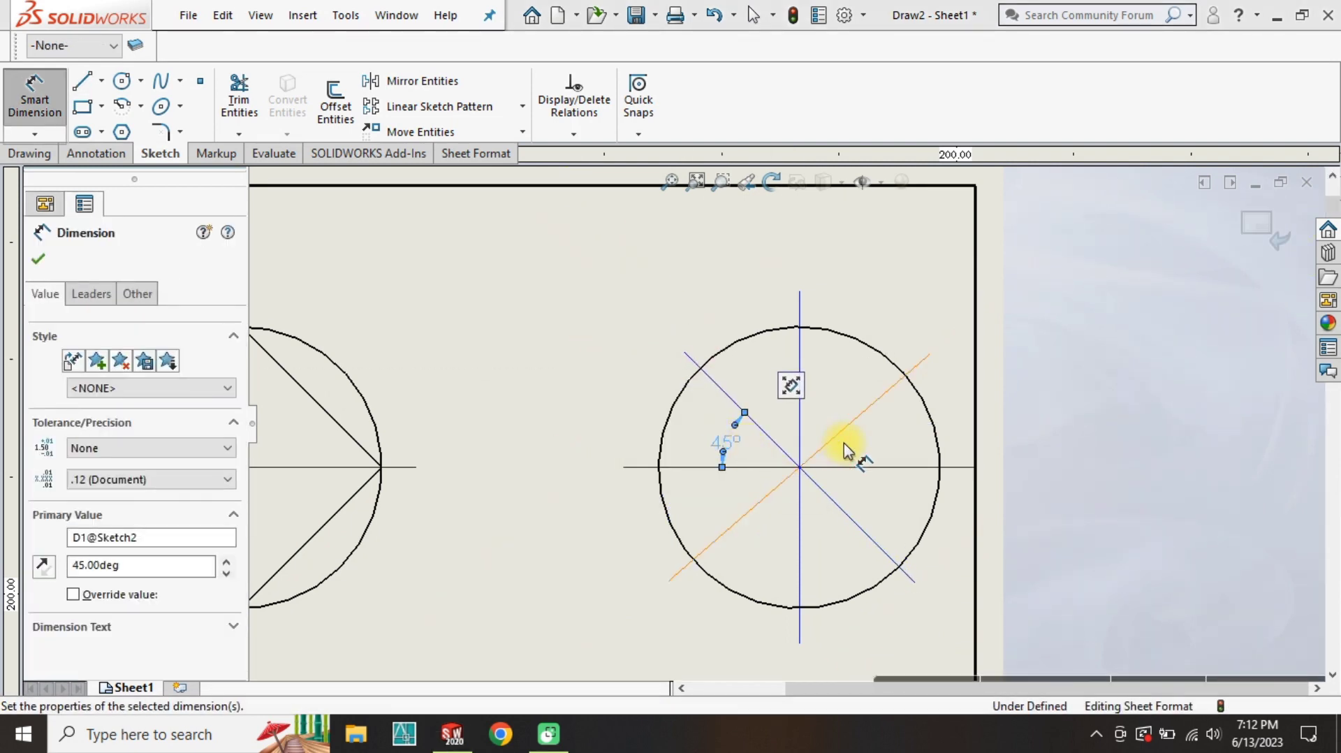
click(844, 435)
click(854, 467)
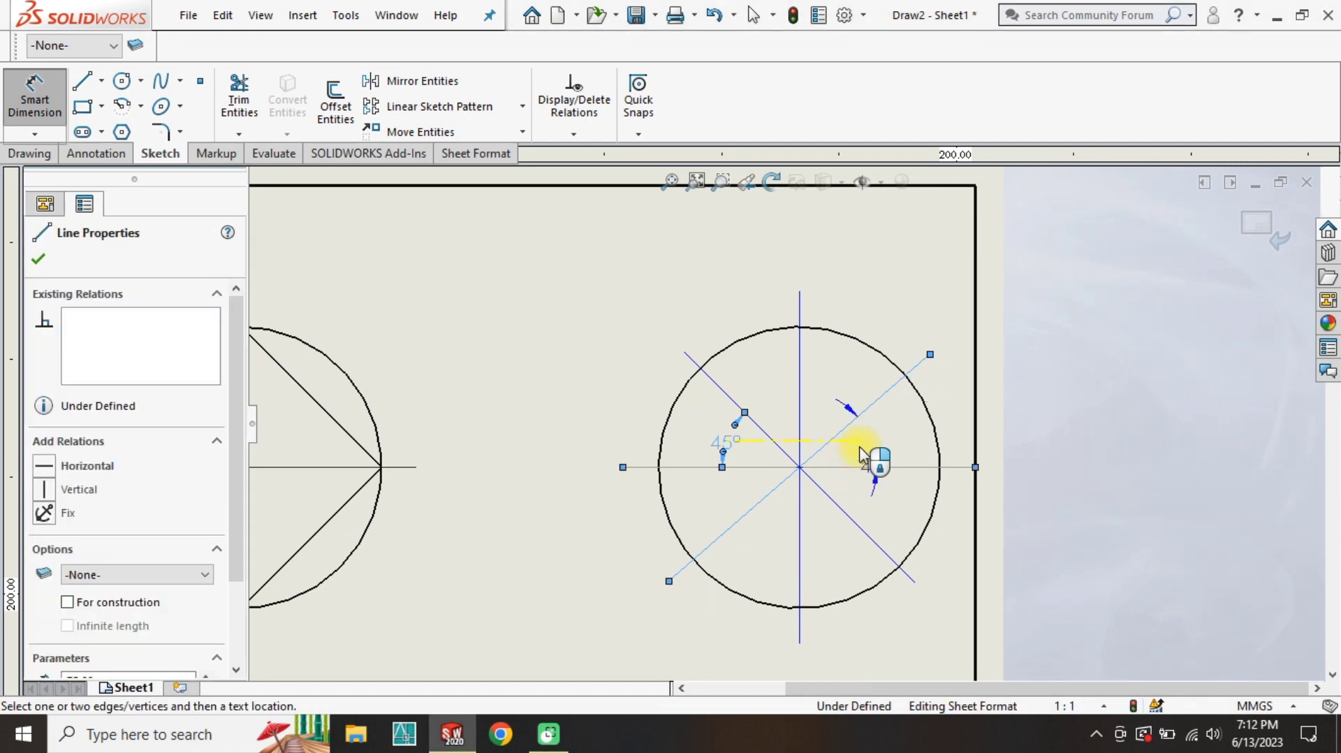
click(861, 452)
key(Return)
key(Escape)
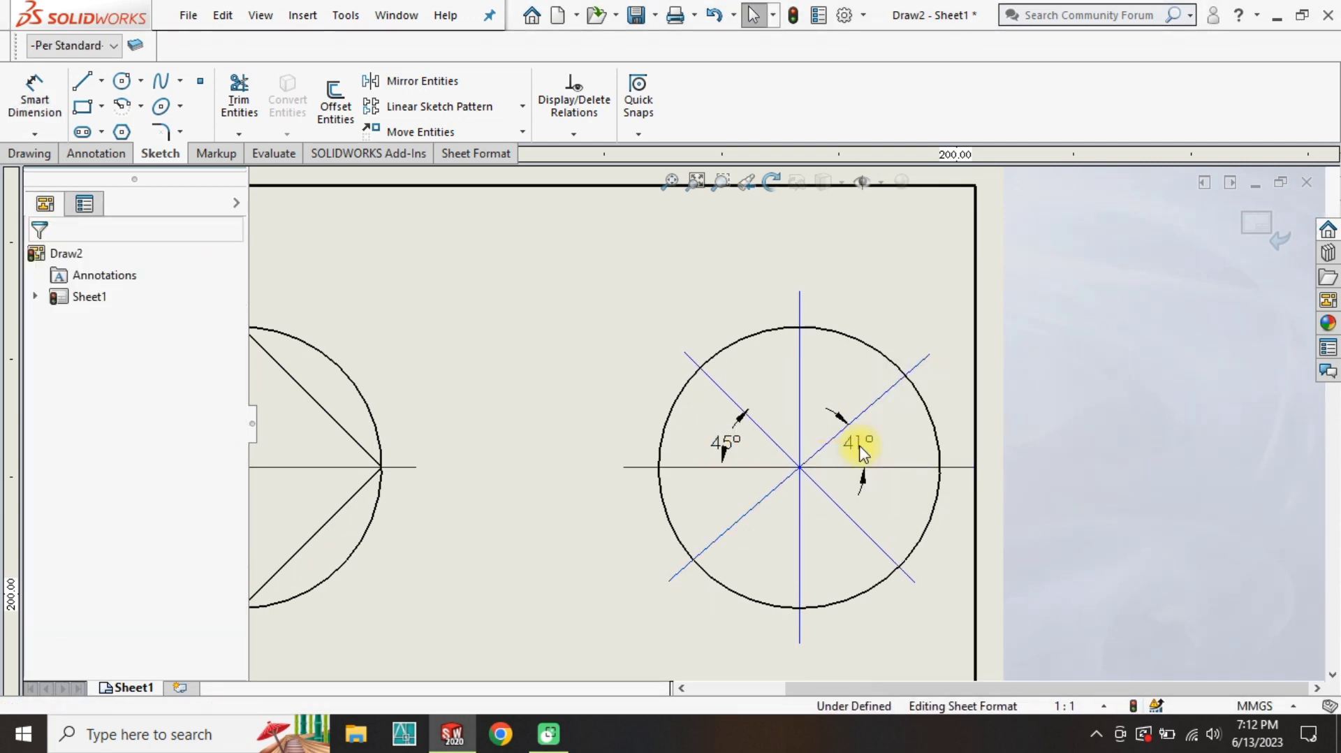
Change the second angle dimension from 41° to 45°.
scroll(856, 443, down, 1)
scroll(856, 442, down, 2)
click(837, 453)
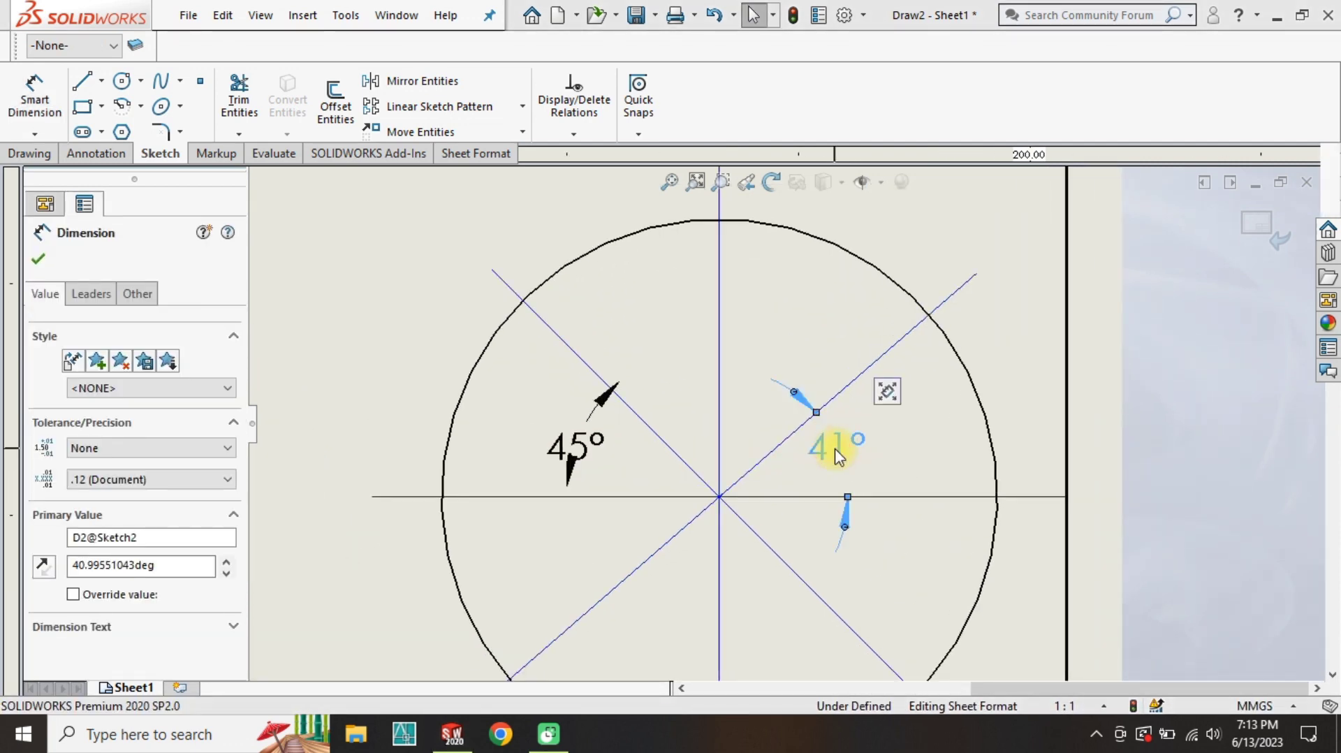
double_click(174, 564)
text(45)
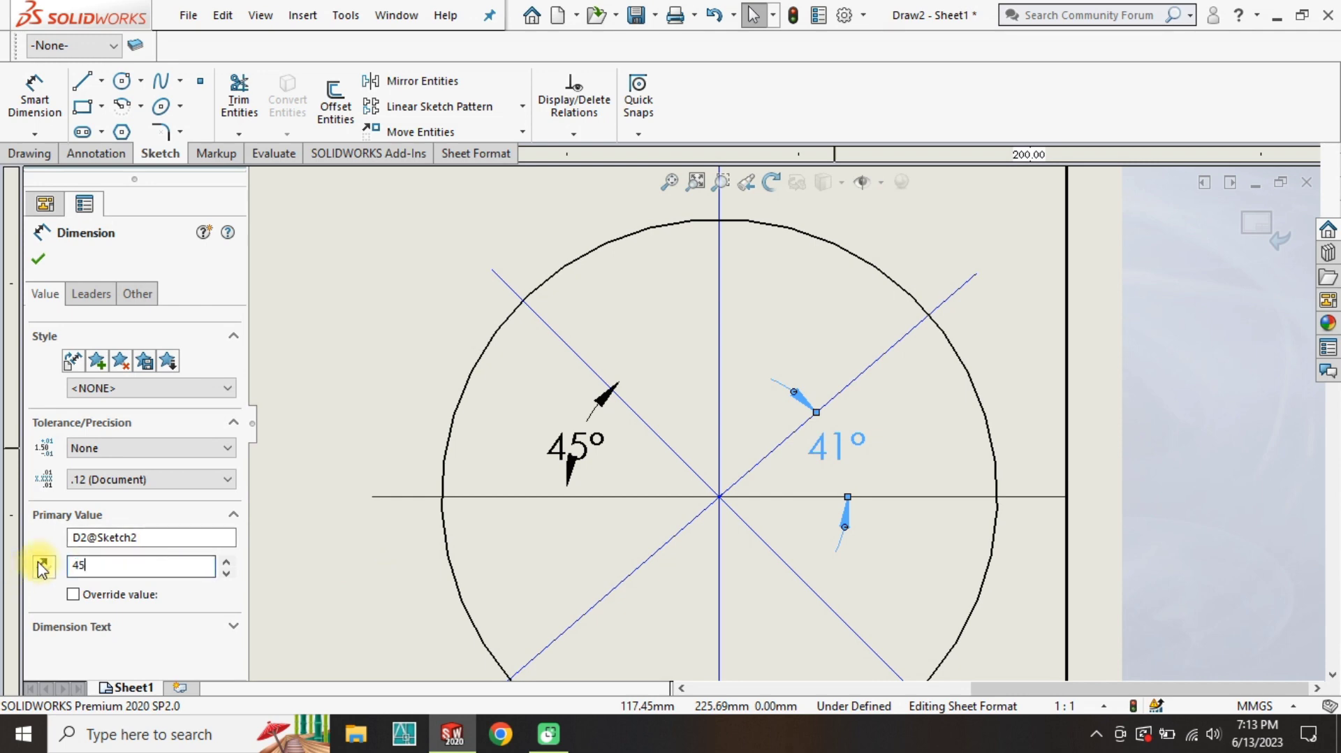
key(Return)
key(Escape)
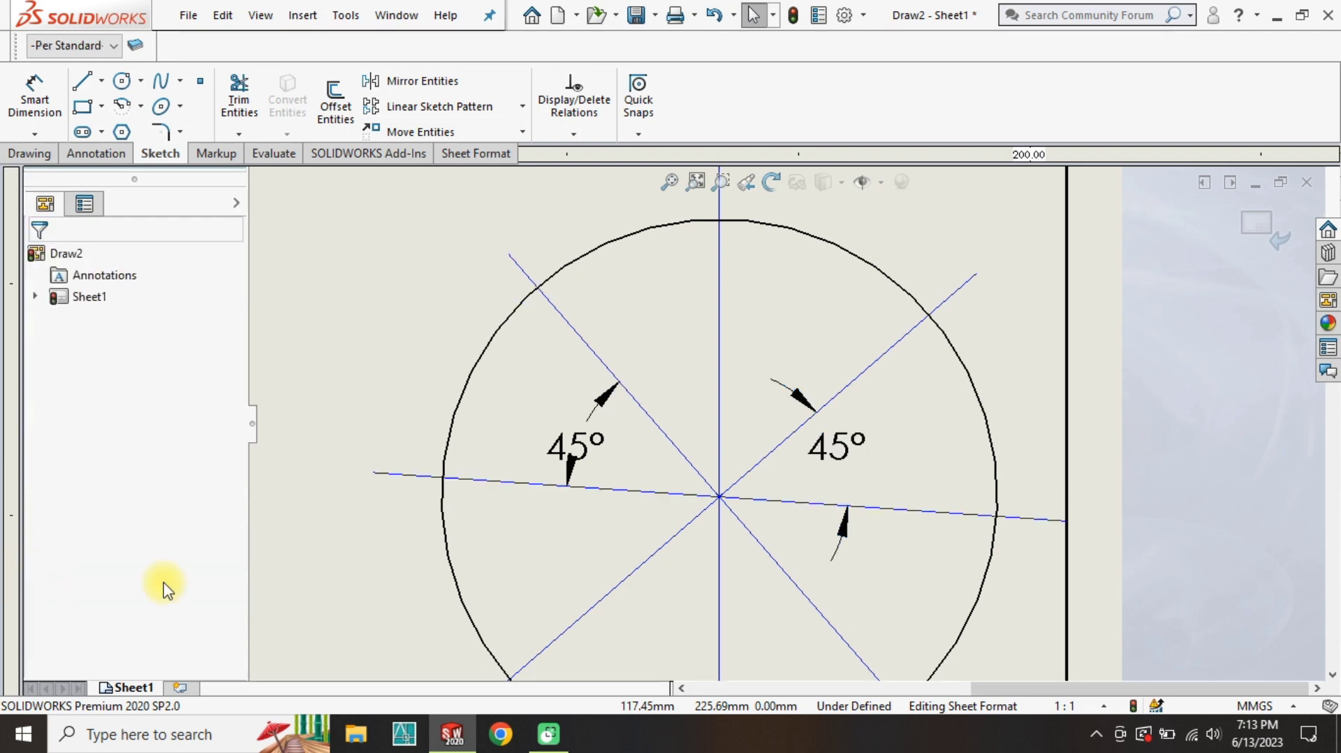
Make the tilted centre line horizontal again and remove the two 45° dimensions.
click(804, 504)
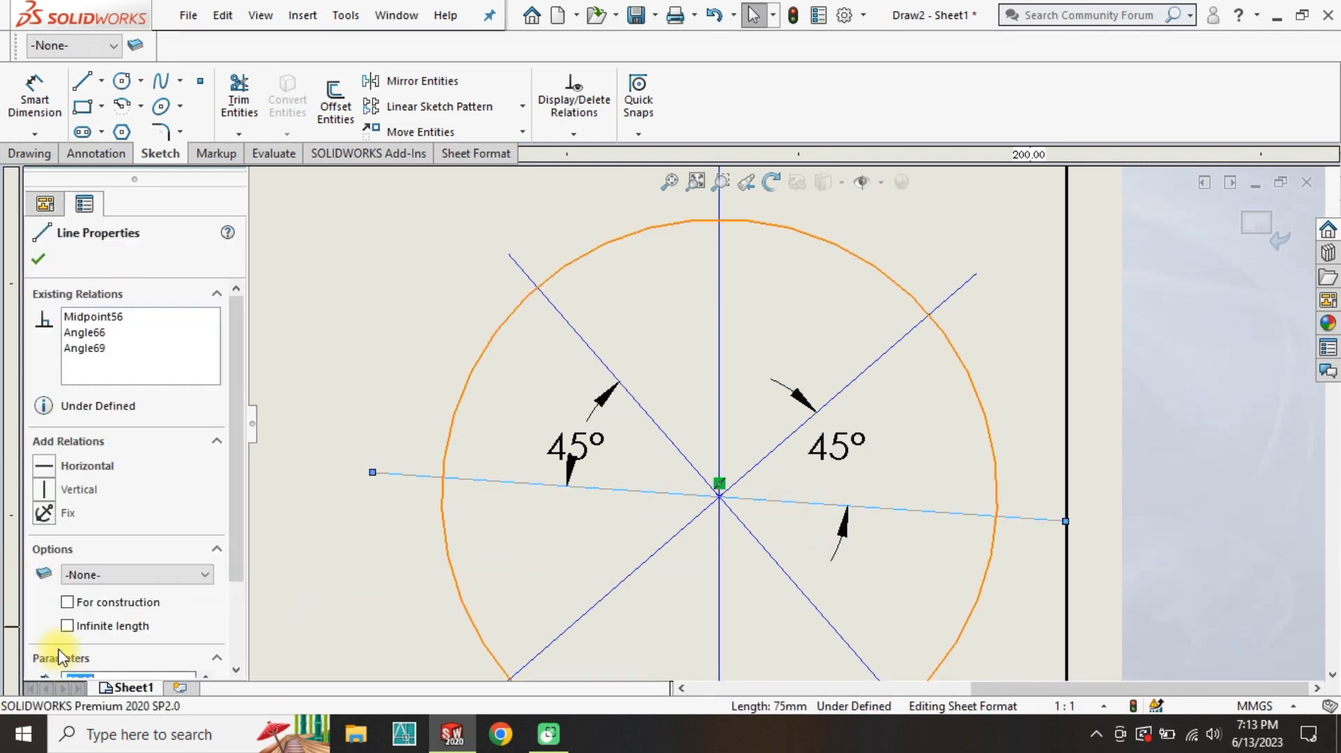
click(44, 468)
click(549, 519)
scroll(758, 433, up, 3)
scroll(797, 428, down, 2)
scroll(835, 442, down, 1)
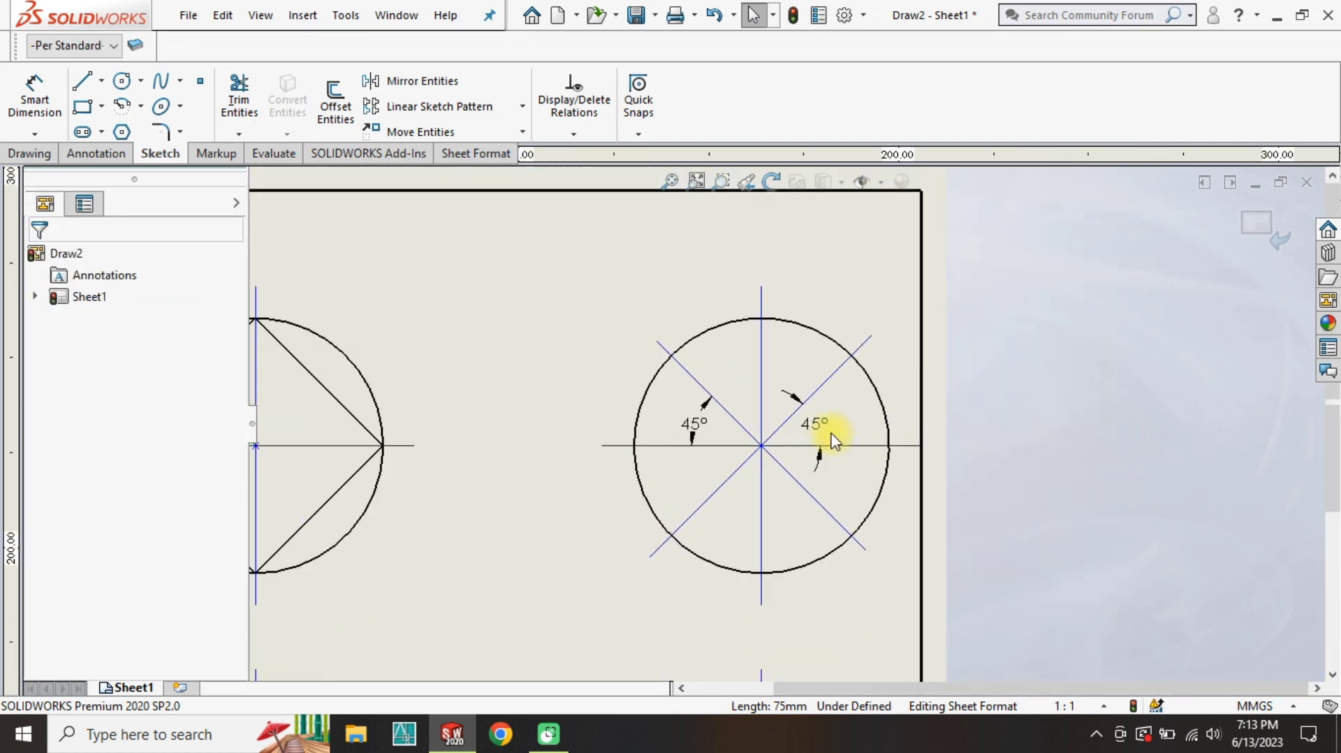
scroll(831, 442, down, 2)
key(ctrl+z)
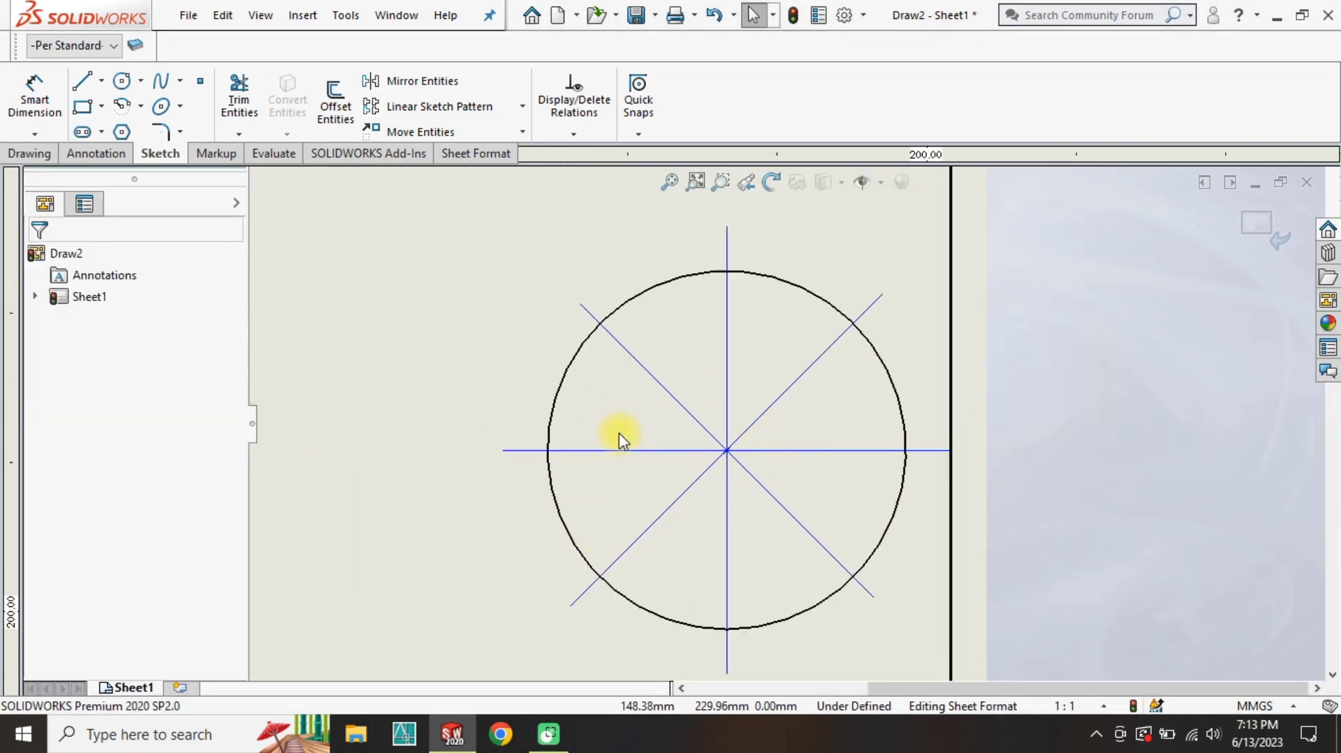
Trim the diagonals' overhang so they end at the circle.
click(239, 98)
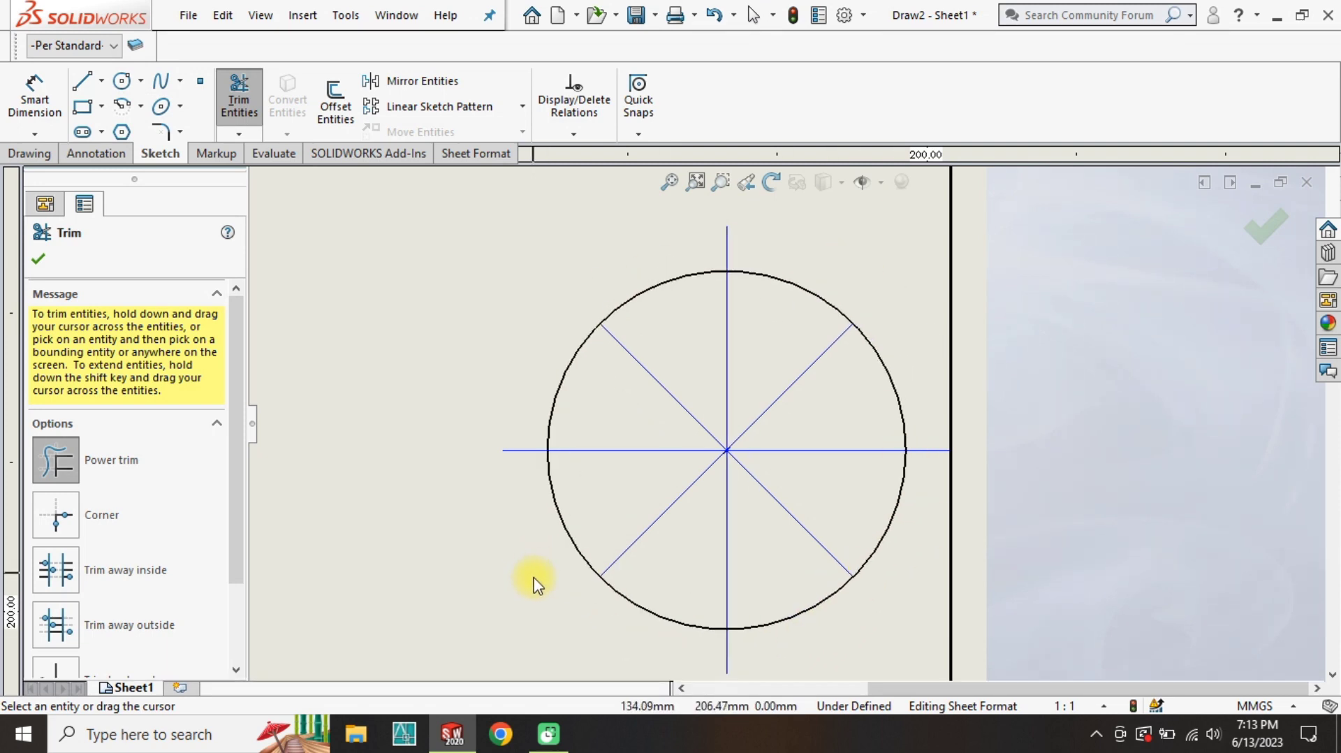
scroll(535, 583, up, 2)
key(Escape)
click(34, 98)
click(740, 329)
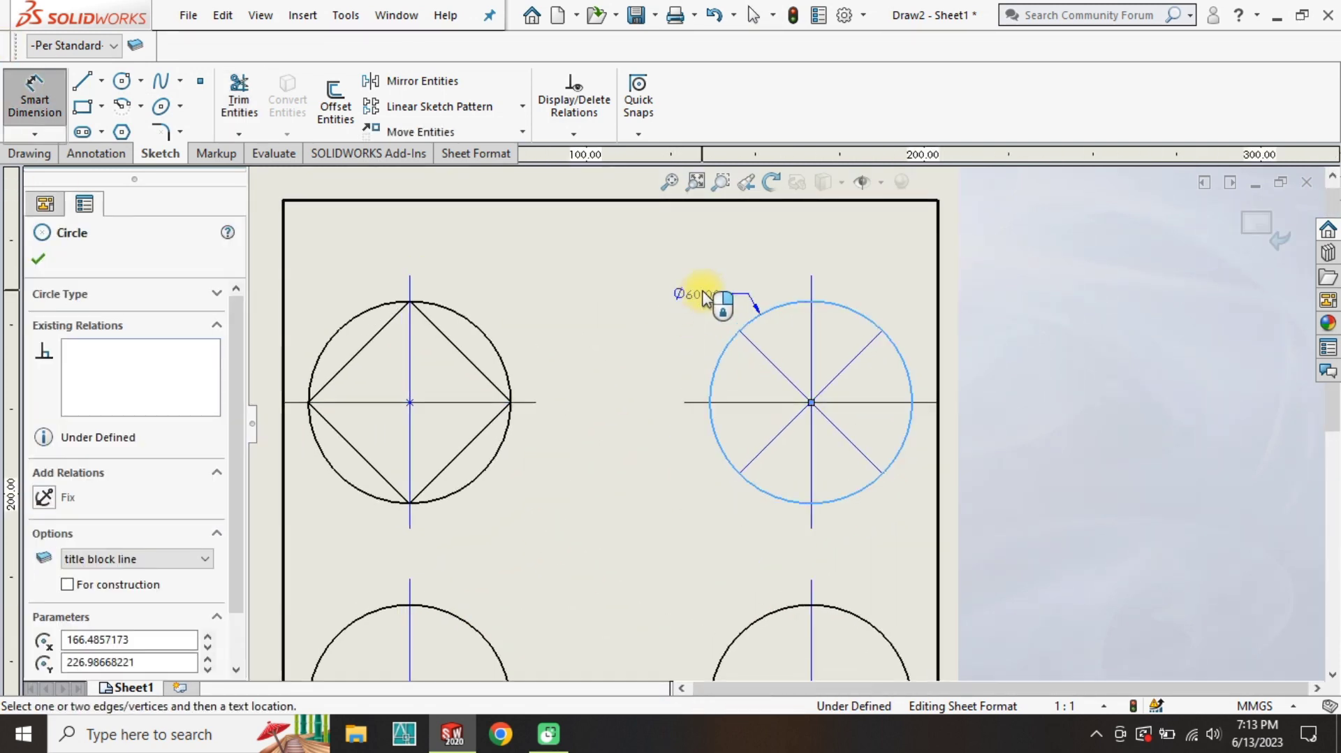
key(Escape)
scroll(803, 374, up, 2)
click(79, 82)
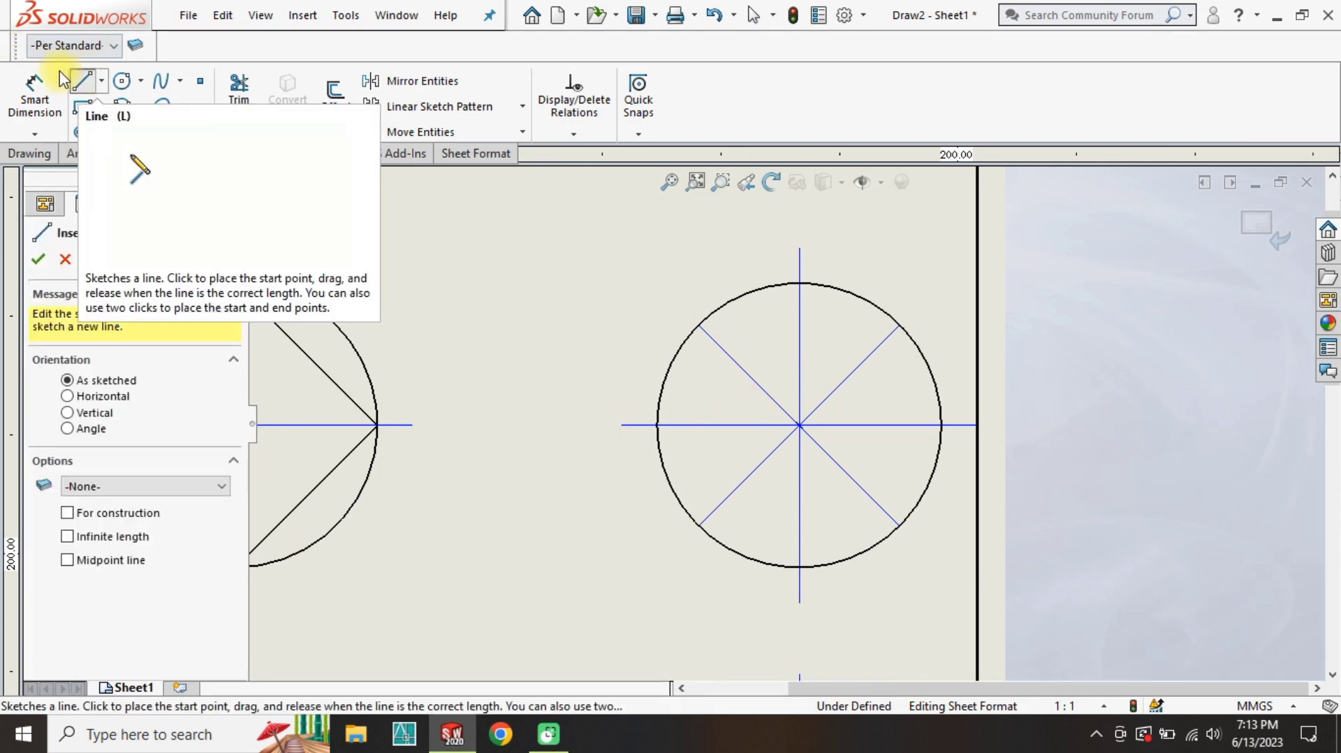
click(90, 45)
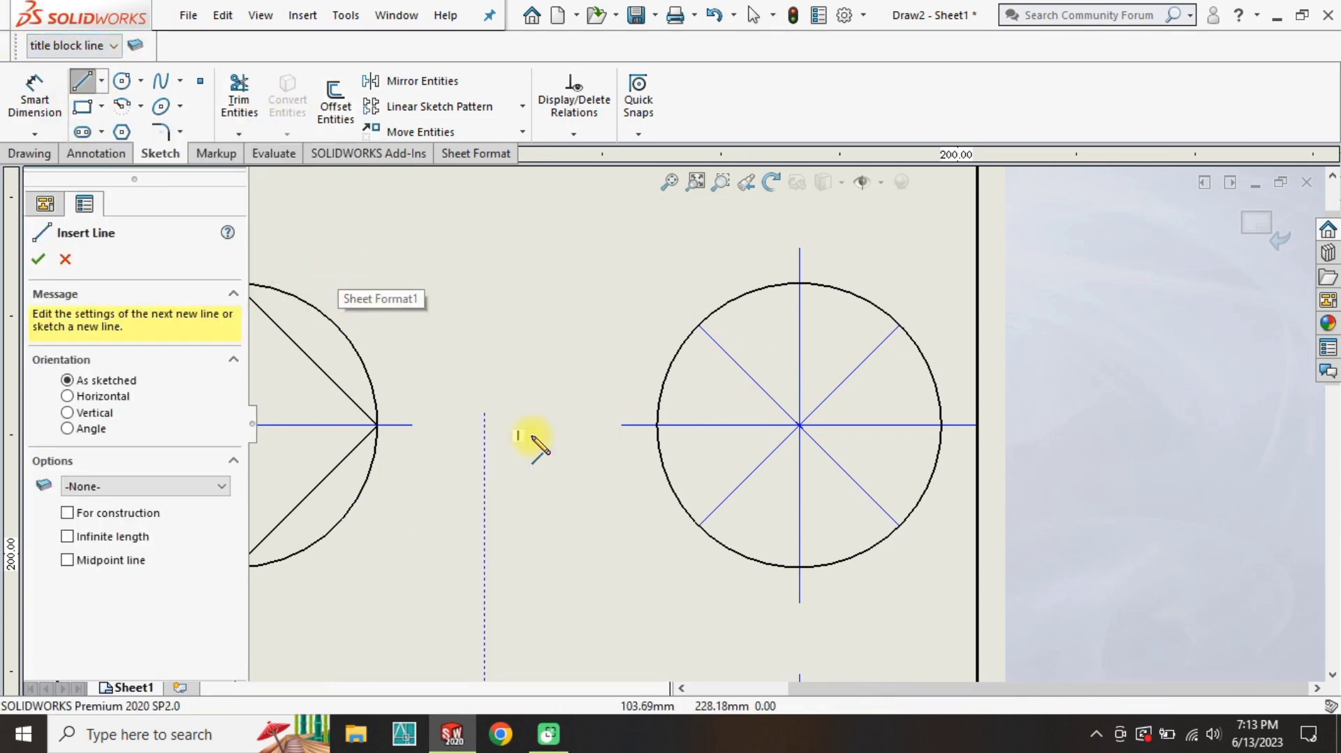
In the title block line style, draw a closed octagon through the eight circle intersection points.
click(707, 519)
scroll(670, 360, down, 3)
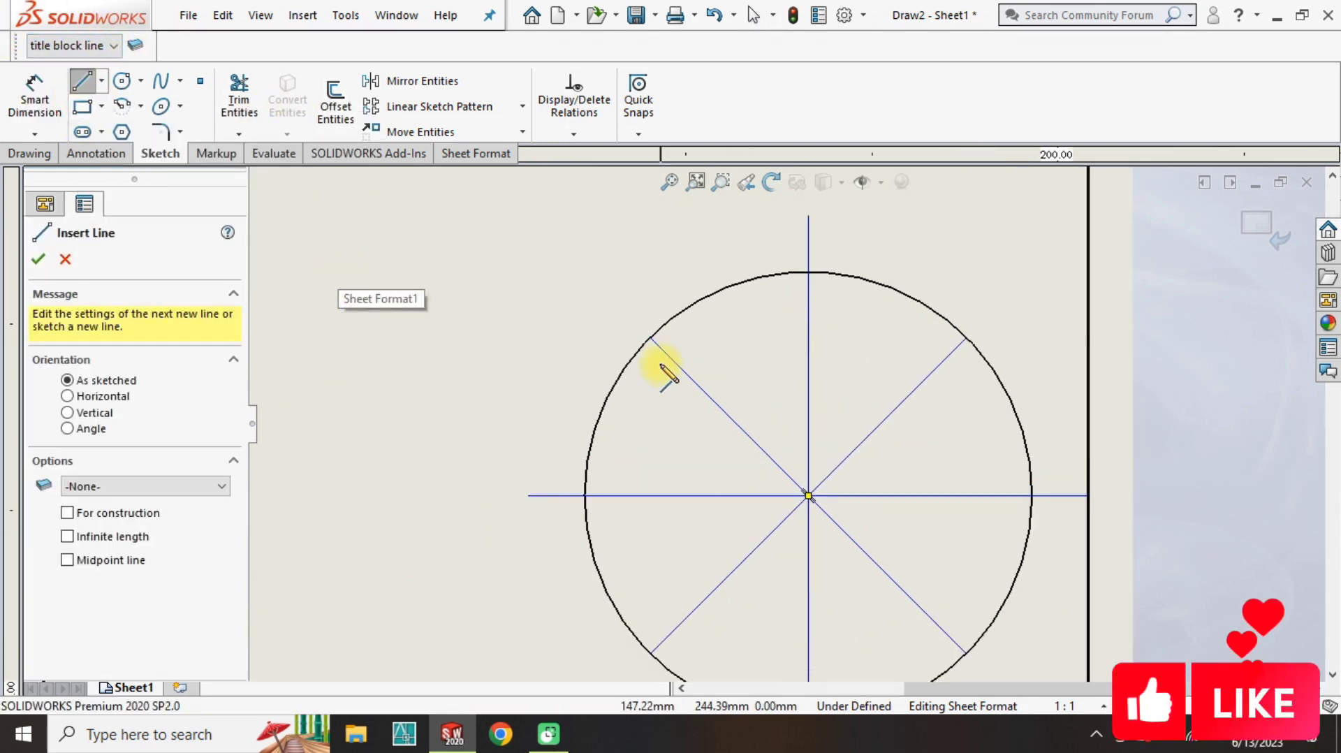
click(650, 337)
click(808, 272)
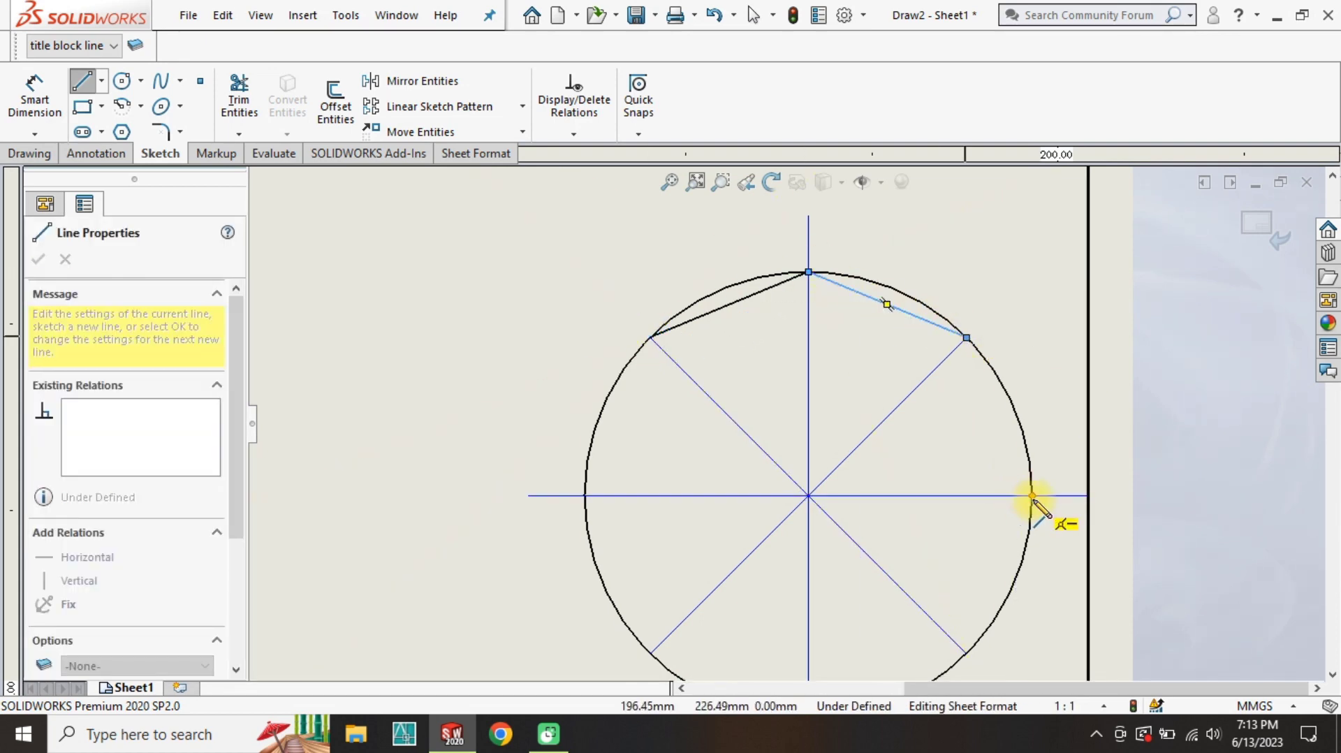
click(967, 338)
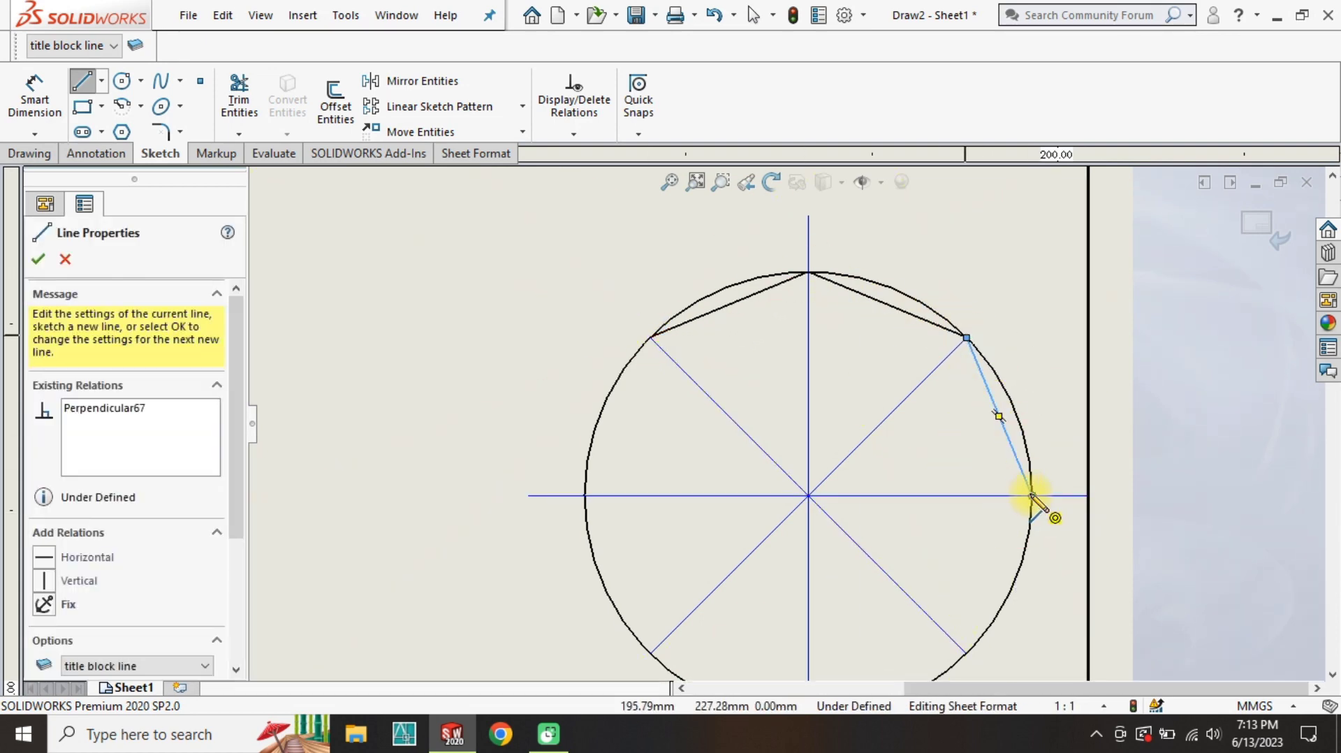
scroll(769, 433, up, 1)
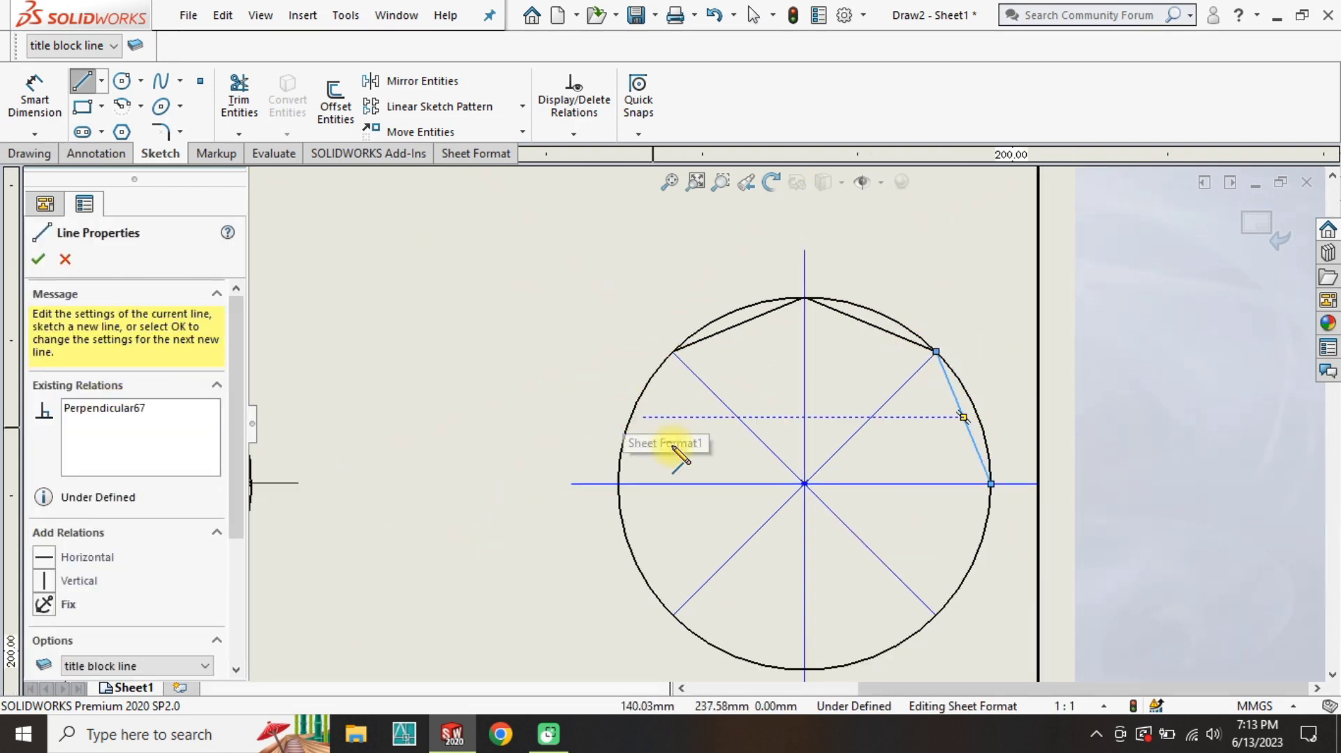
click(990, 483)
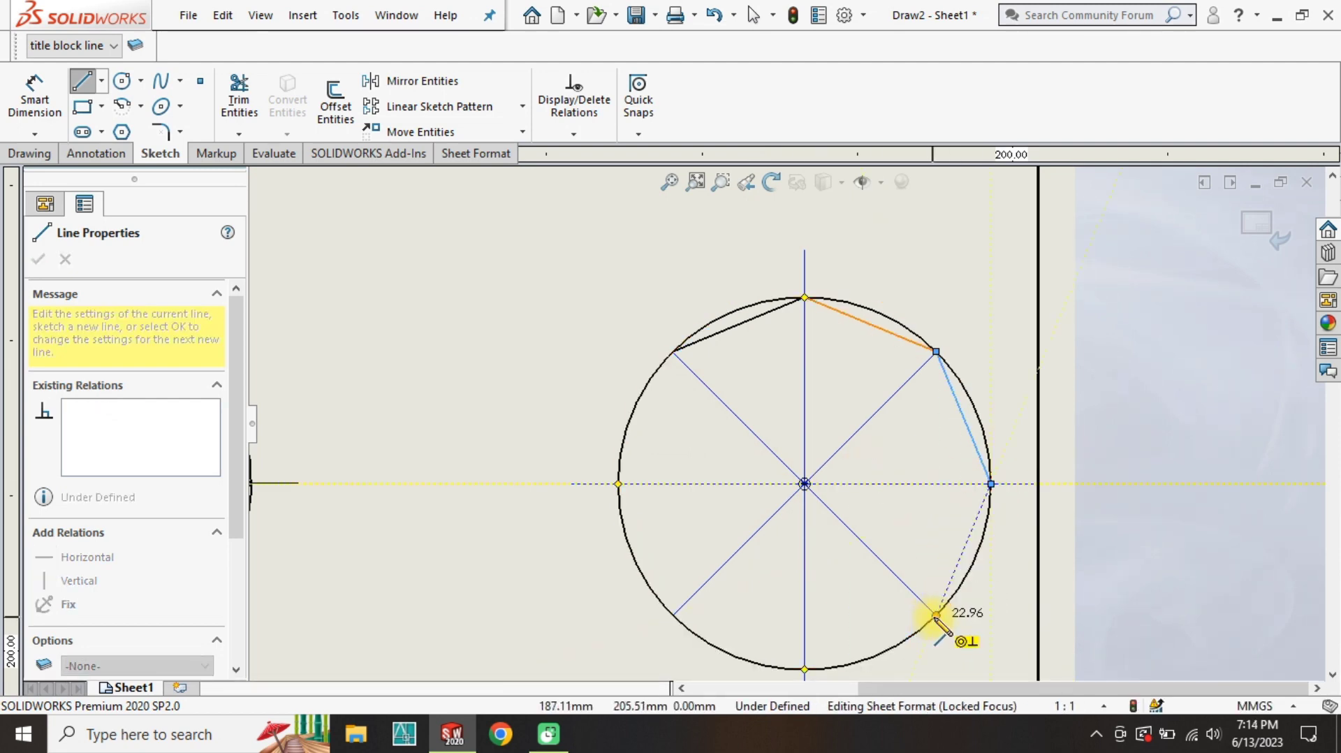
click(937, 614)
click(805, 669)
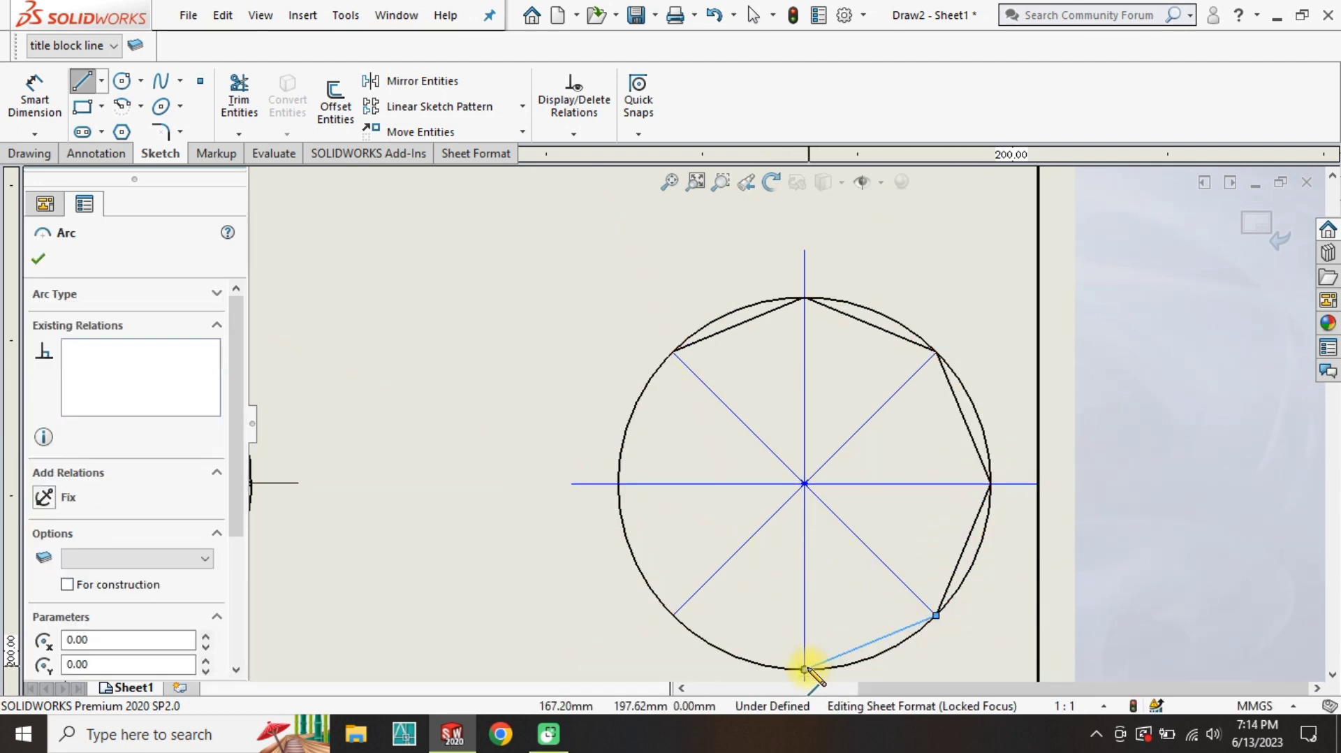
click(672, 615)
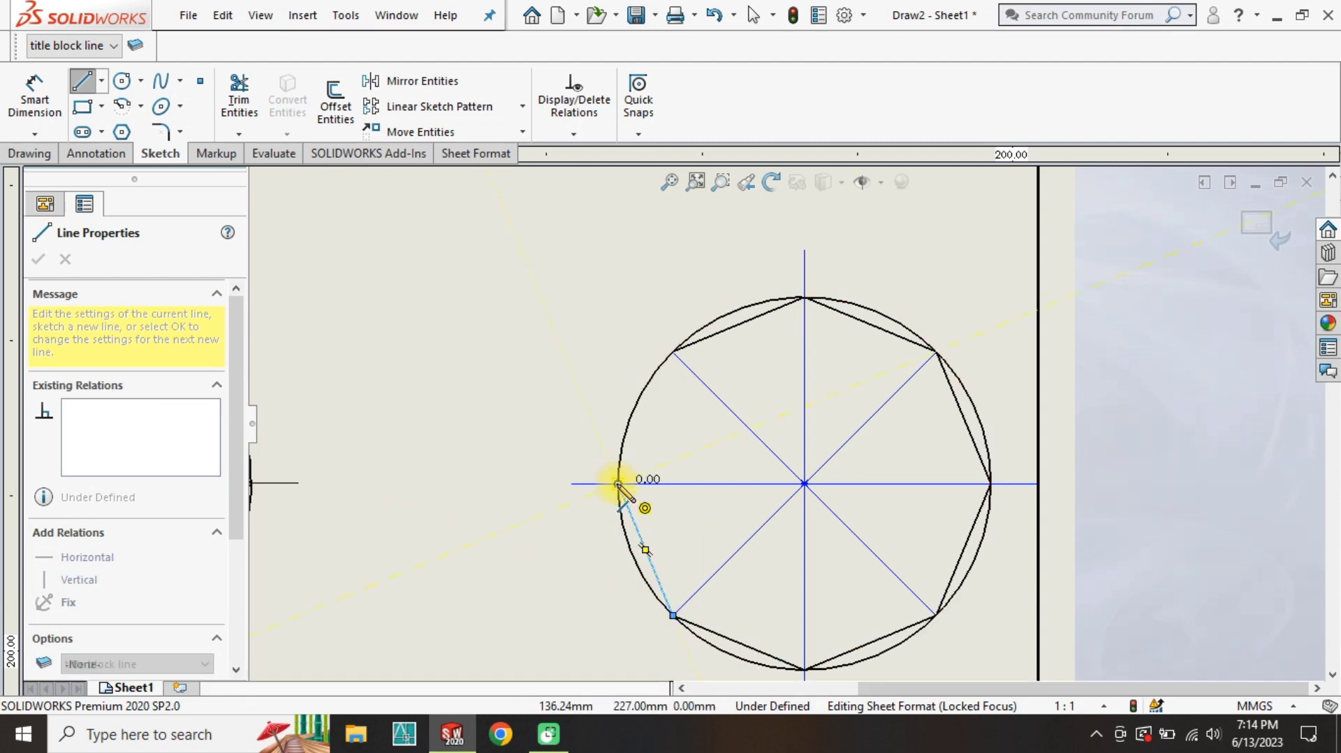
click(618, 483)
click(673, 351)
Select all four circles and change their layer so they display as thin blue lines.
key(Escape)
scroll(587, 433, down, 5)
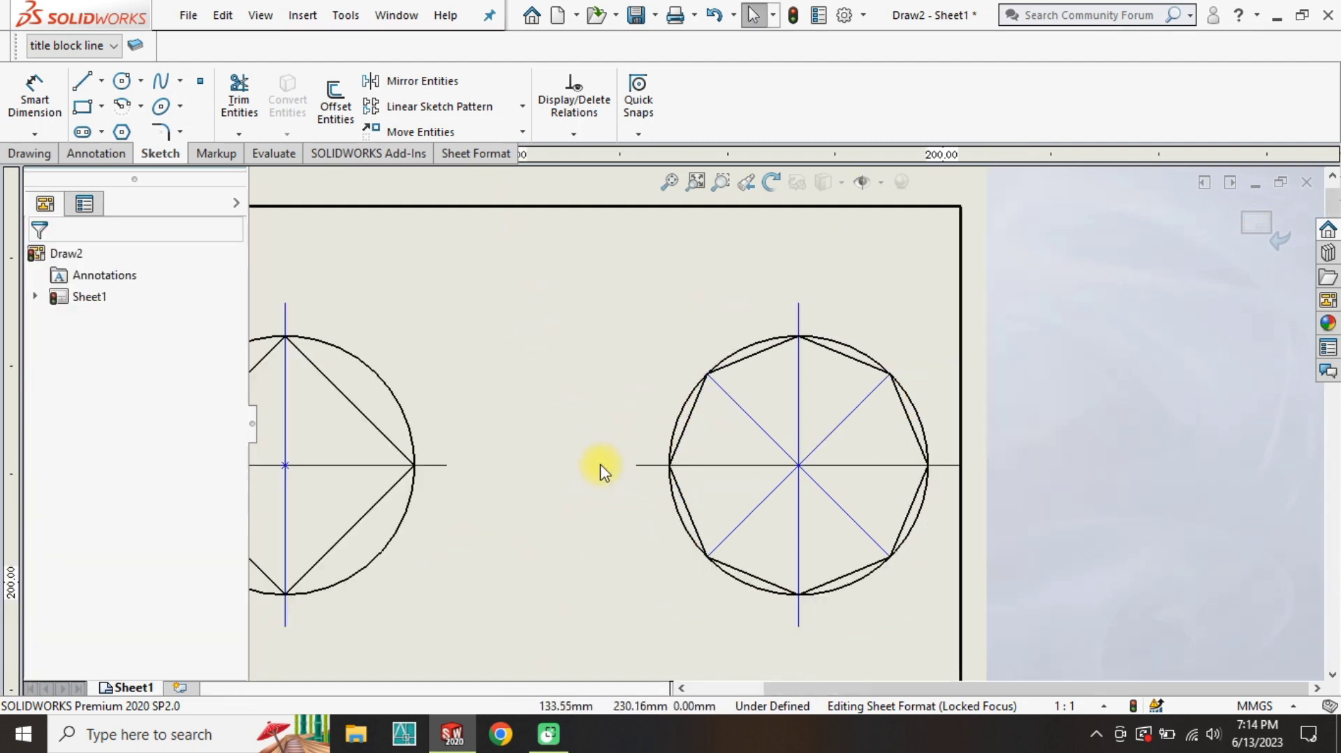
scroll(614, 485, up, 2)
scroll(563, 458, down, 3)
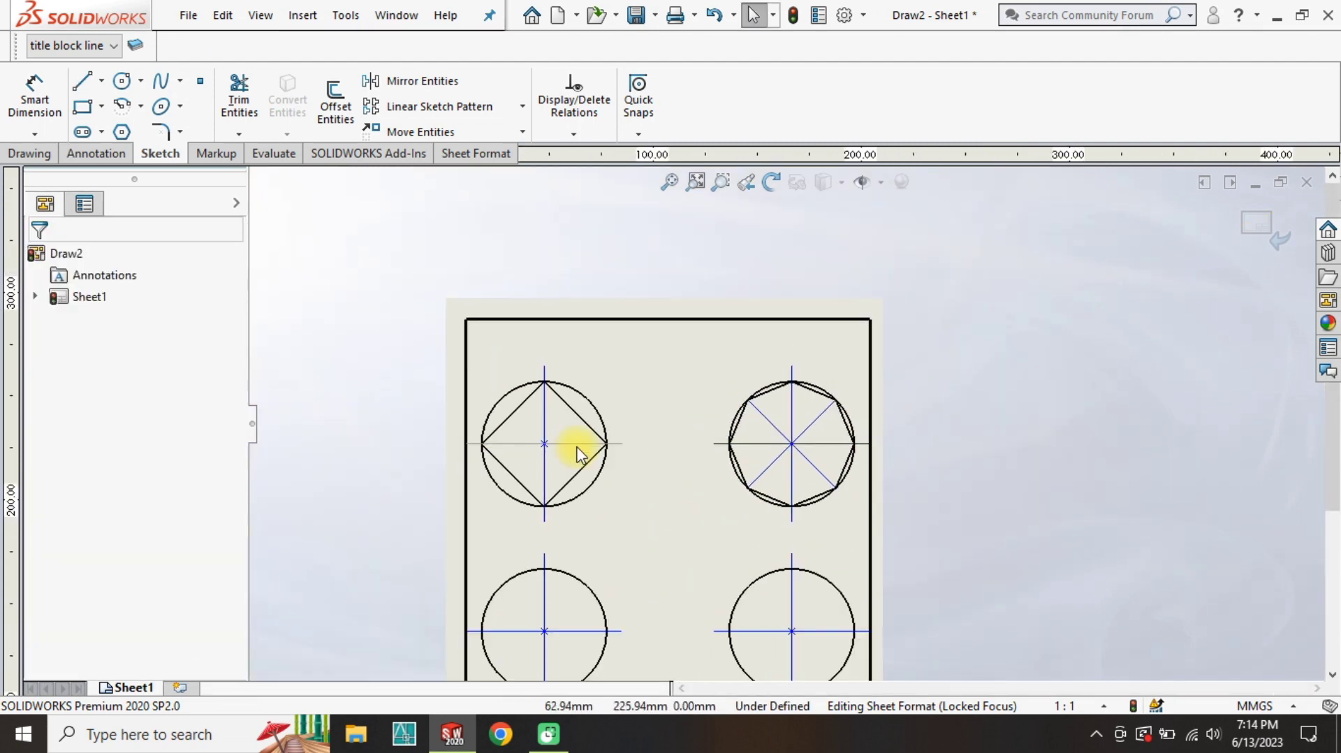
scroll(683, 509, down, 1)
scroll(714, 440, up, 3)
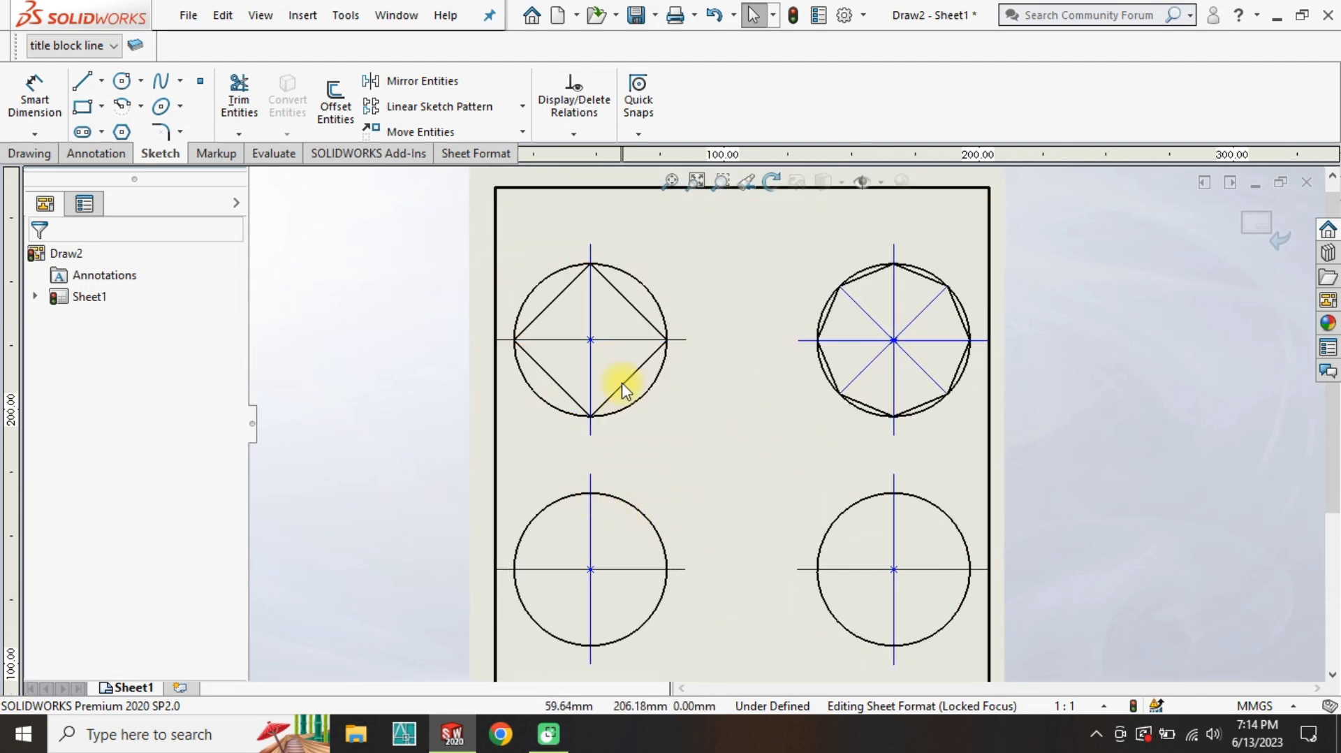
mouse_move(864, 517)
mouse_down()
mouse_move(631, 403)
mouse_move(610, 411)
mouse_up()
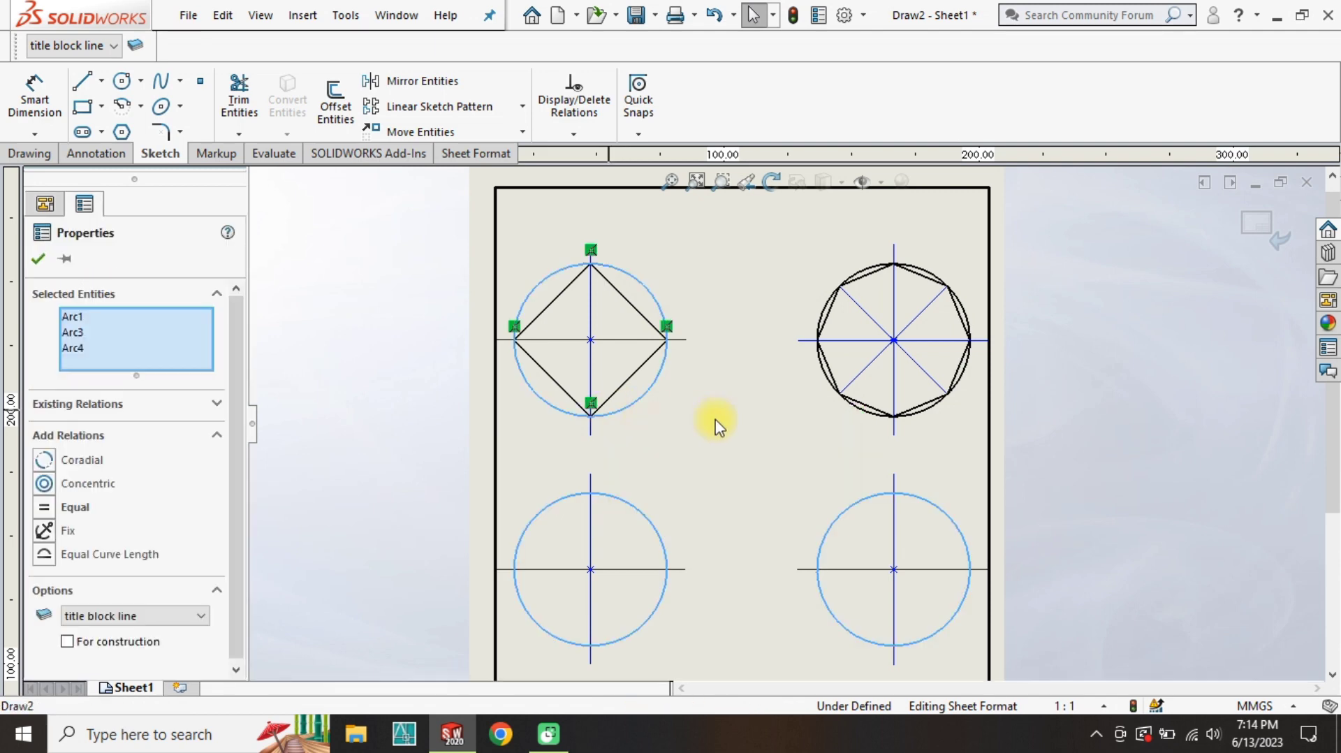
ctrl+click(857, 418)
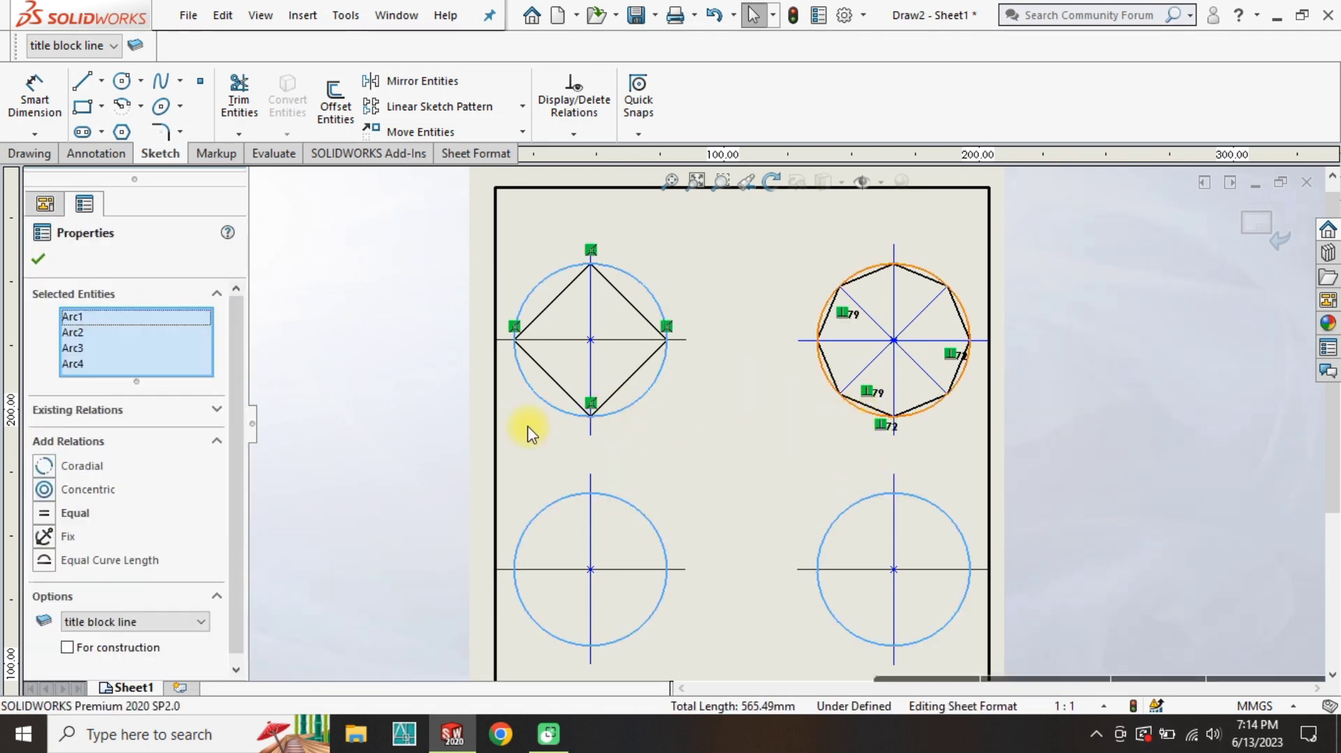
click(77, 46)
click(398, 255)
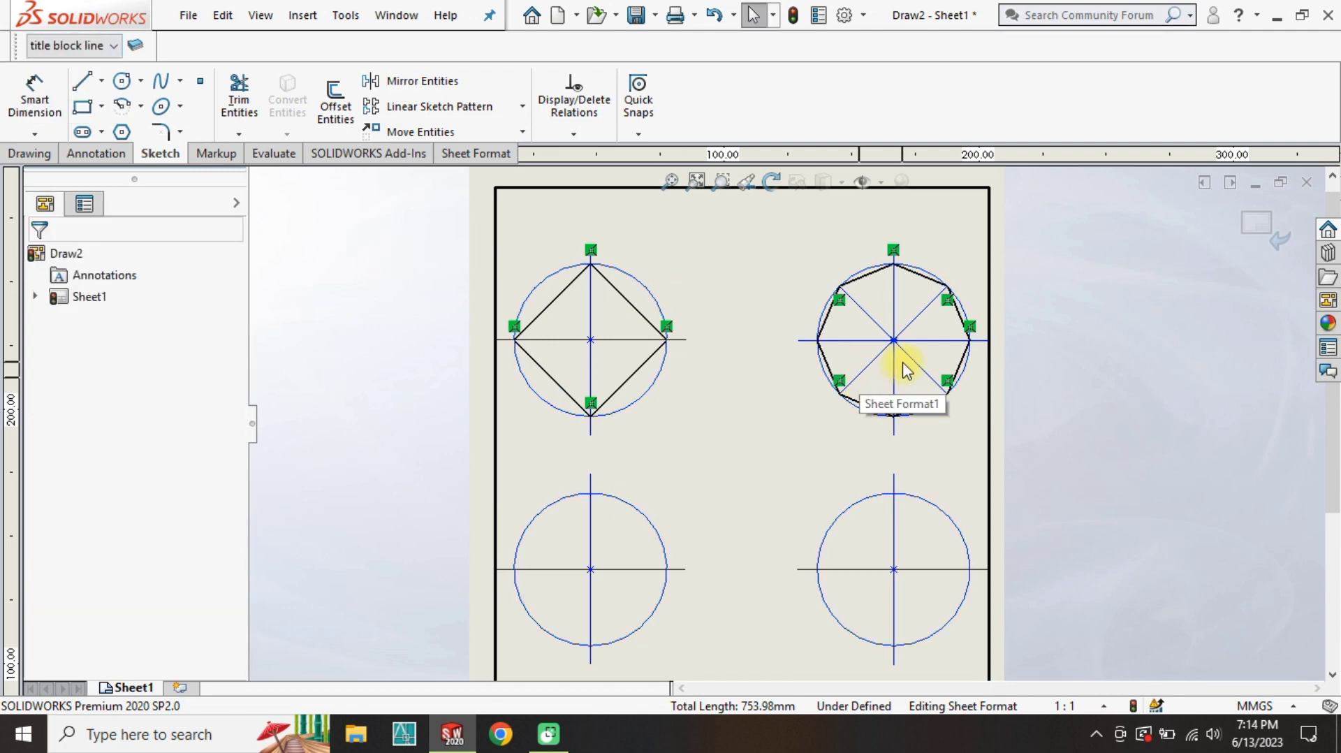
scroll(643, 398, down, 2)
scroll(721, 393, down, 1)
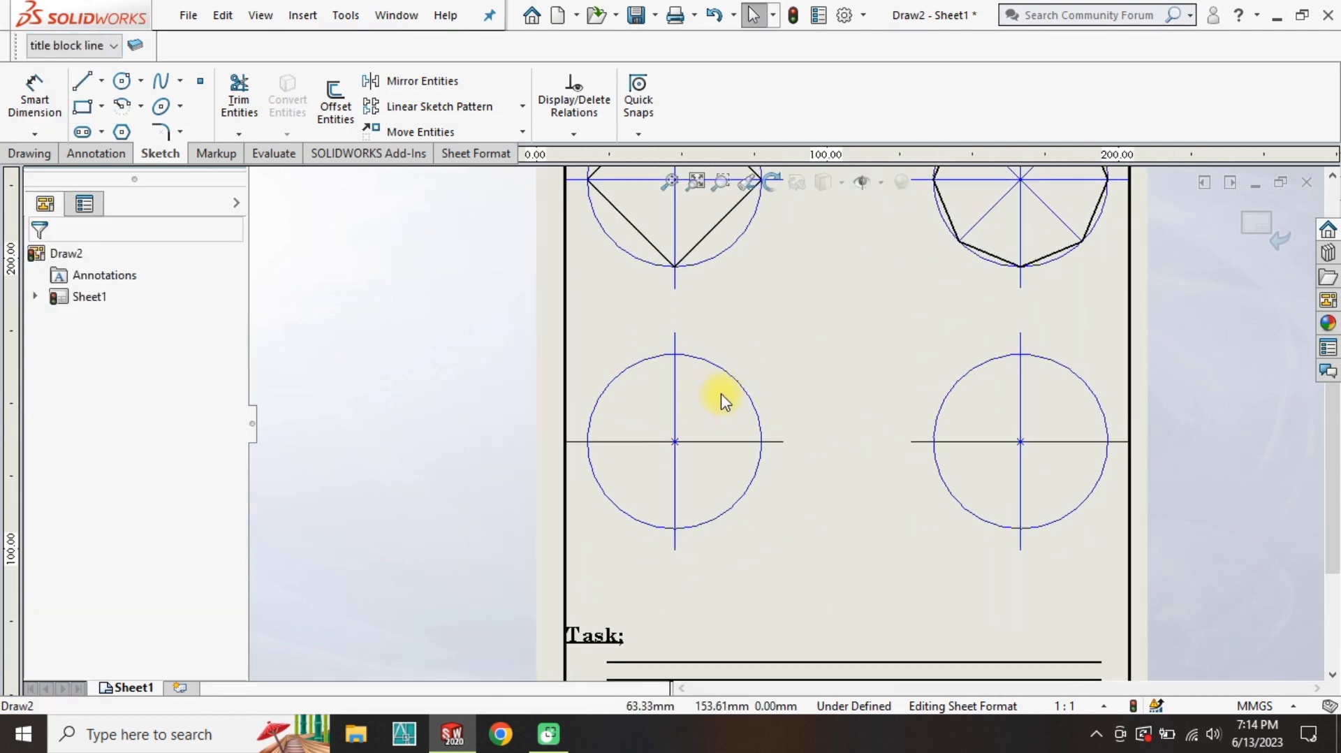
scroll(724, 397, down, 2)
scroll(724, 396, down, 1)
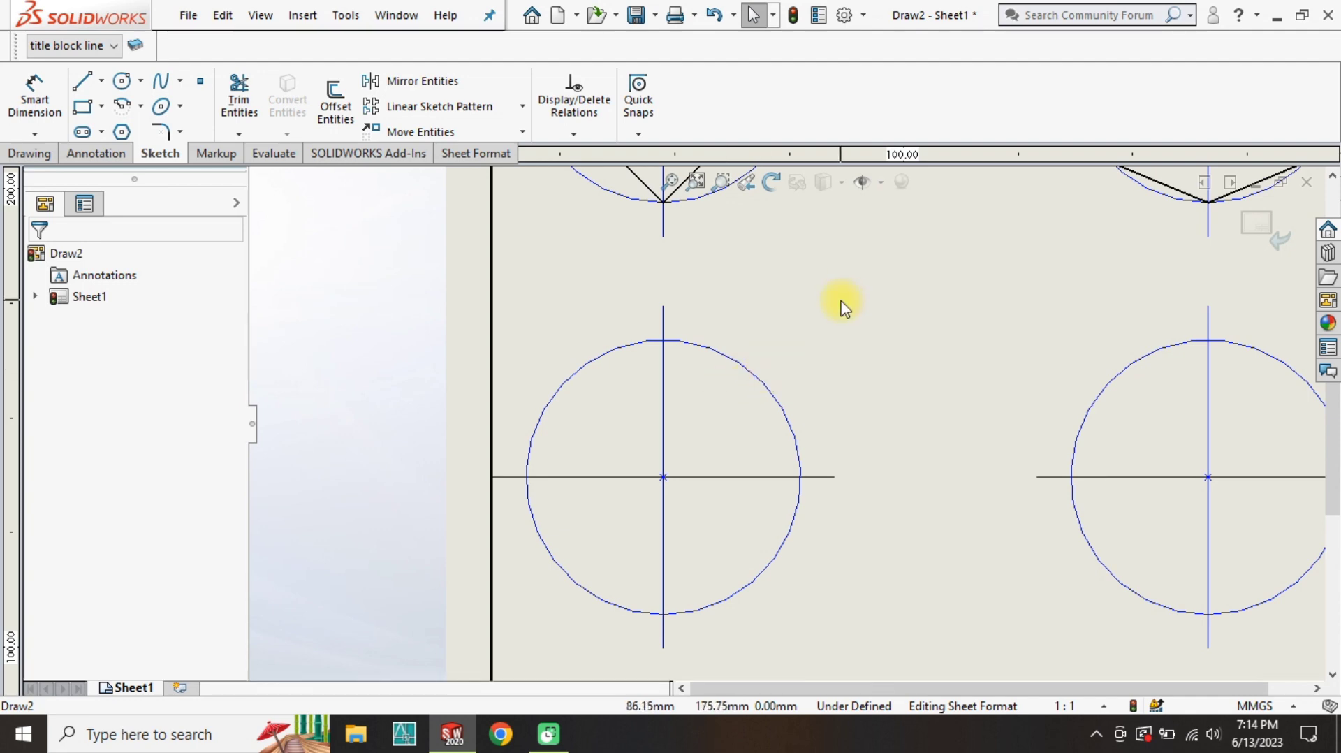
scroll(933, 334, up, 3)
Copy two octagon diagonals from the octagon centre to the bottom-left circle's centre.
scroll(952, 273, down, 2)
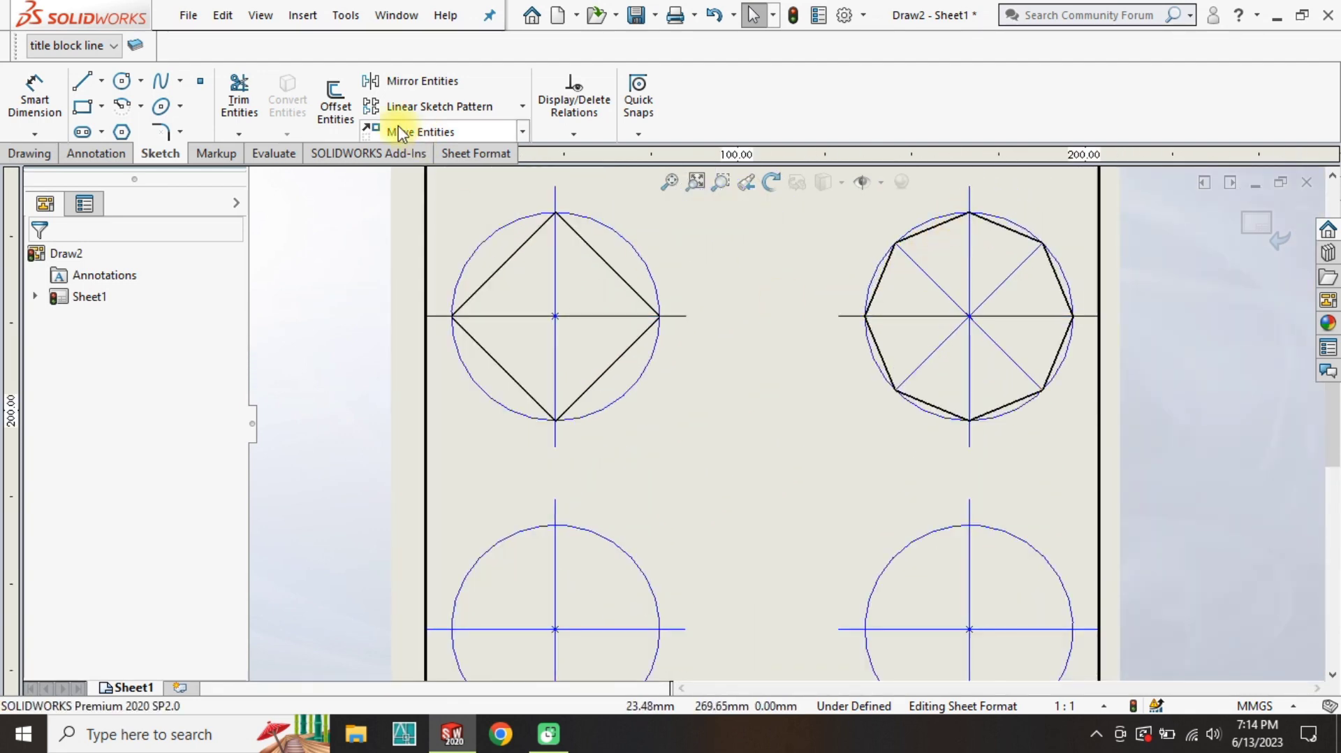
click(522, 132)
click(449, 180)
click(929, 277)
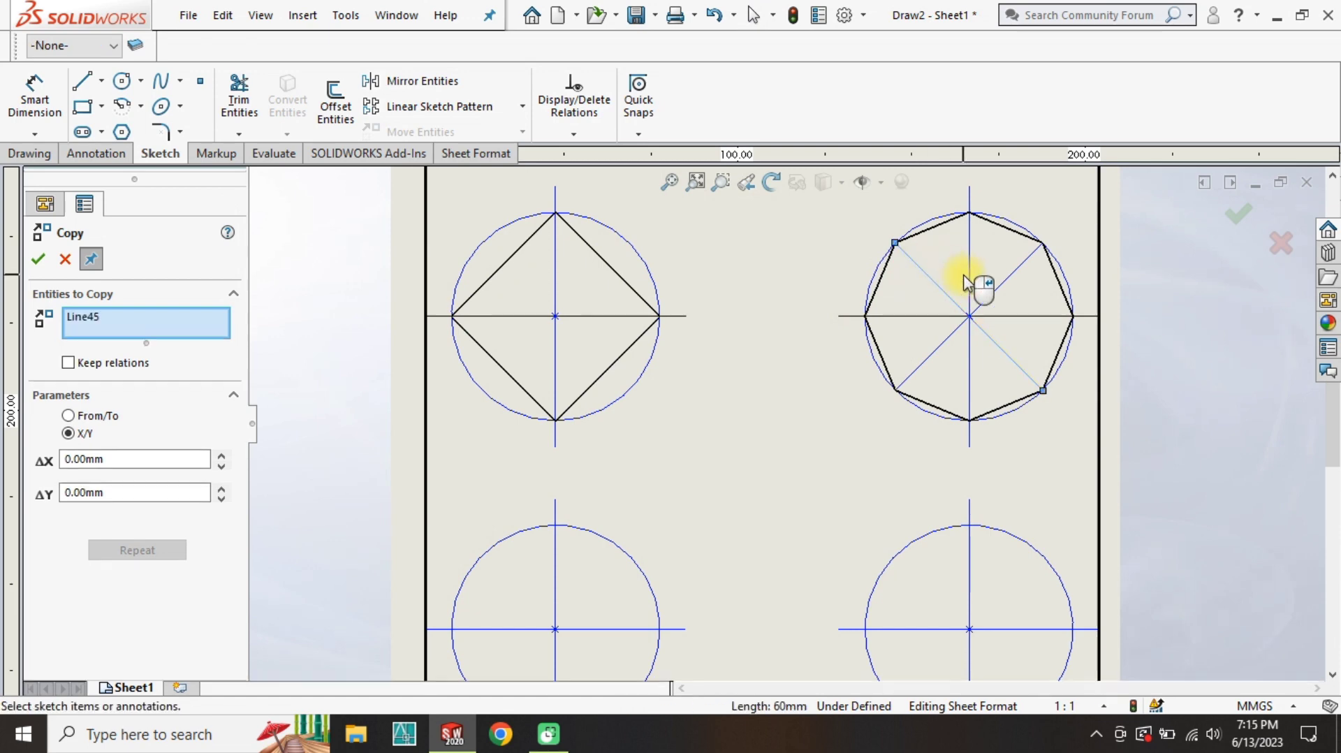
click(995, 291)
click(67, 431)
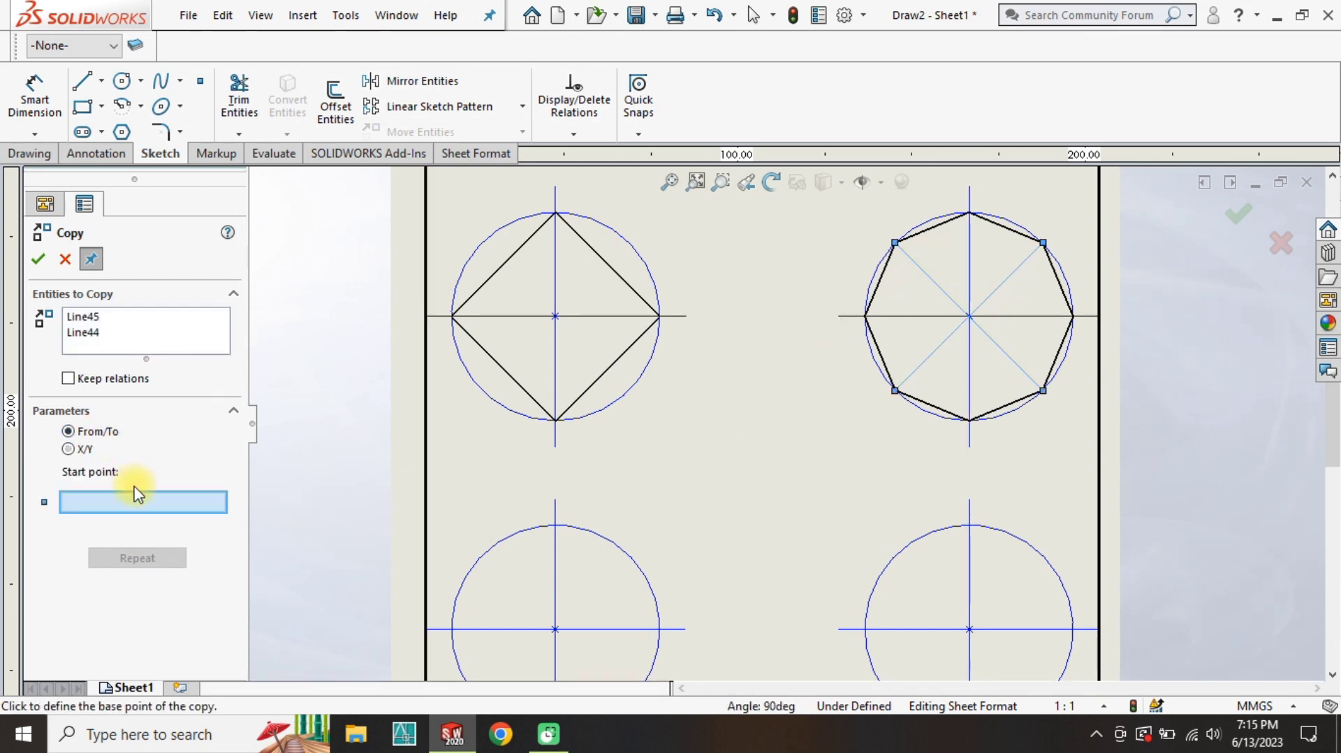
click(969, 317)
click(555, 629)
ctrl+middle_drag(599, 584, 838, 434)
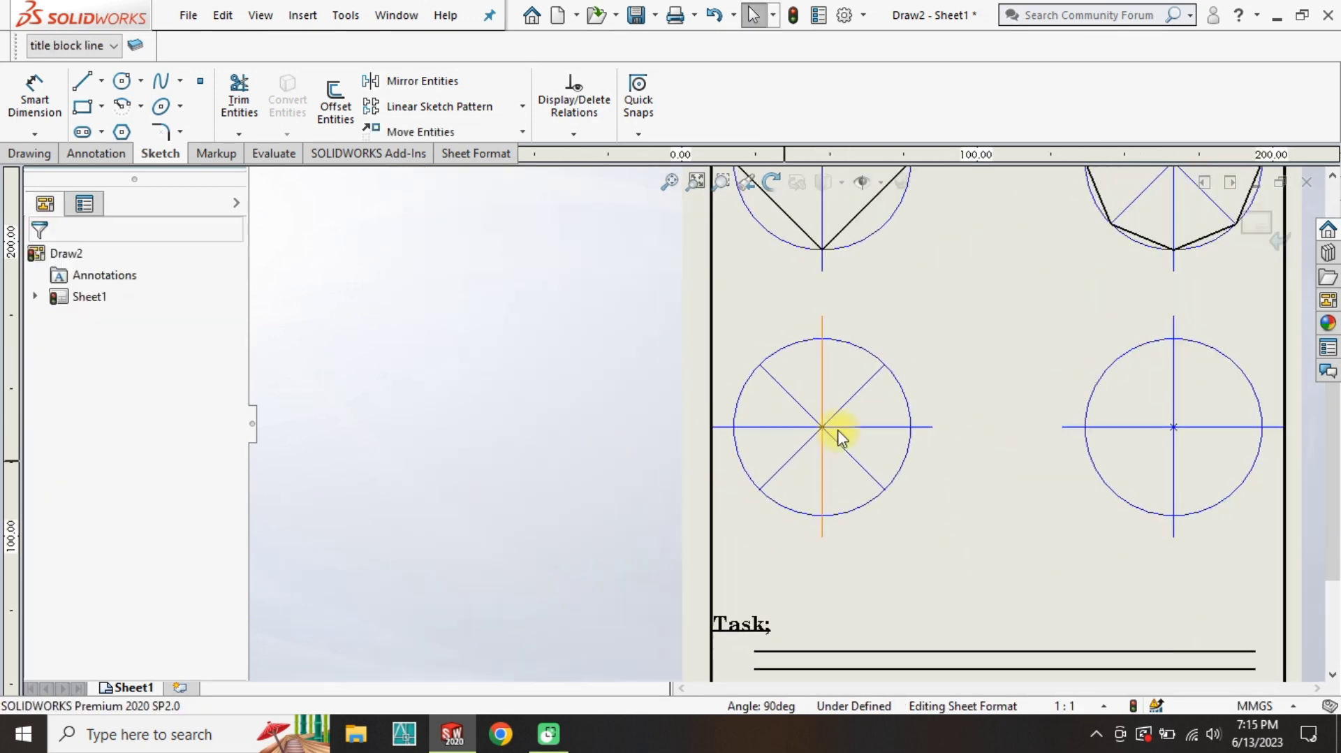
scroll(873, 388, down, 2)
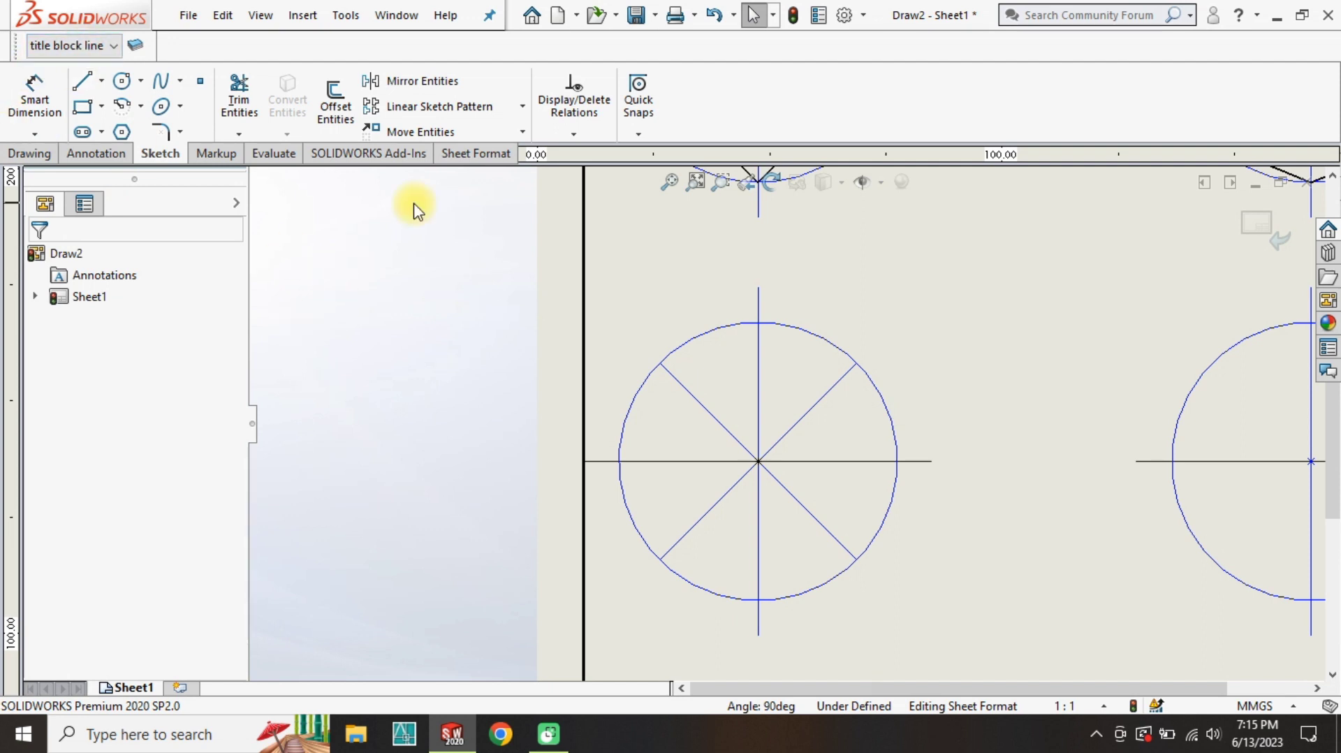
Begin an angle dimension between the horizontal centerline and the upper-right diagonal.
click(34, 97)
click(804, 415)
click(837, 462)
Dimension both copied diagonals to 60° from the horizontal centerline, then delete the dimensions.
click(829, 428)
text(60)
key(Return)
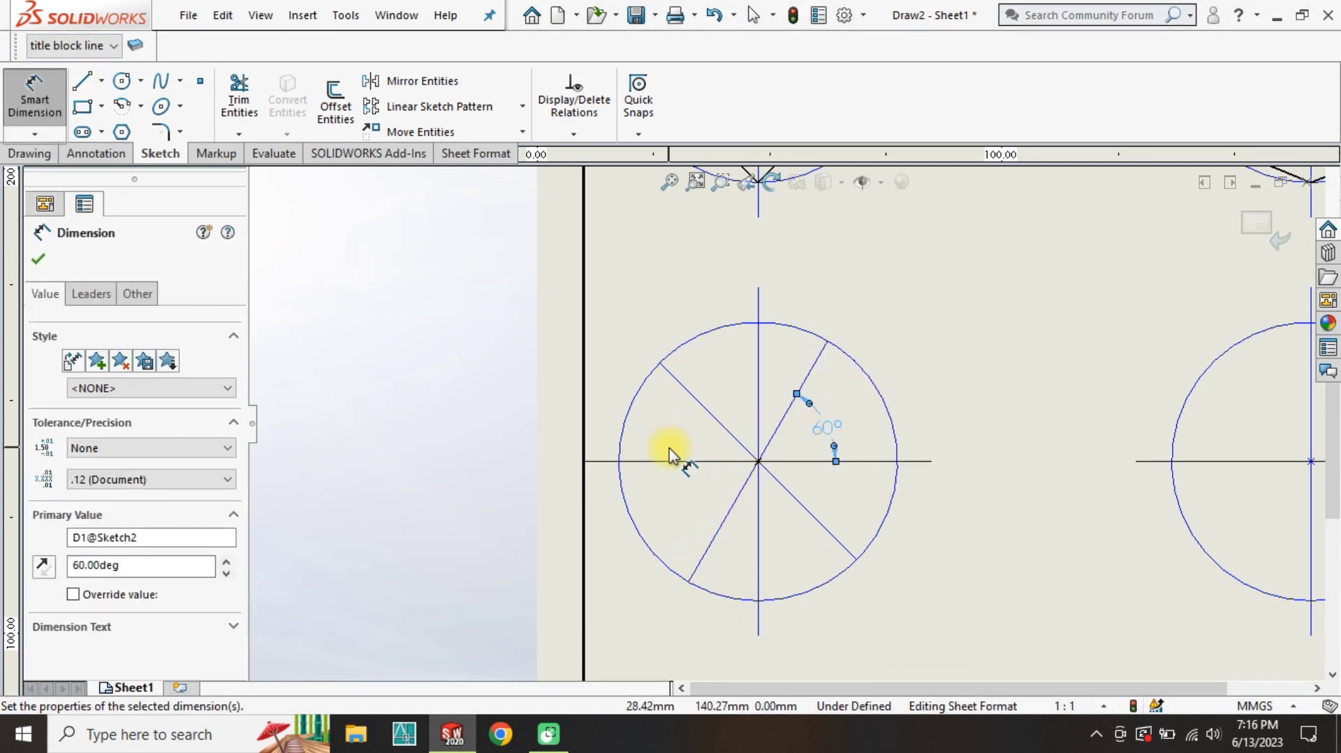
click(670, 461)
click(713, 539)
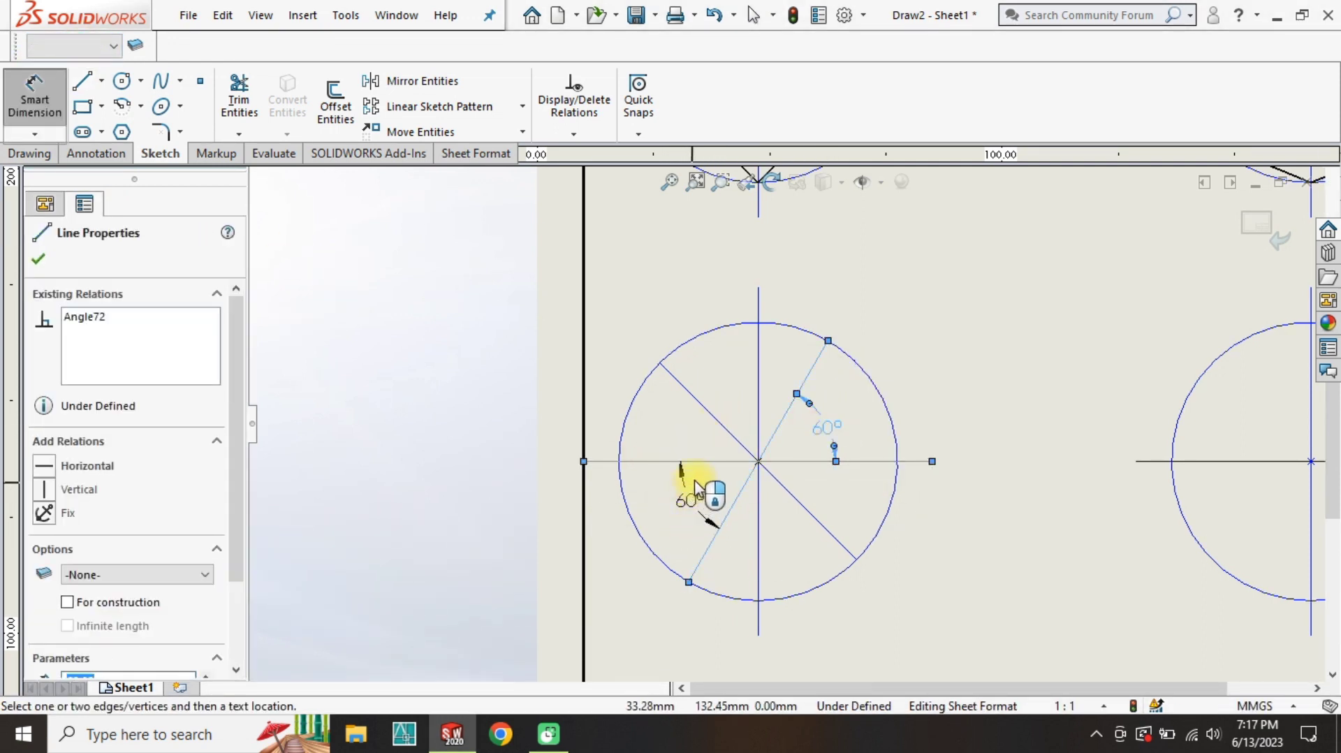
key(Escape)
click(674, 461)
click(704, 407)
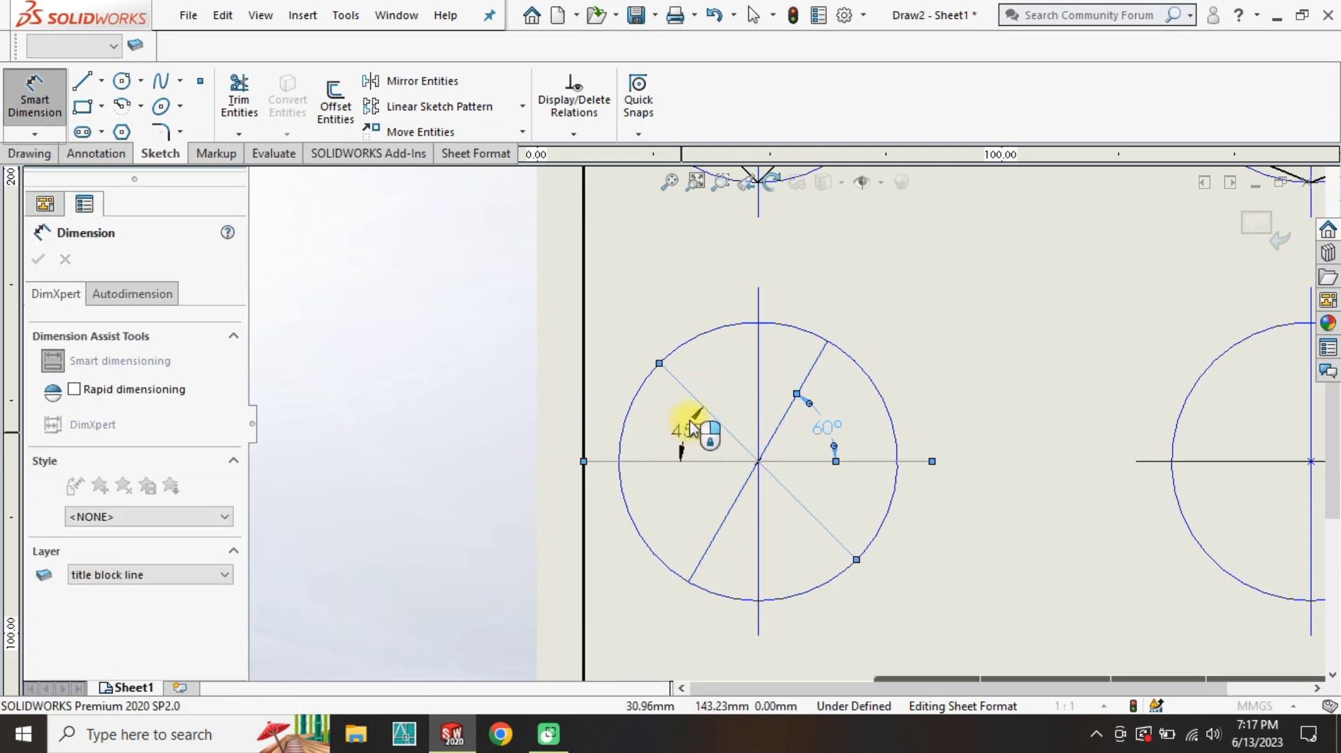
click(691, 428)
text(60)
key(Return)
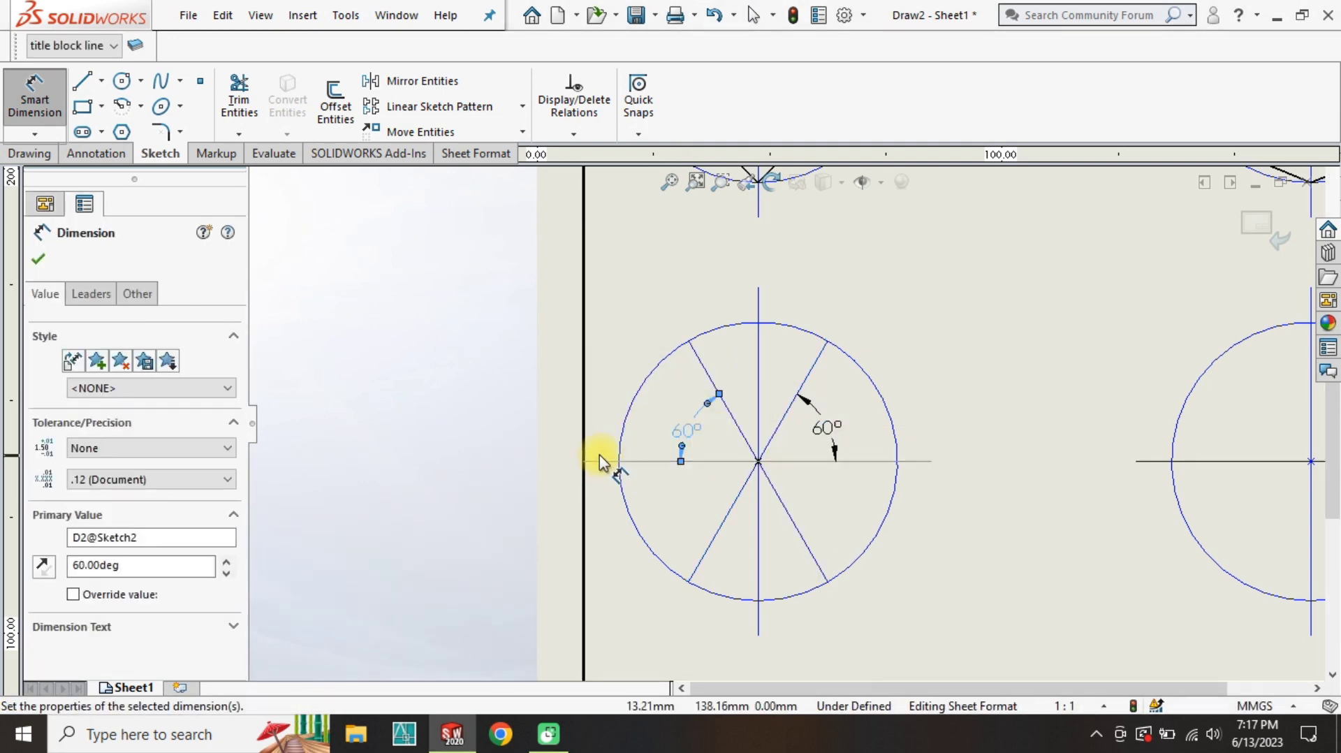
key(Escape)
key(Delete)
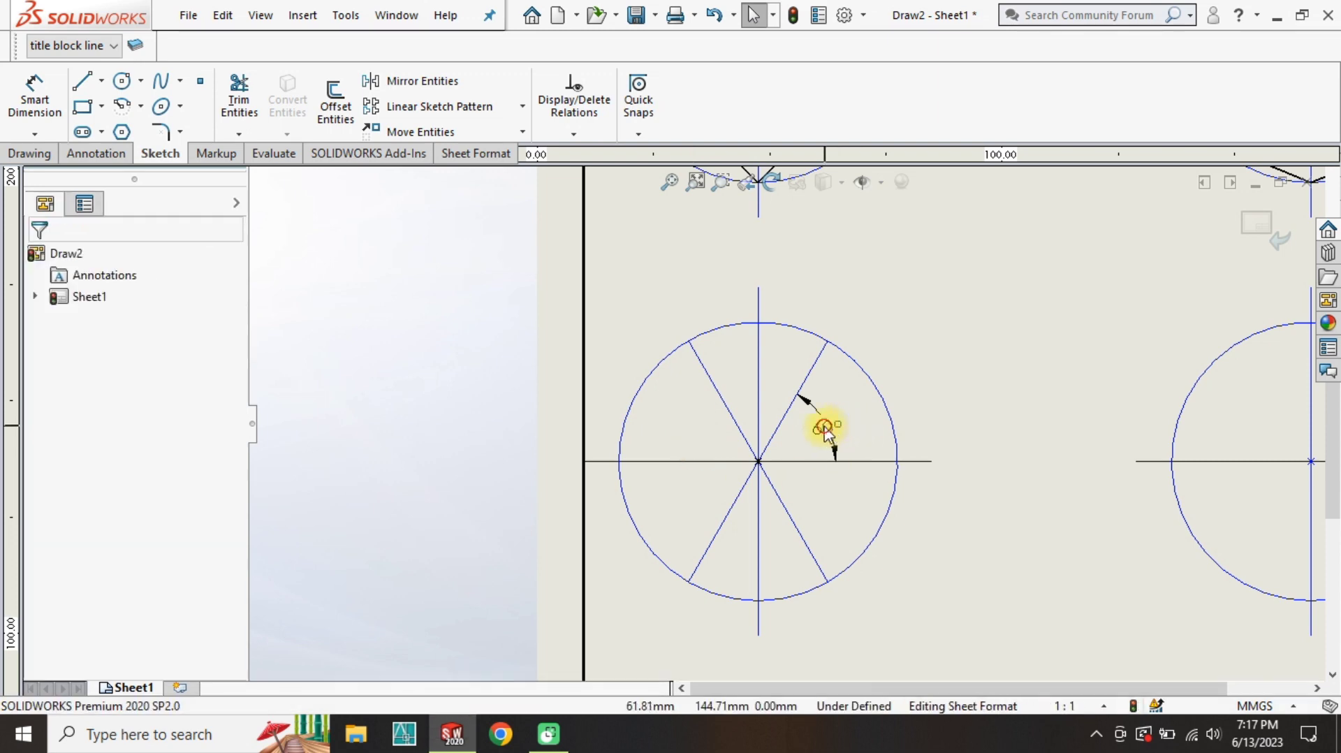
Draw a hexagon joining the diagonal ends and the circle's left and right points.
key(l)
click(689, 341)
click(828, 341)
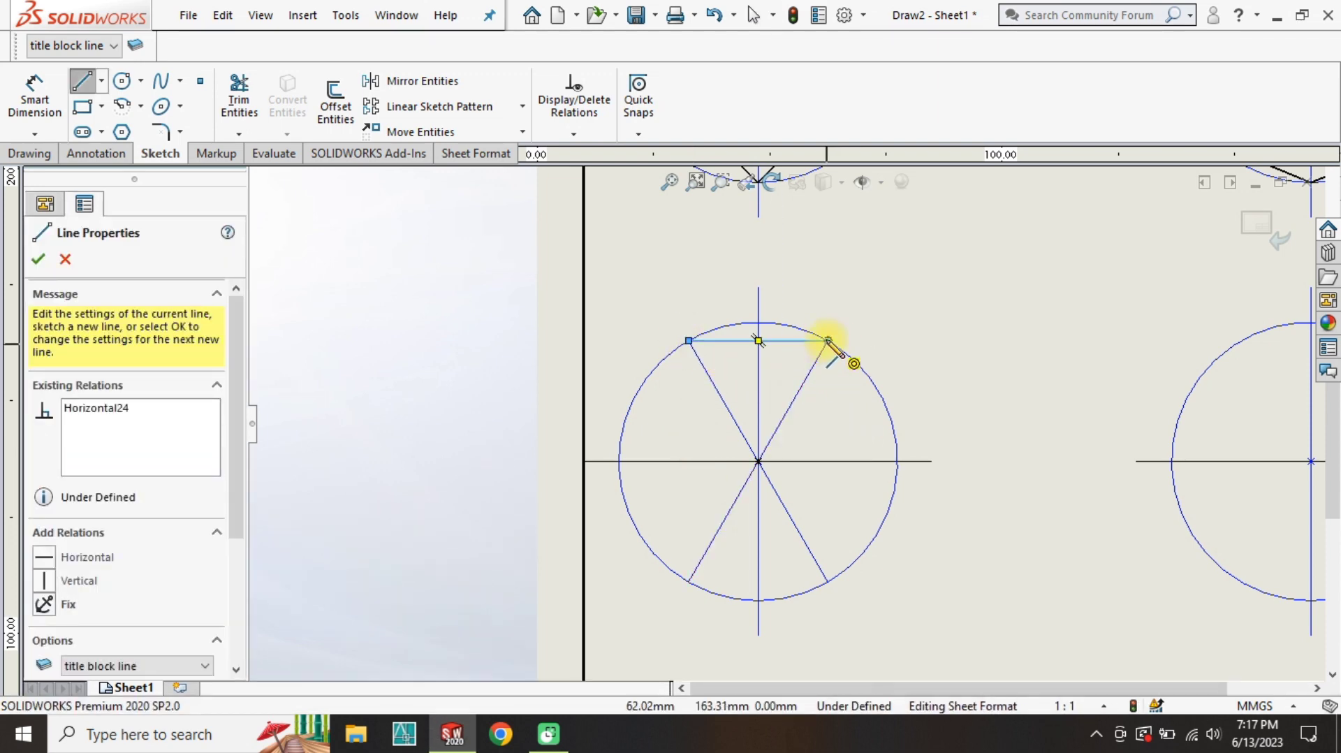
click(898, 462)
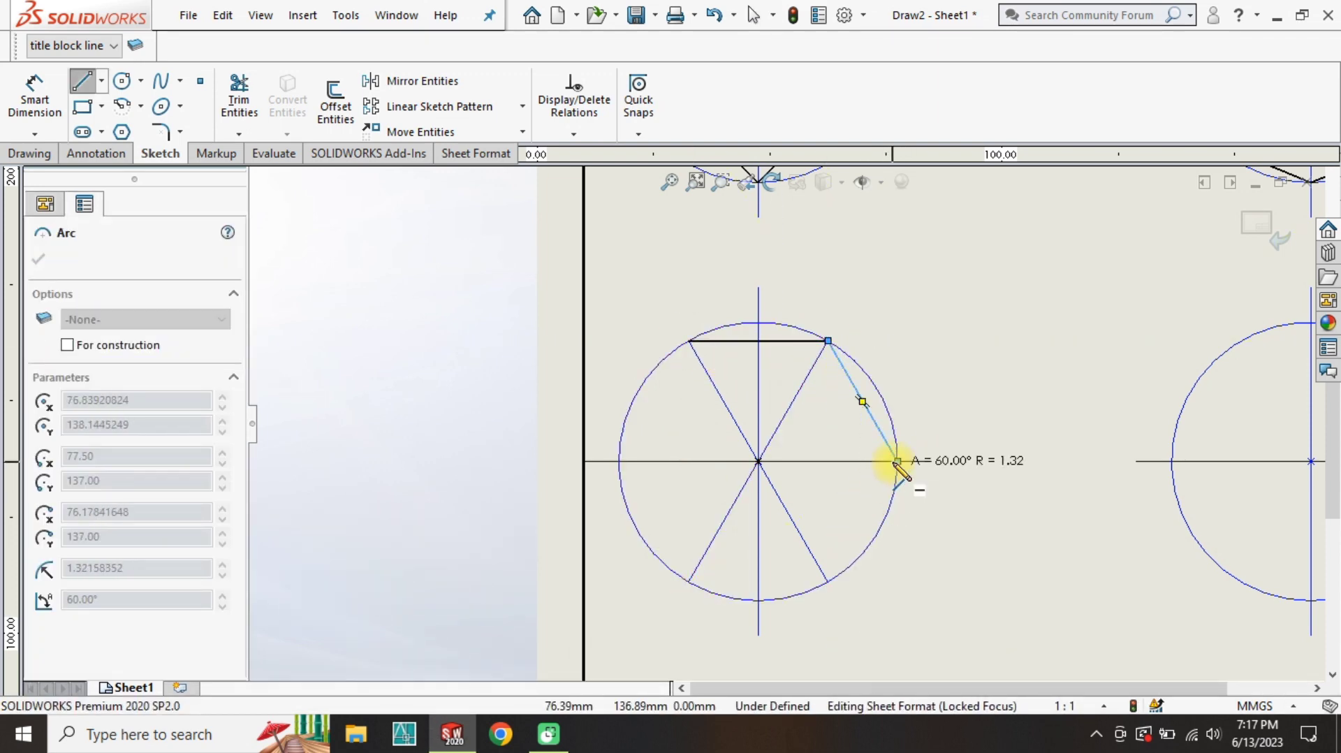
key(Escape)
key(l)
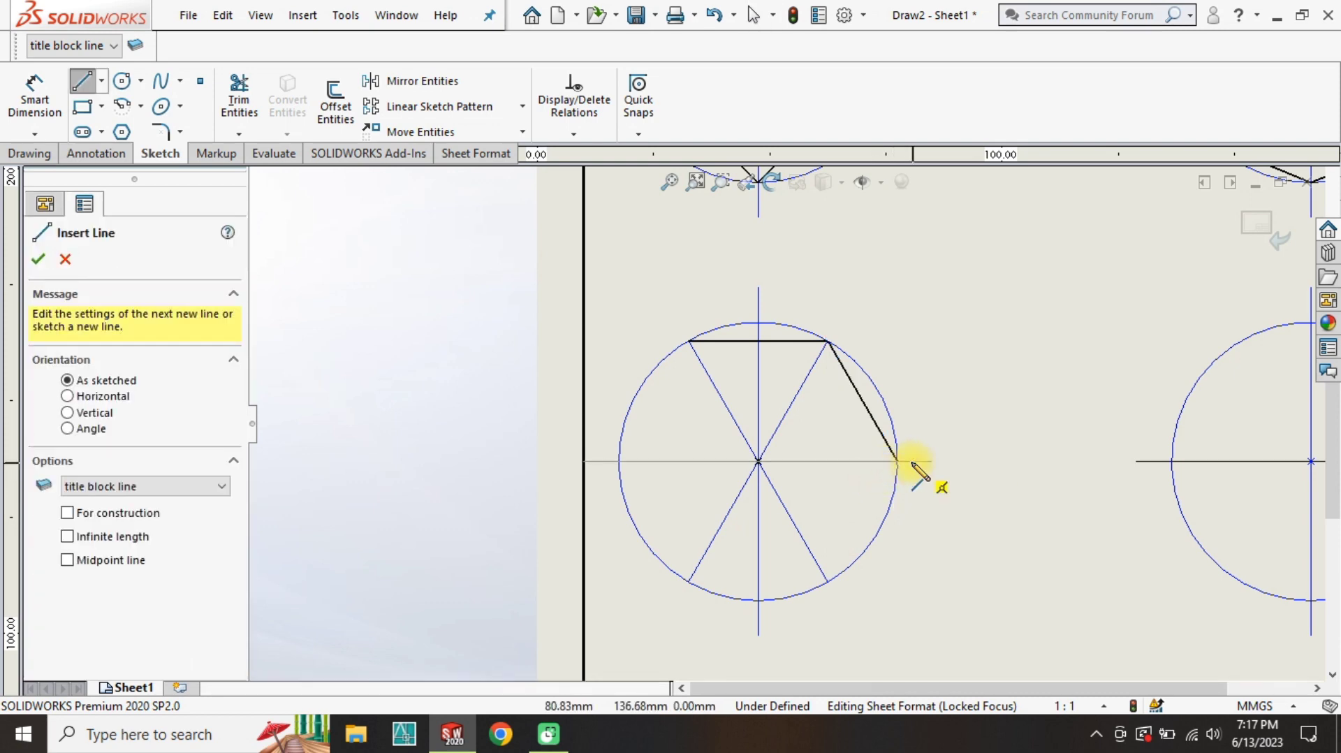
click(897, 462)
click(828, 581)
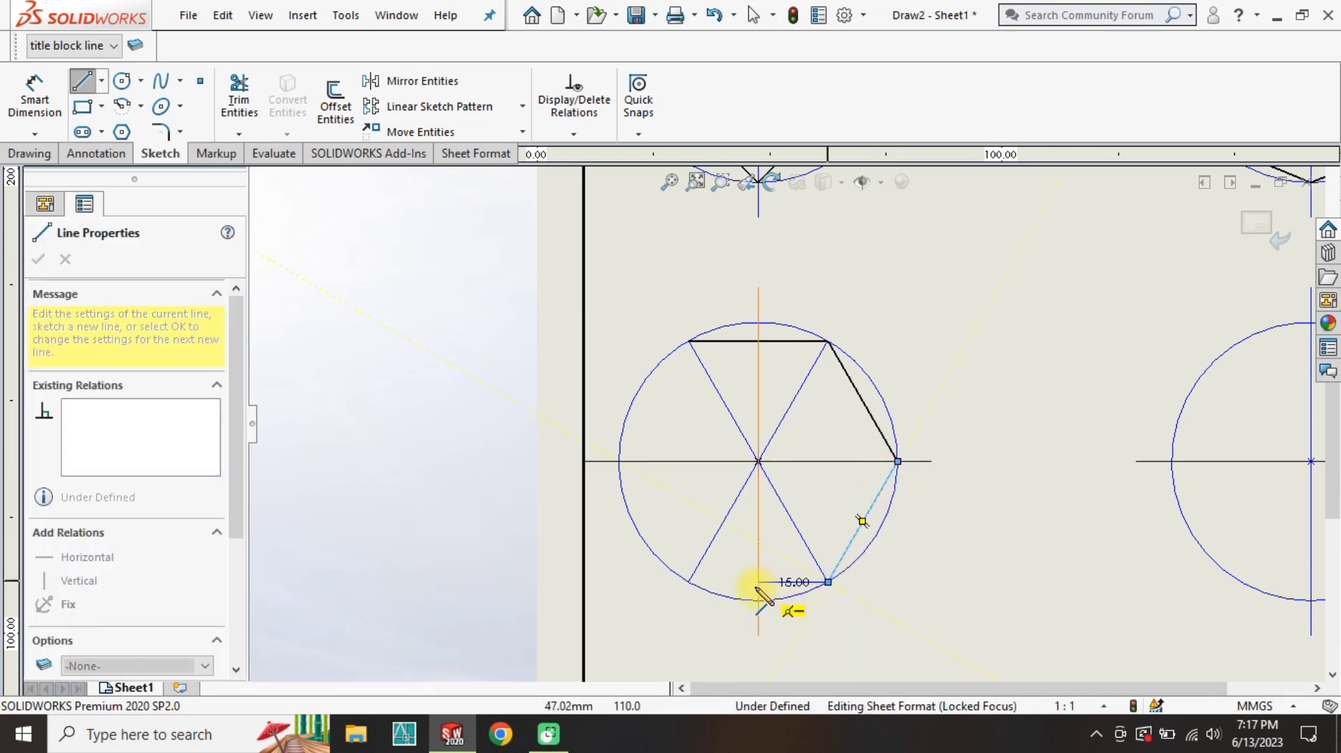
click(688, 581)
click(619, 461)
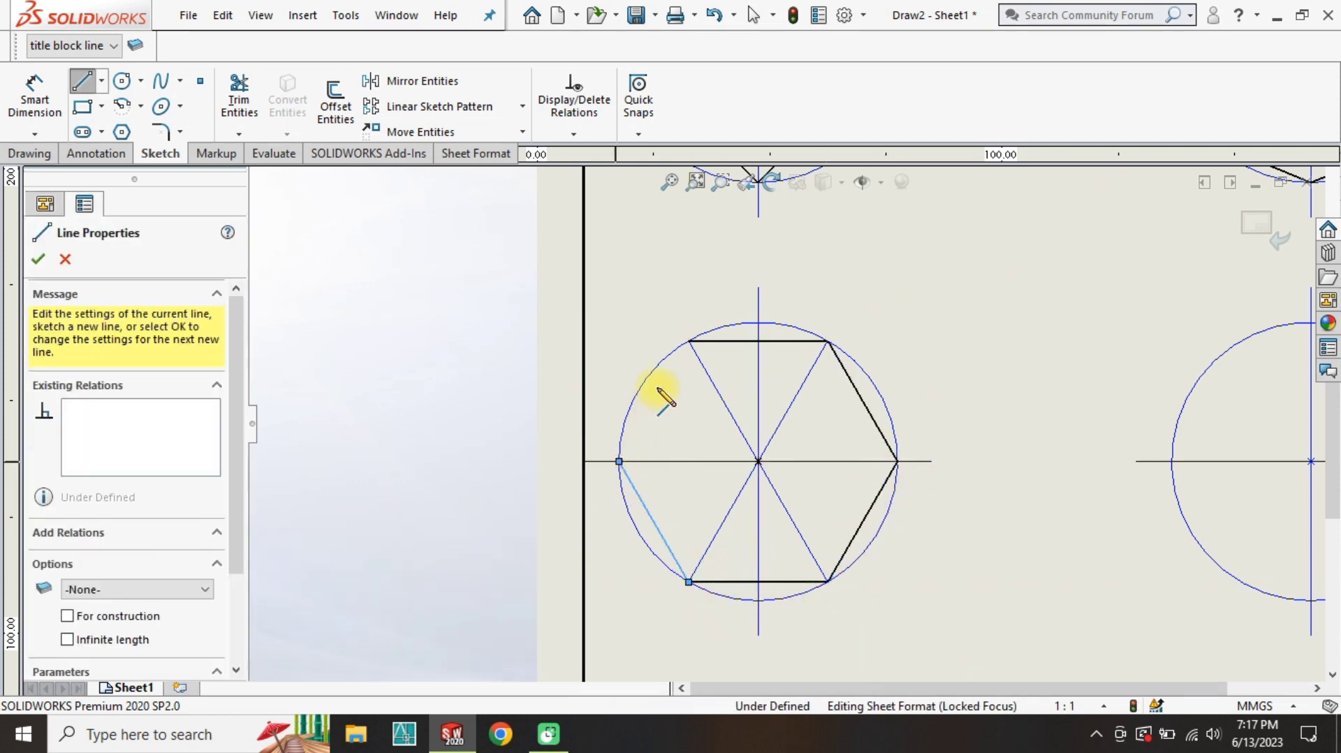
click(689, 341)
key(Escape)
scroll(667, 468, up, 3)
Start a centre-point arc on the lower-right circle's left point, then cancel it.
scroll(763, 479, down, 2)
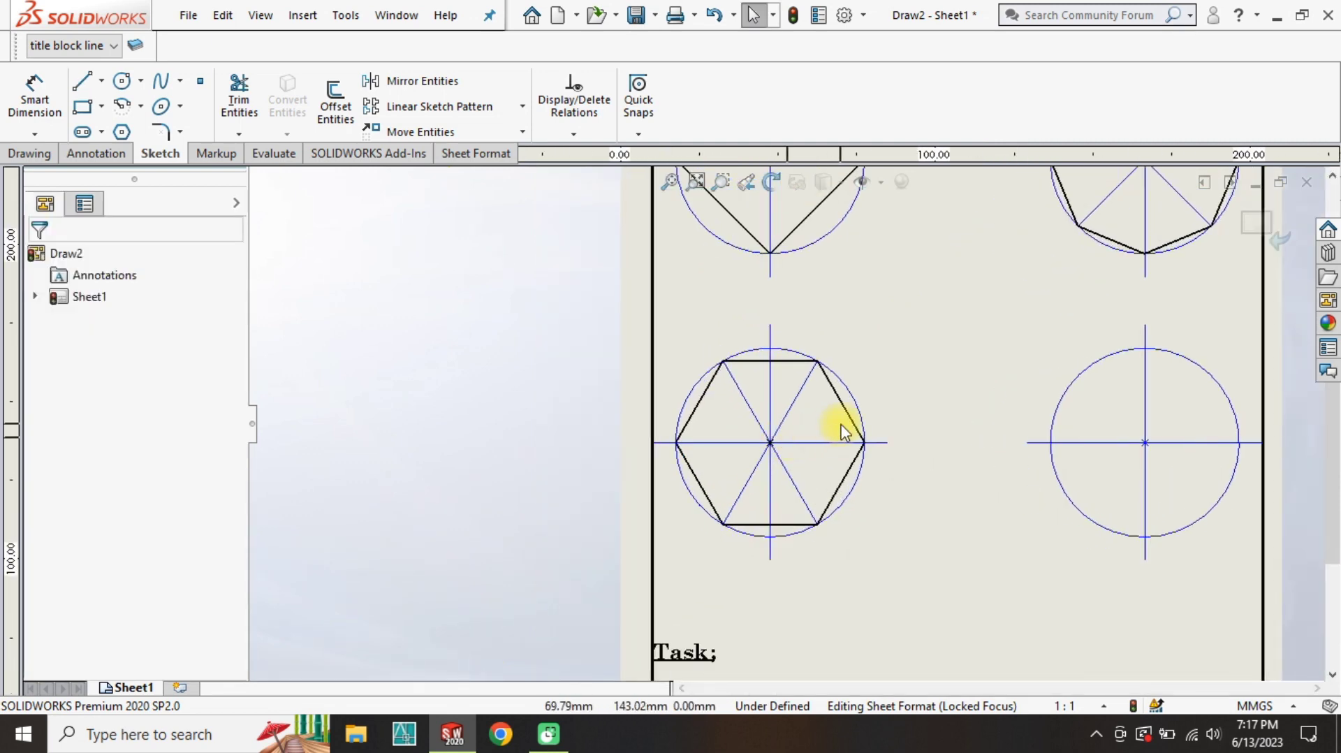
scroll(847, 428, down, 2)
scroll(1013, 442, down, 1)
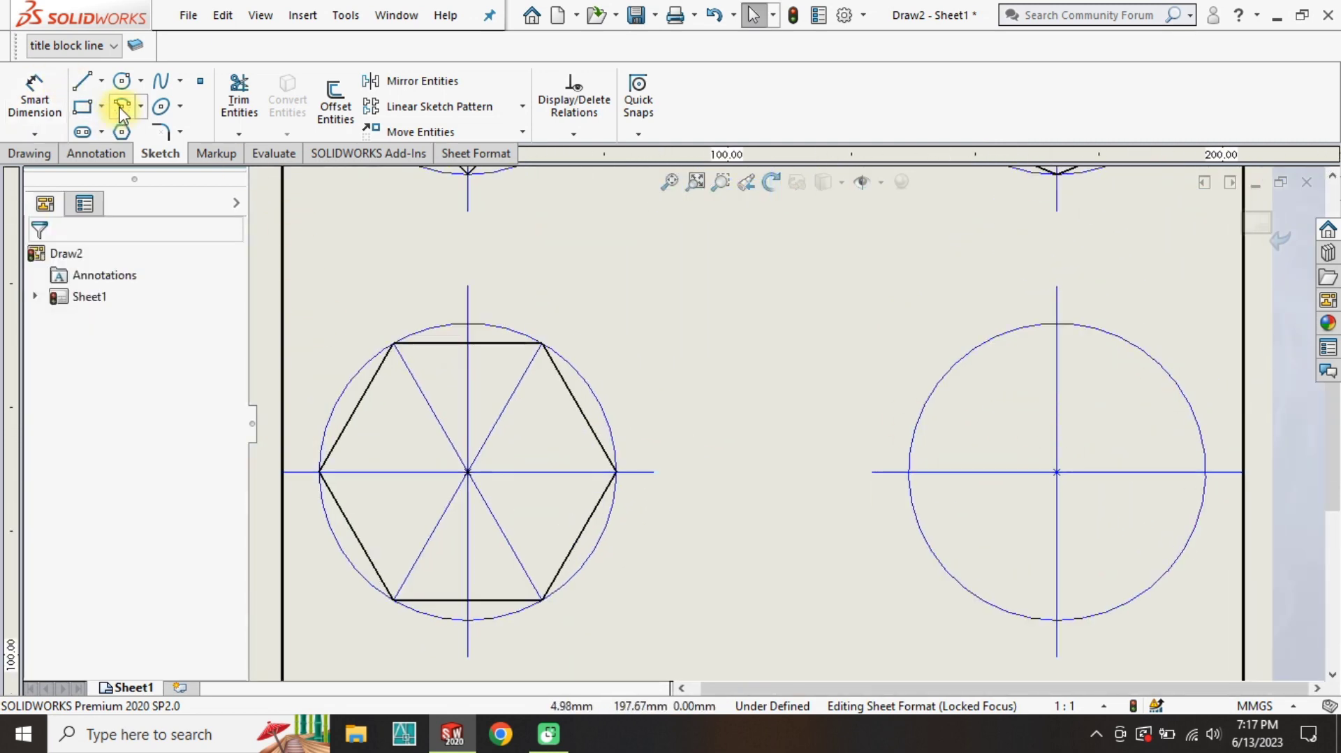
click(123, 112)
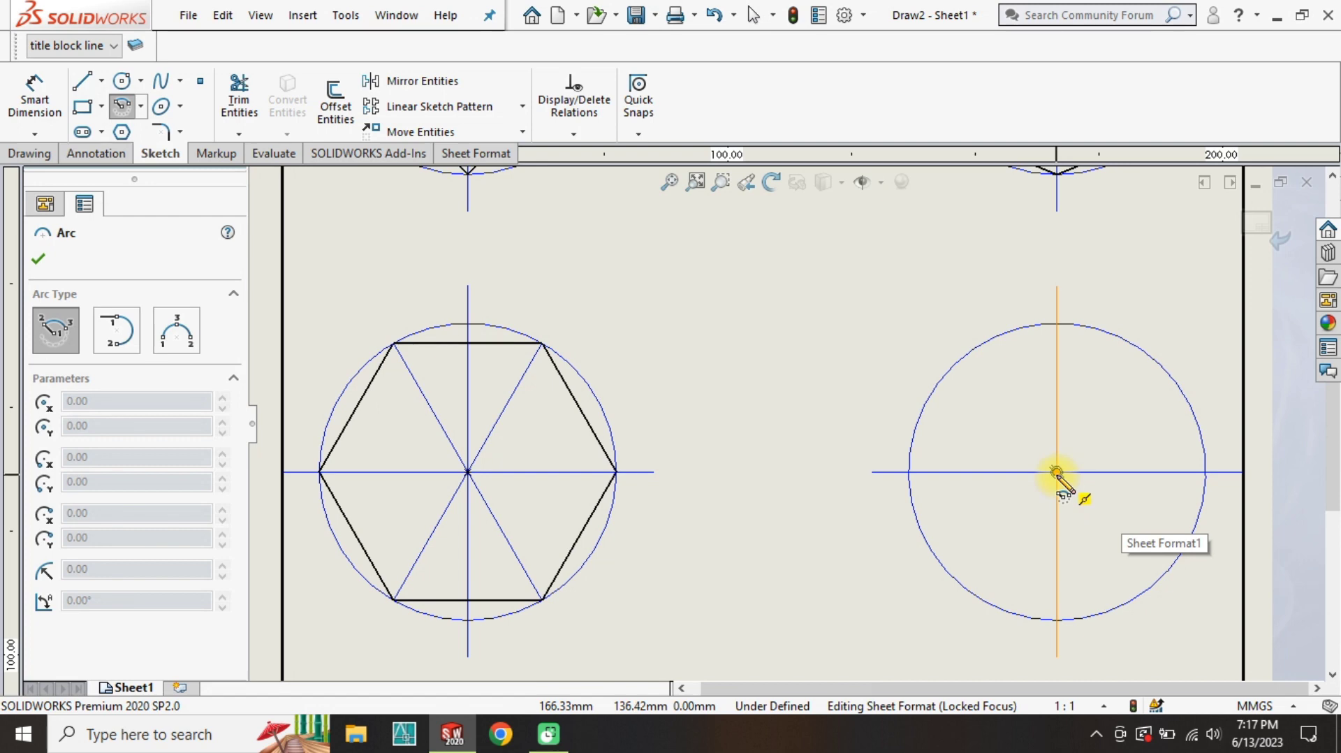
click(909, 472)
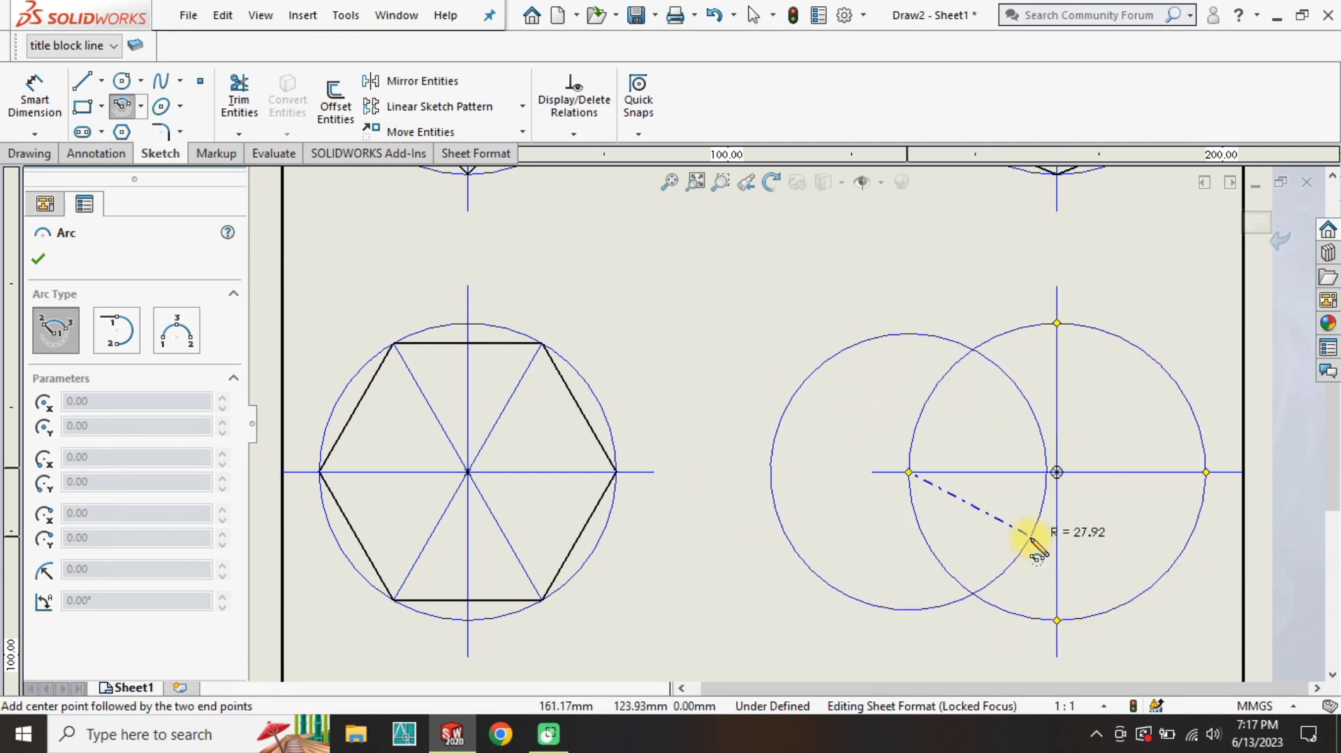
click(1057, 472)
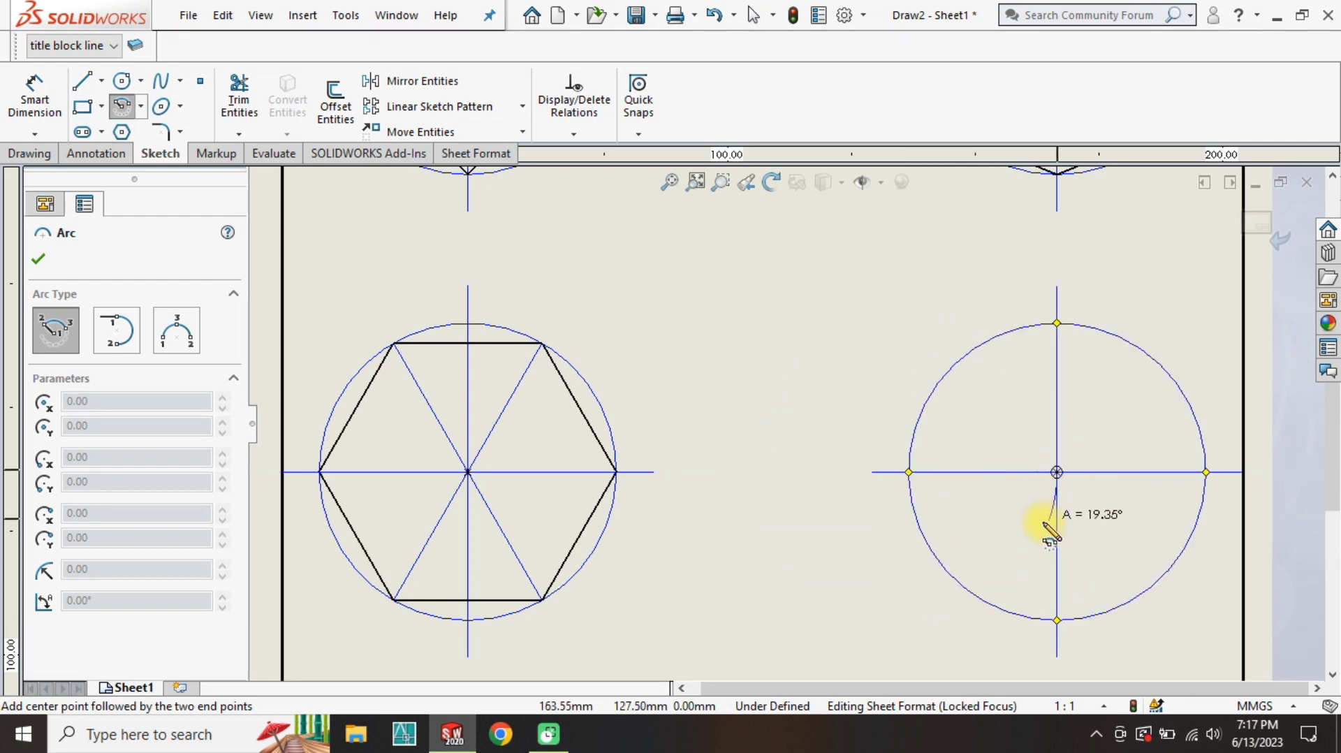
key(Escape)
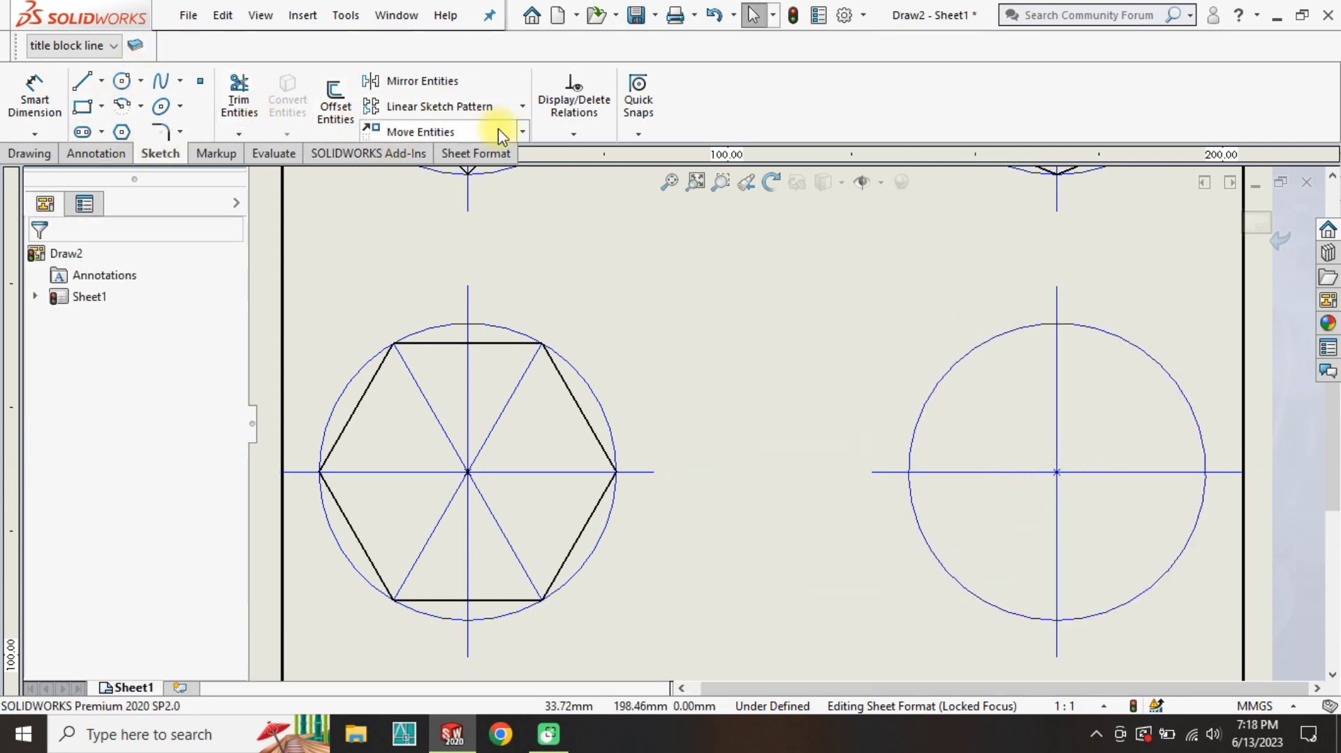
Copy the lower-right circle so copies are centred on its left and right points.
click(522, 131)
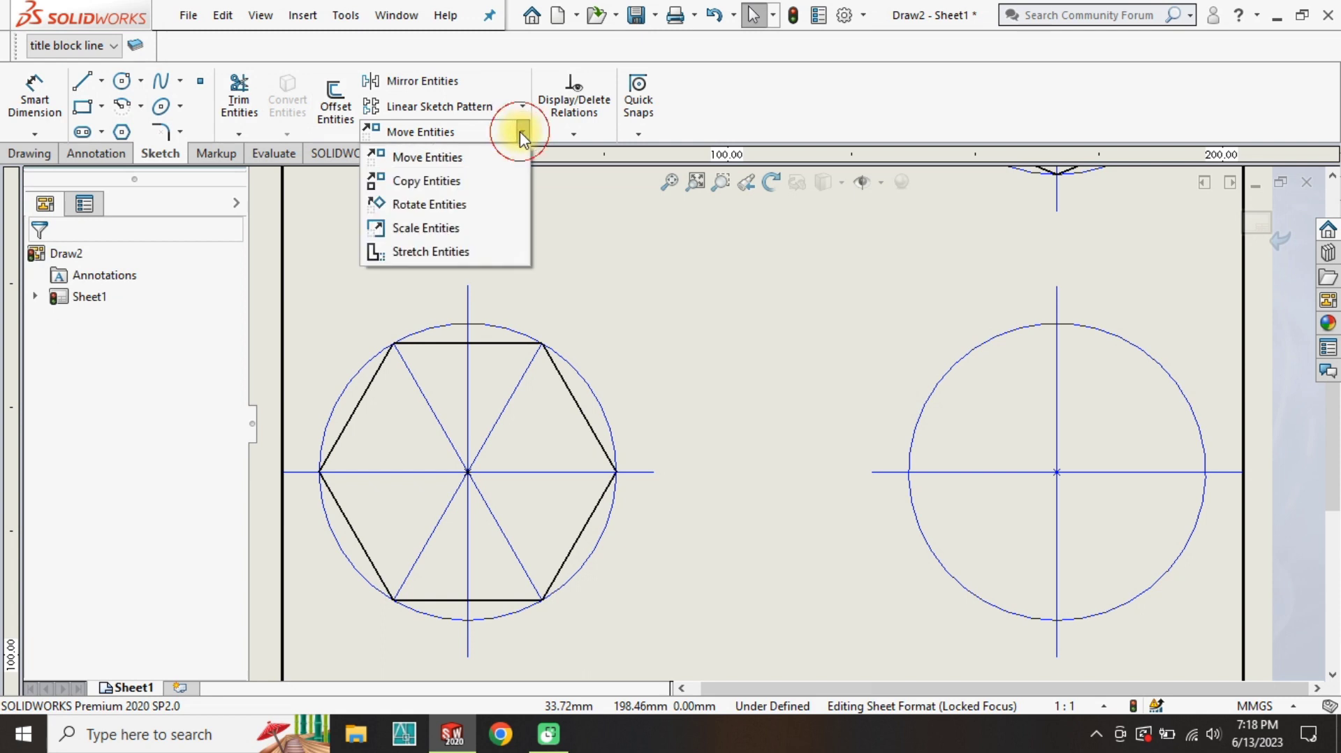
click(428, 182)
click(999, 337)
click(114, 487)
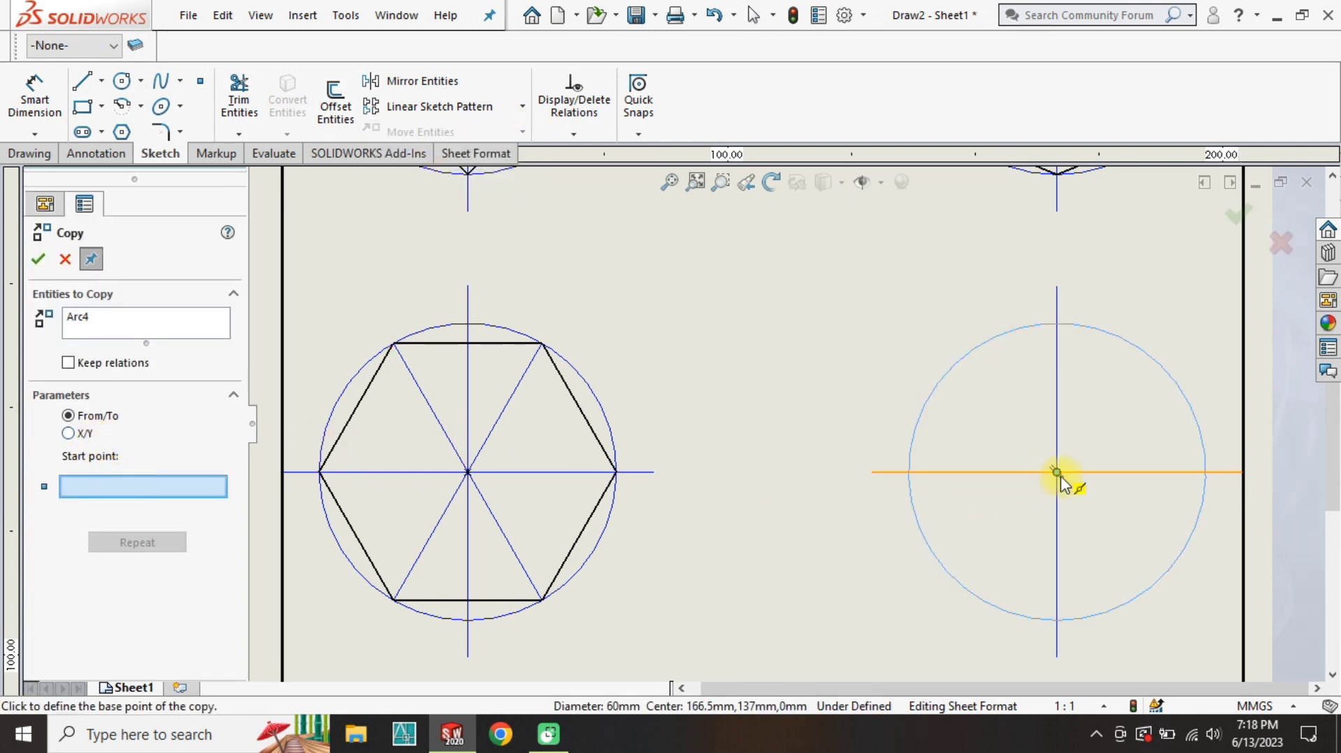
click(1057, 473)
click(908, 473)
click(1209, 473)
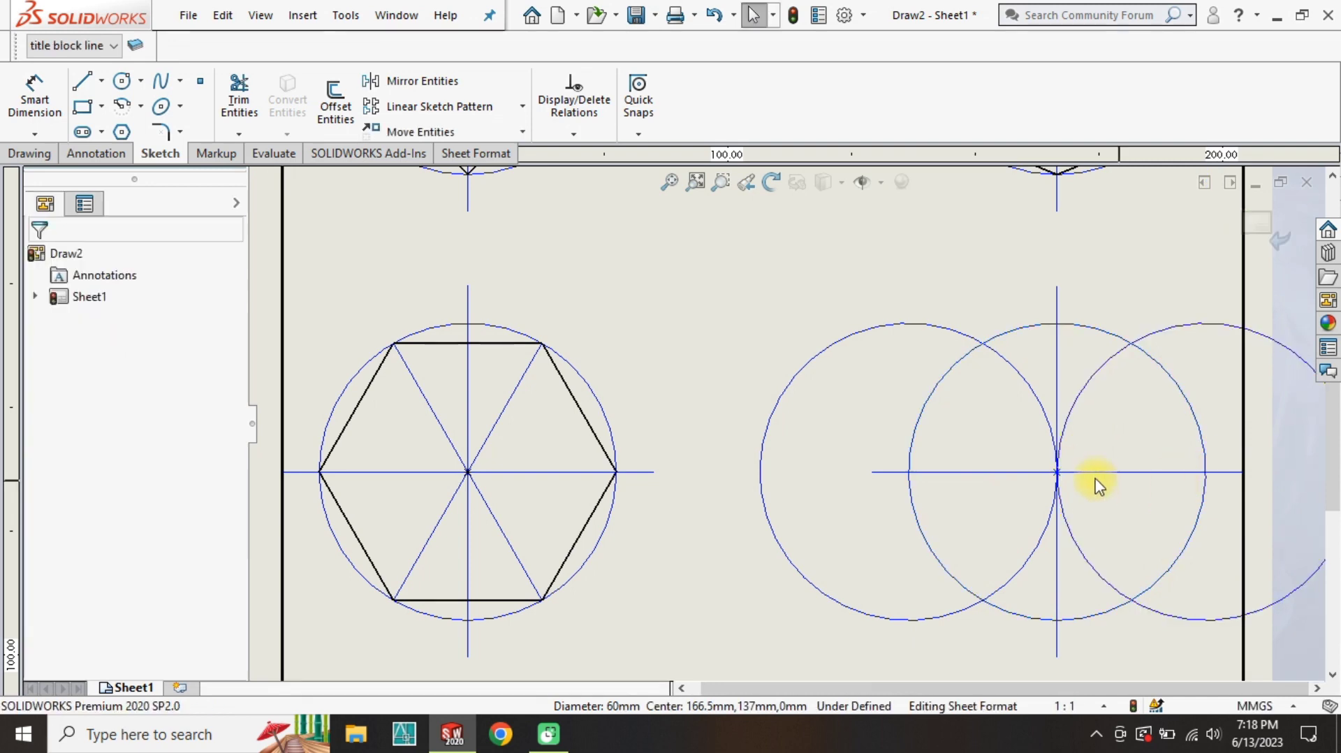
Trim the copied circles down to the two arcs through the main circle's centre.
key(t)
mouse_move(650, 283)
mouse_down()
mouse_move(1069, 305)
mouse_move(1152, 359)
mouse_up()
key(Escape)
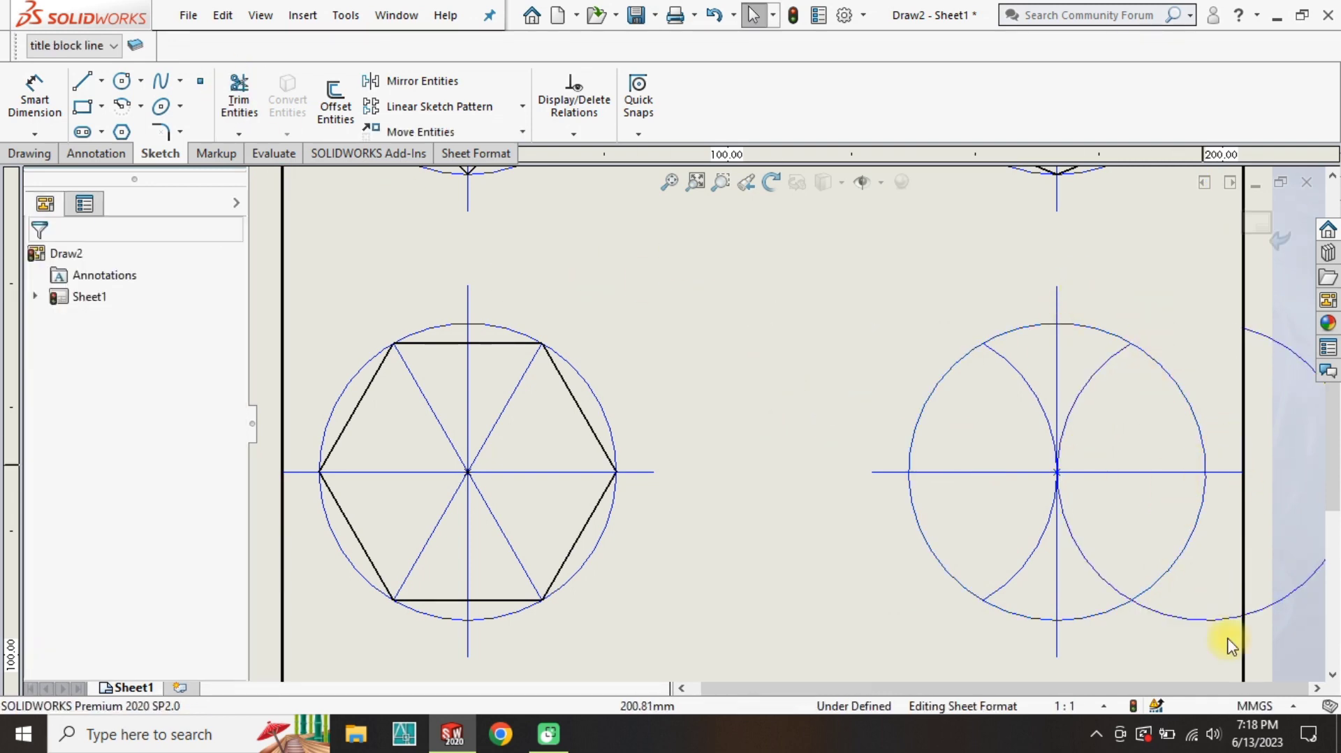
key(t)
drag(1212, 577, 1288, 599)
key(Escape)
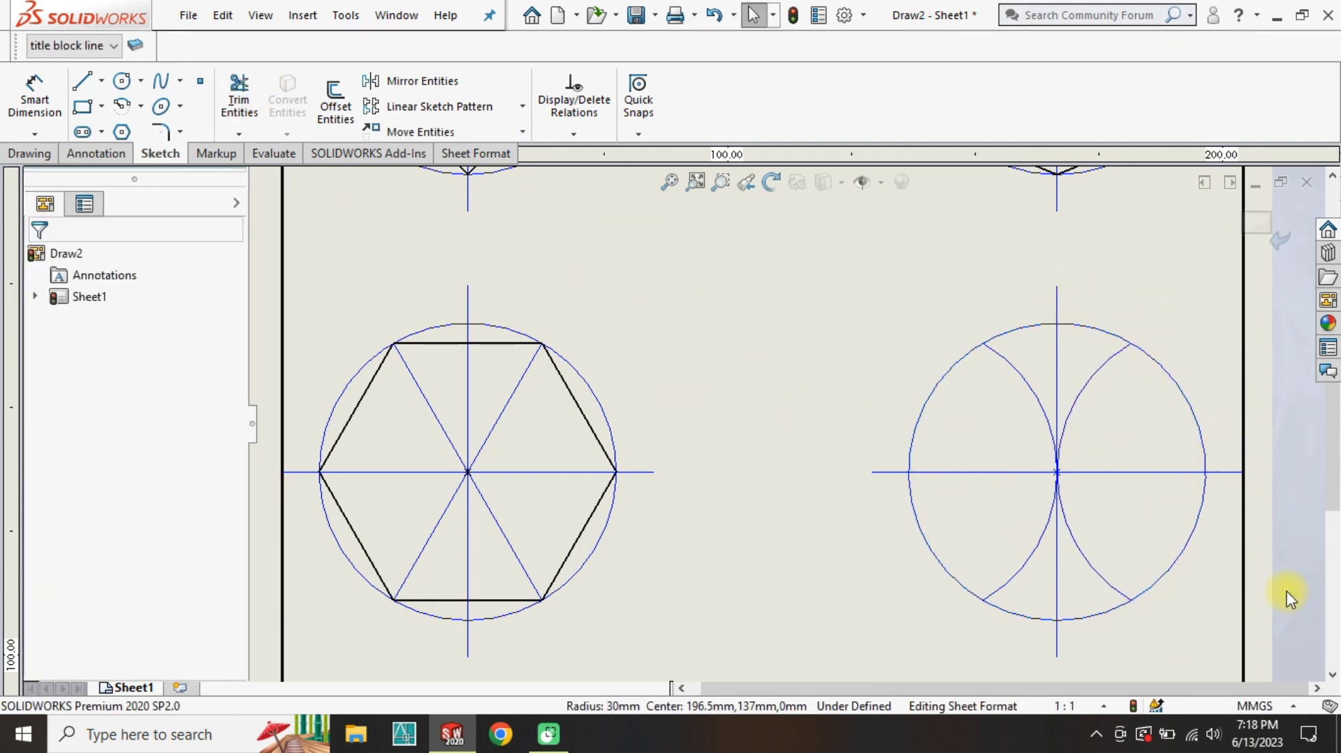
Draw the six hexagon edges through the arc intersections and the circle's side points.
scroll(1053, 447, up, 2)
click(82, 80)
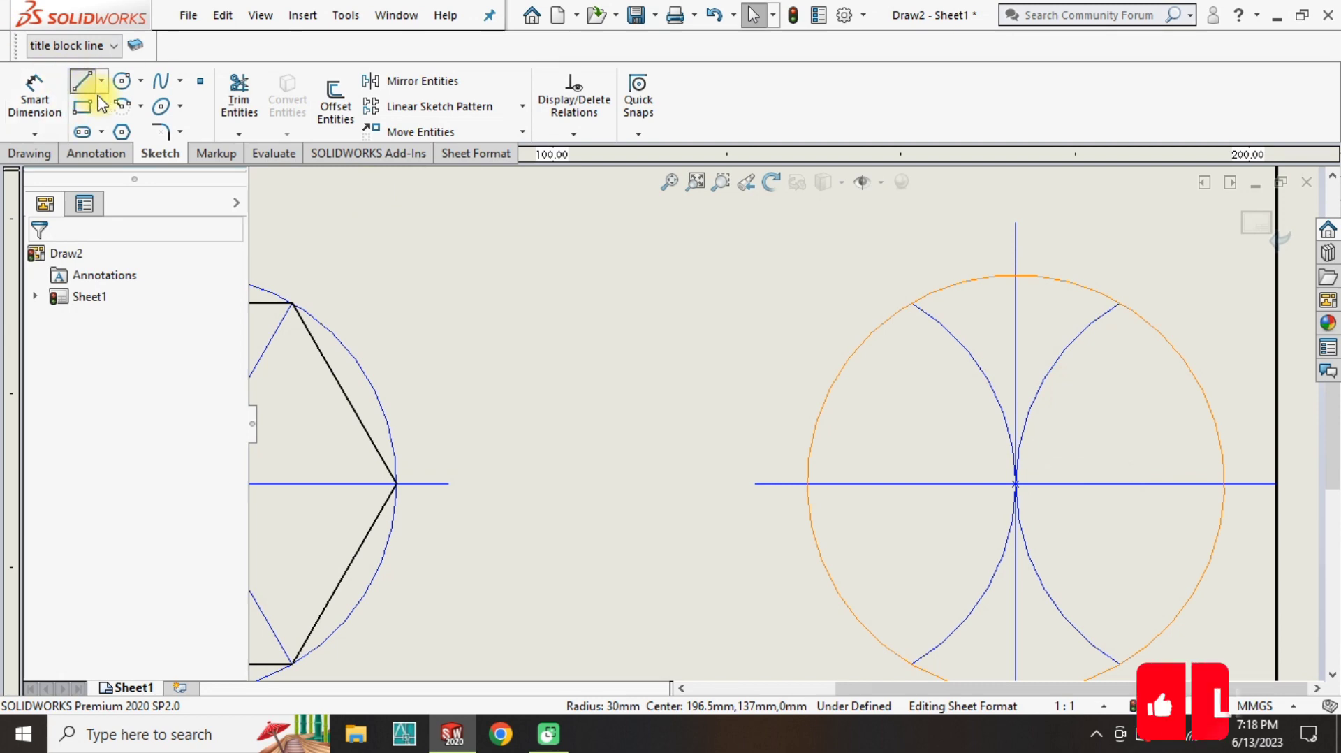
click(911, 303)
click(1120, 303)
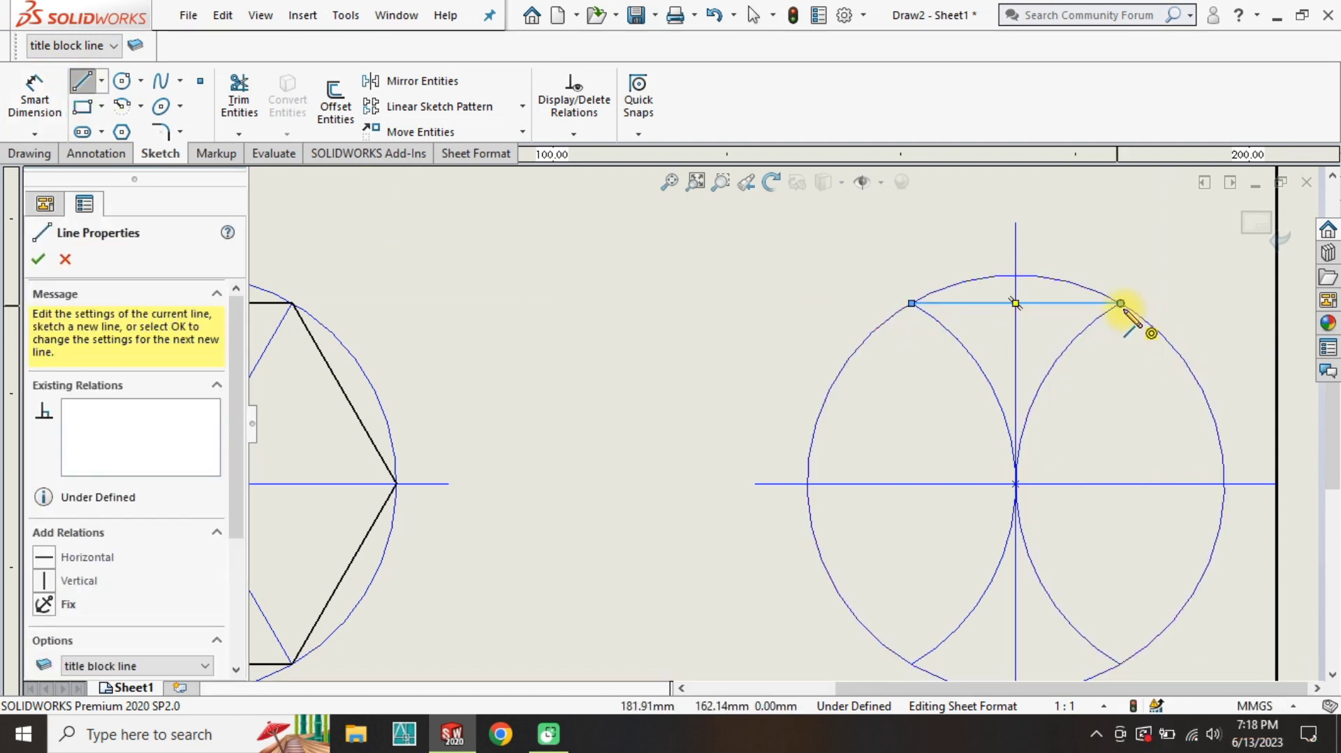
click(1223, 482)
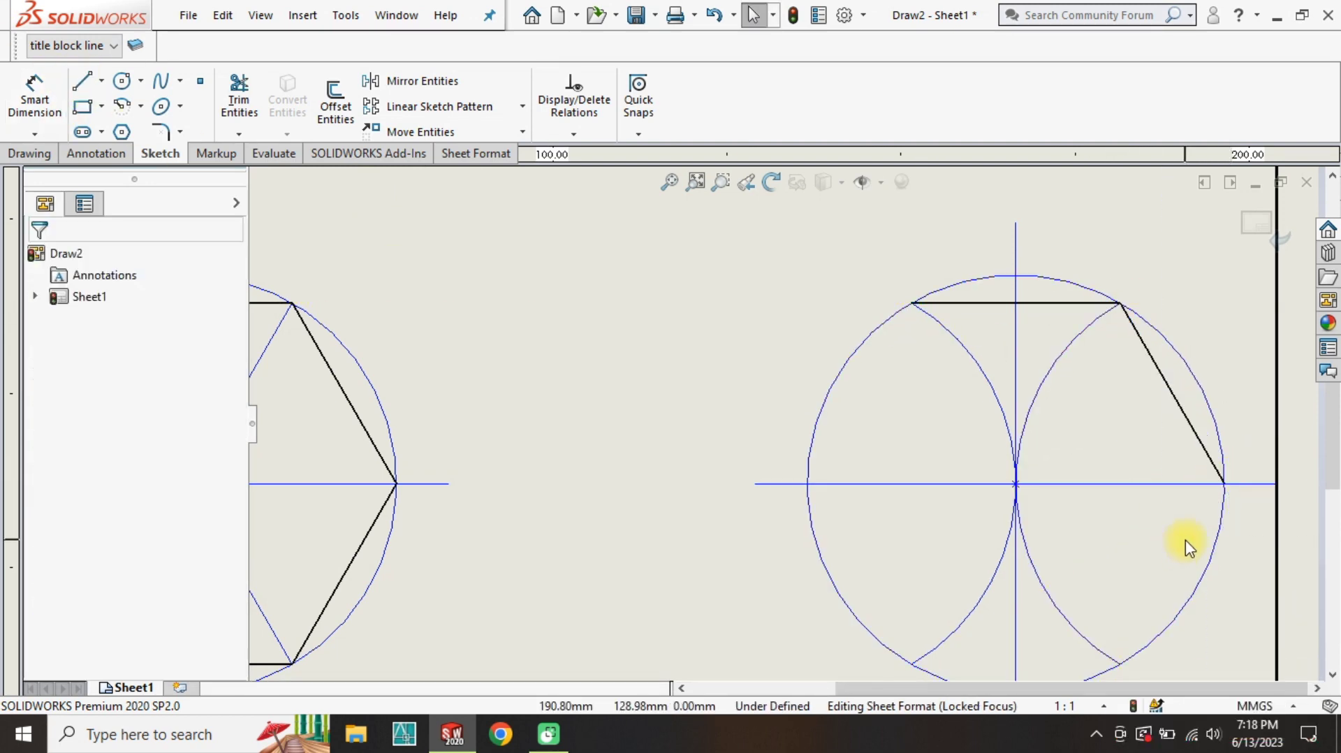
click(1121, 665)
scroll(1107, 643, up, 2)
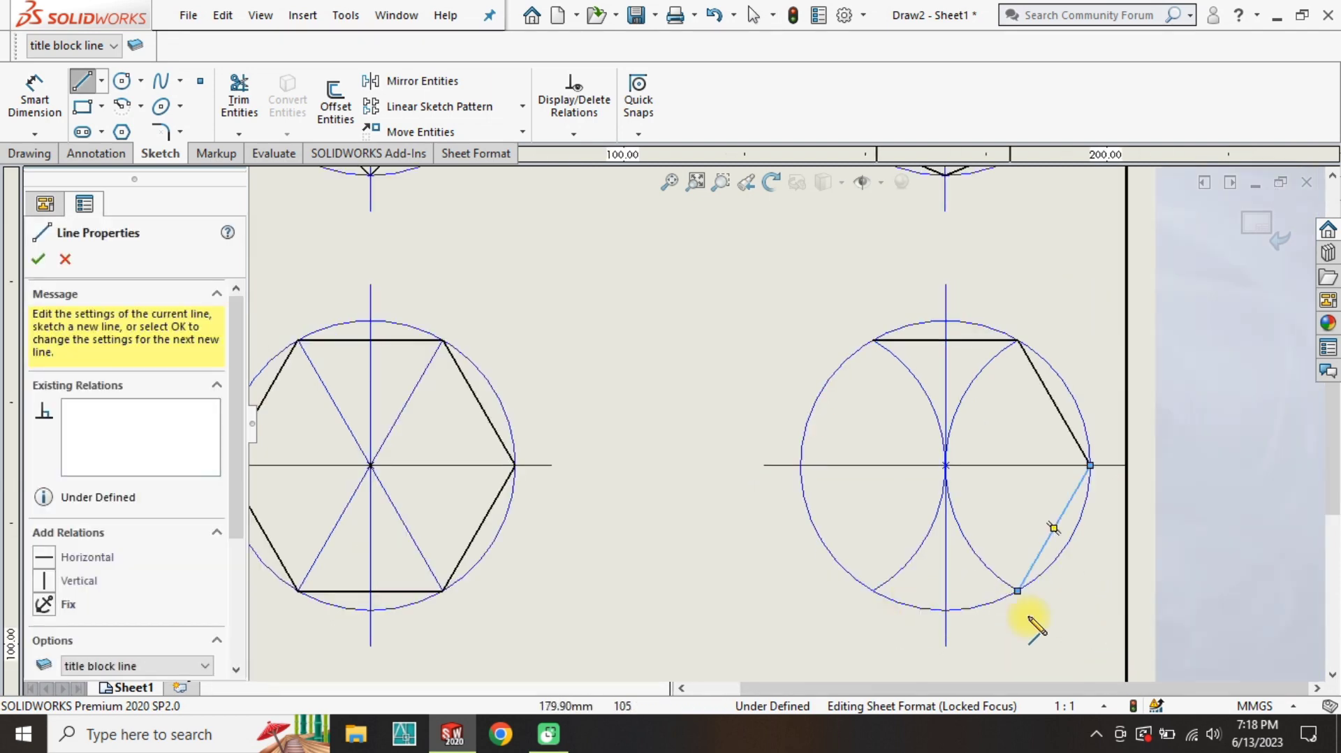
click(874, 590)
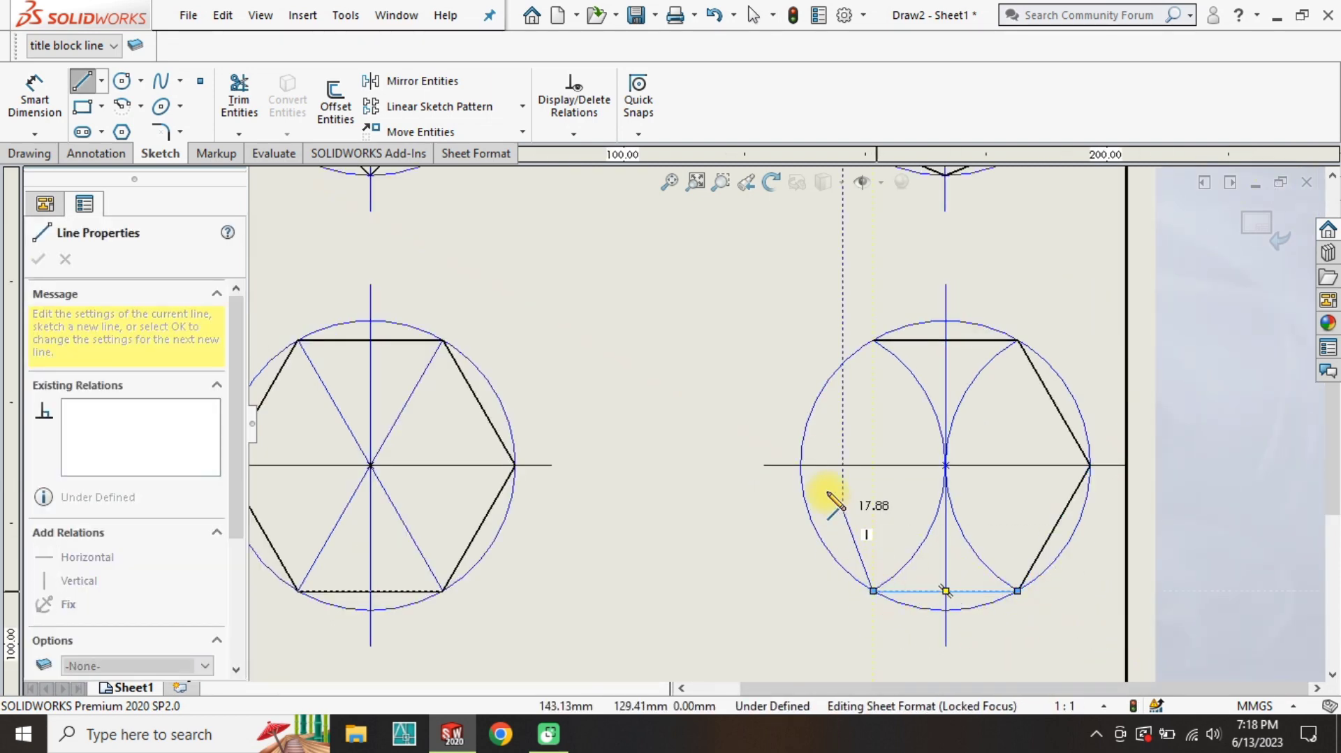
click(801, 465)
click(873, 341)
key(Escape)
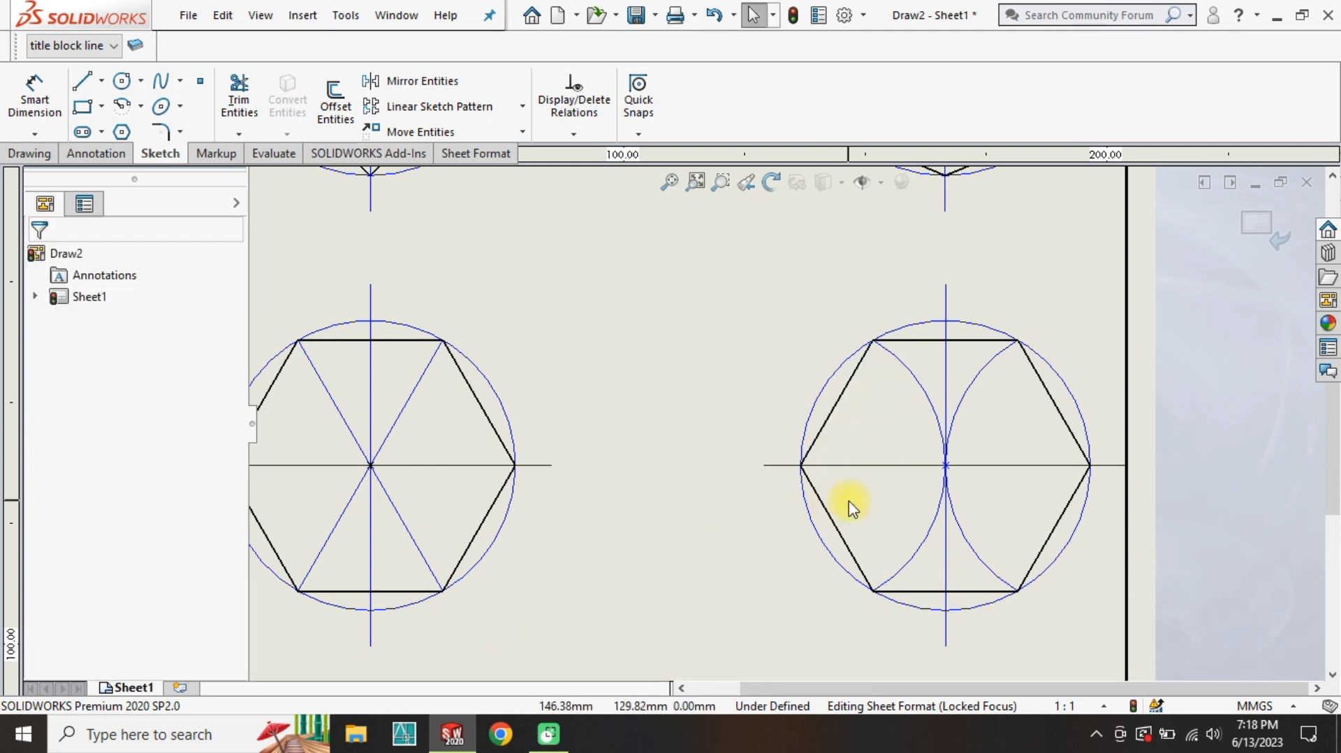
Zoom to fit the whole sheet showing all four circle constructions.
scroll(779, 365, up, 3)
scroll(575, 353, down, 2)
scroll(721, 270, up, 2)
scroll(761, 320, down, 1)
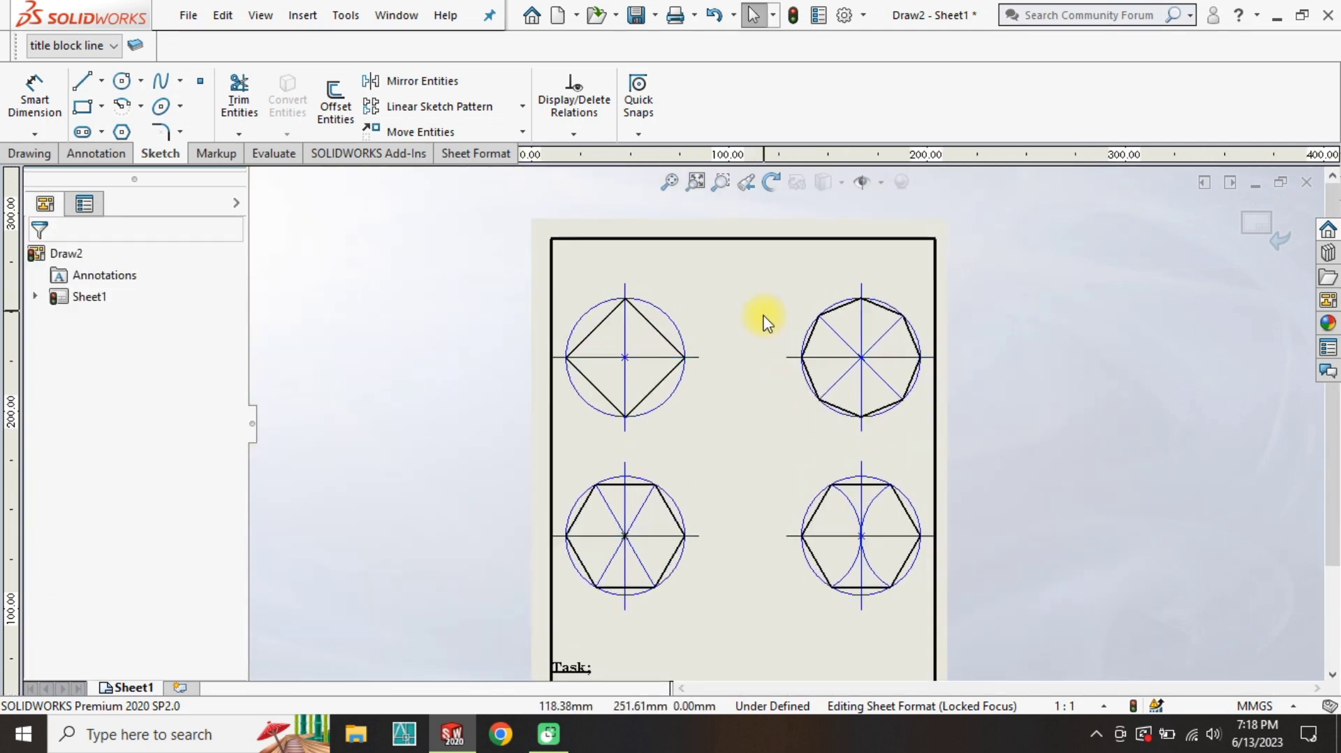
scroll(568, 305, down, 4)
key(f)
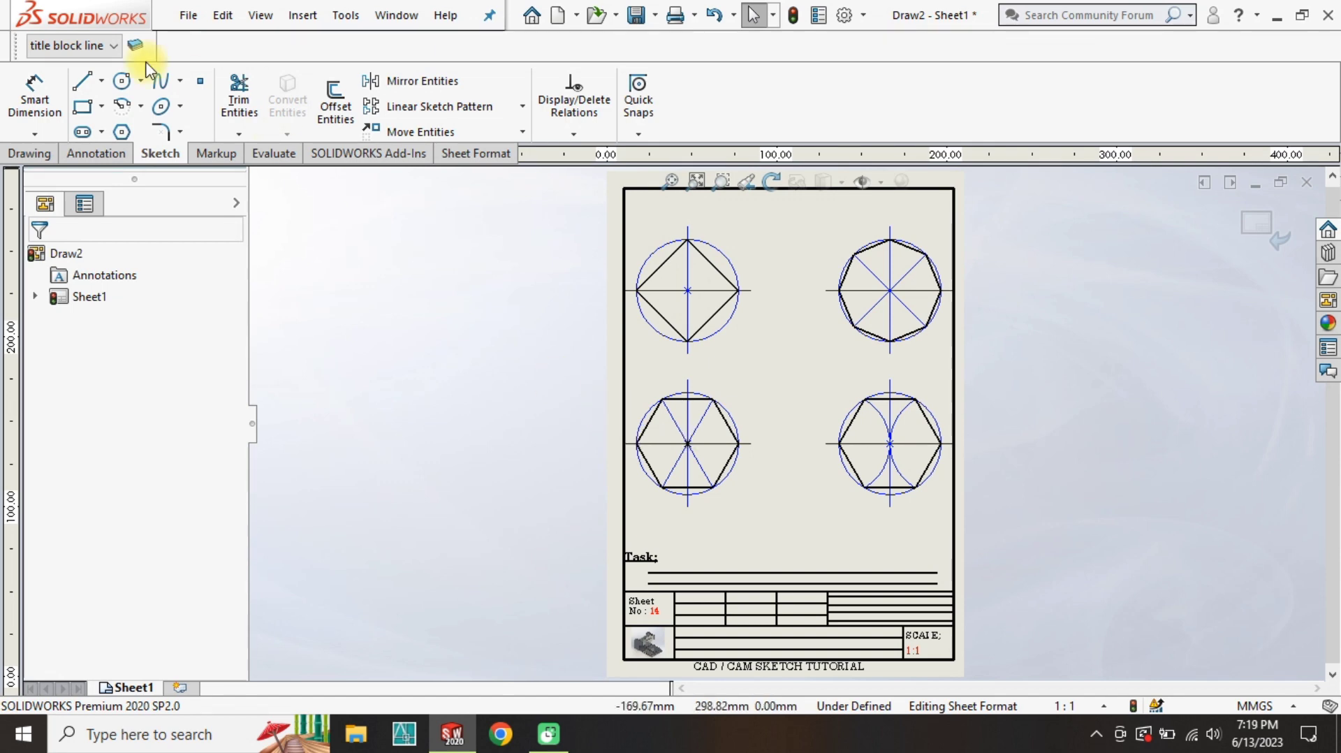
Add a note above the upper-left circle: 'Construct a square within the circle with Set-Square.'.
click(96, 153)
click(228, 94)
scroll(548, 331, down, 5)
click(548, 331)
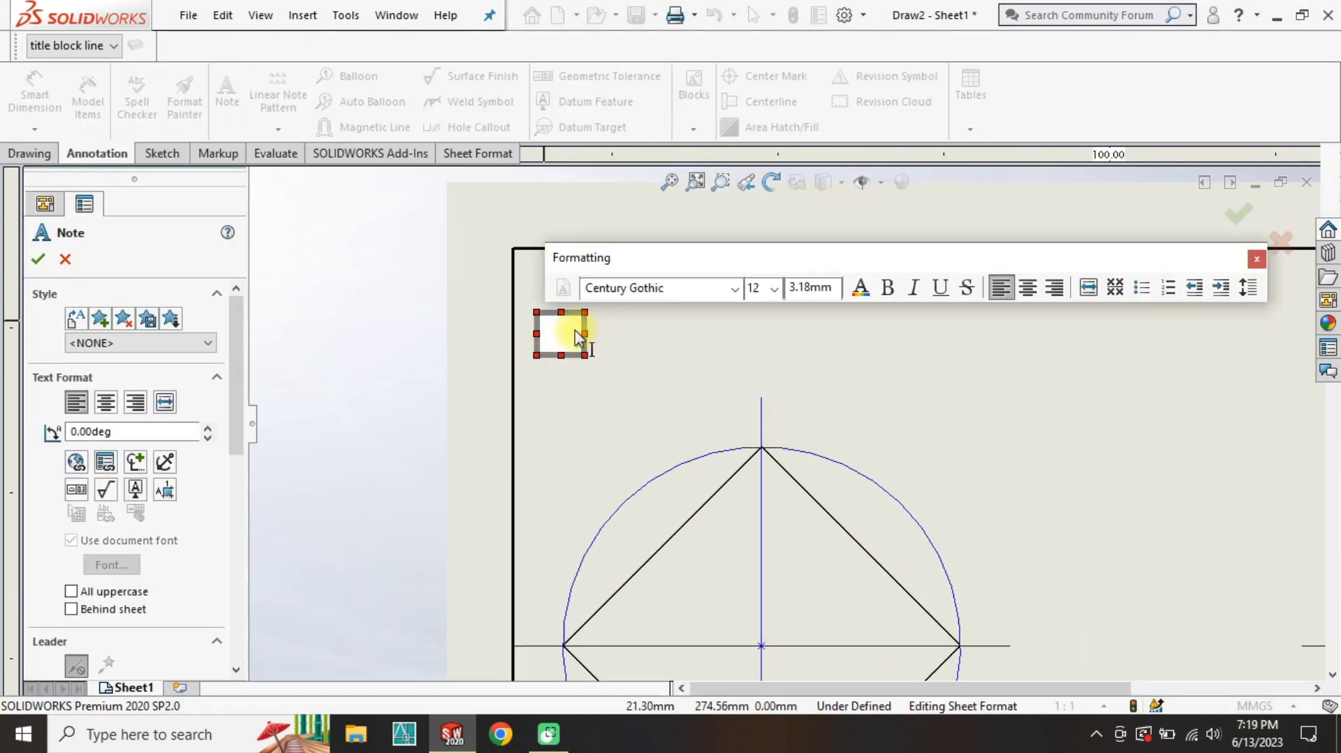
drag(593, 334, 887, 334)
text(Construct a square w)
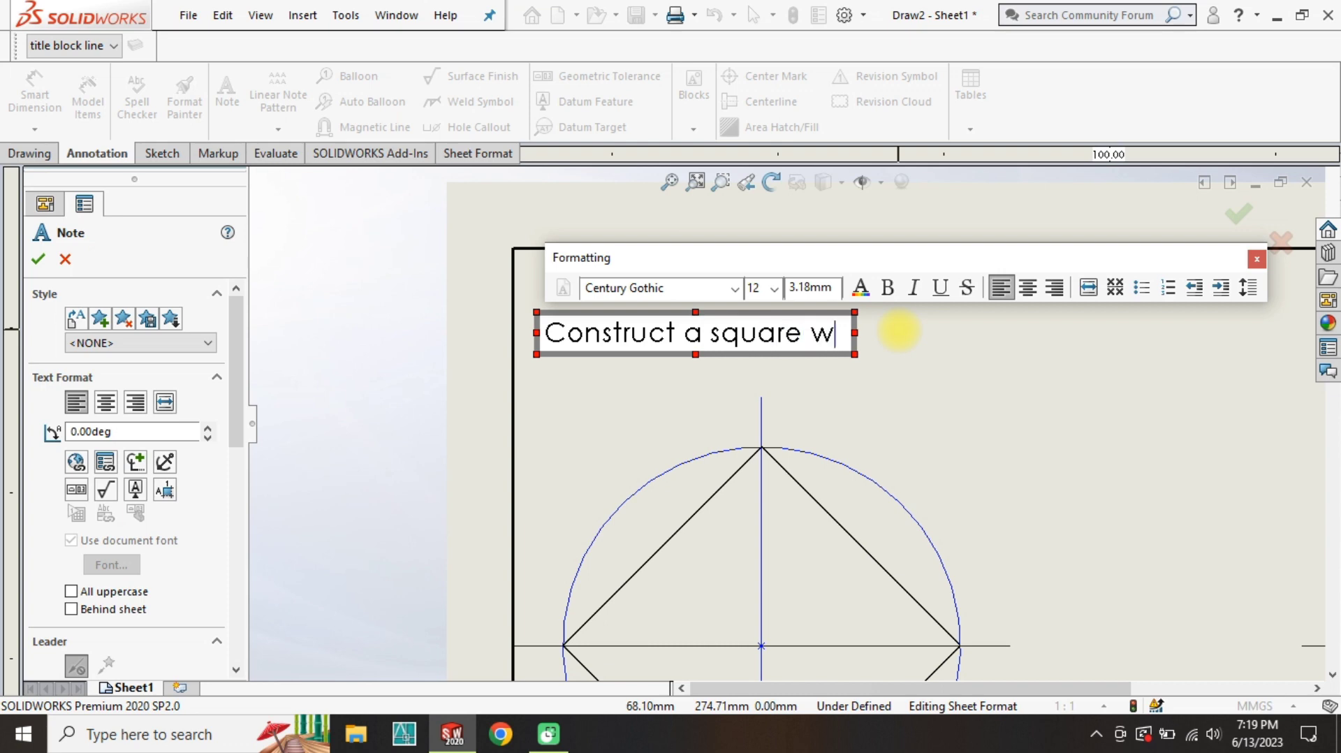
text(ithin the circle with)
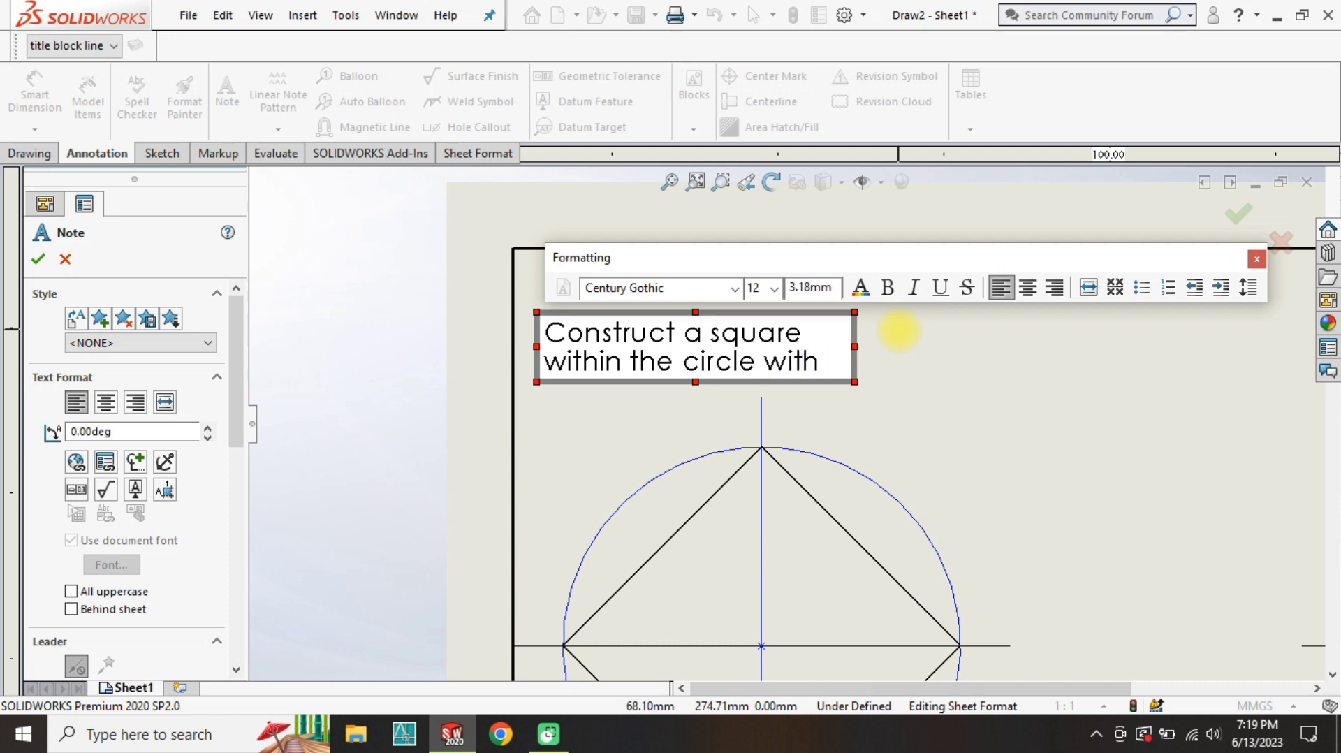
text(set-square.)
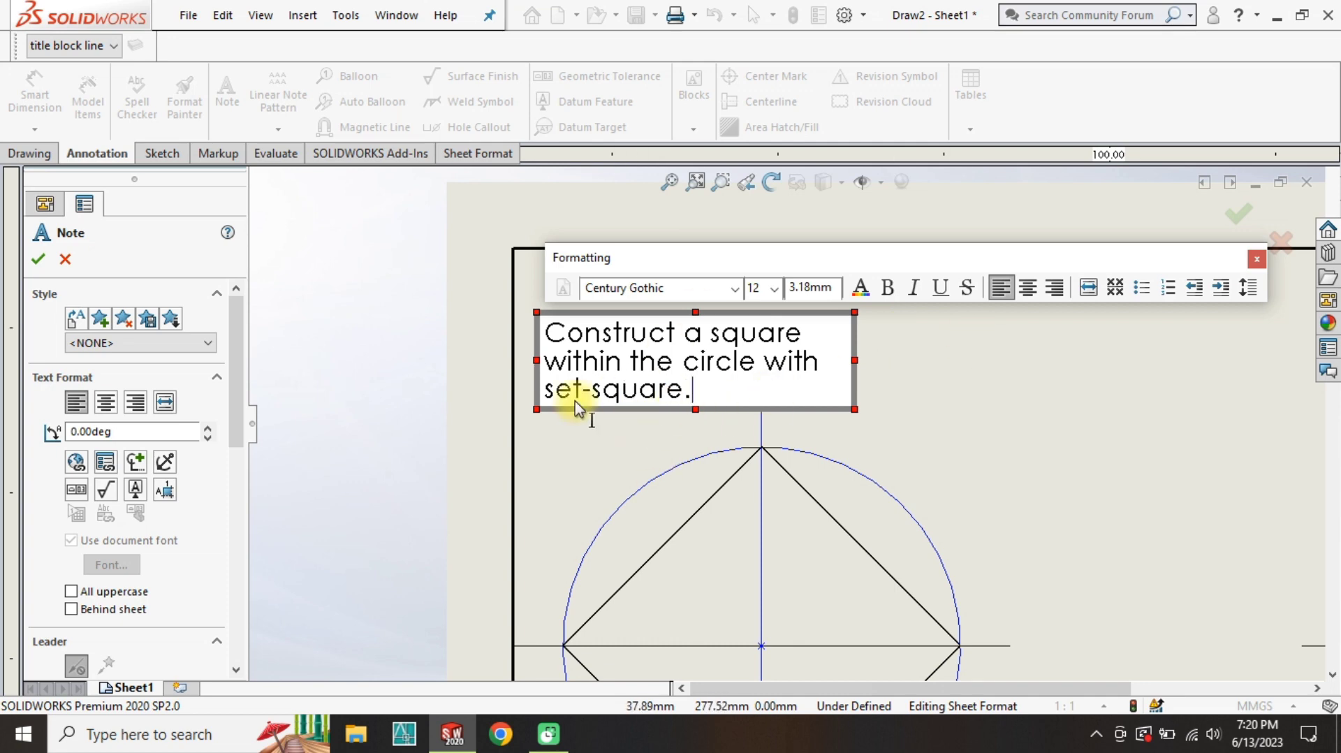
click(567, 388)
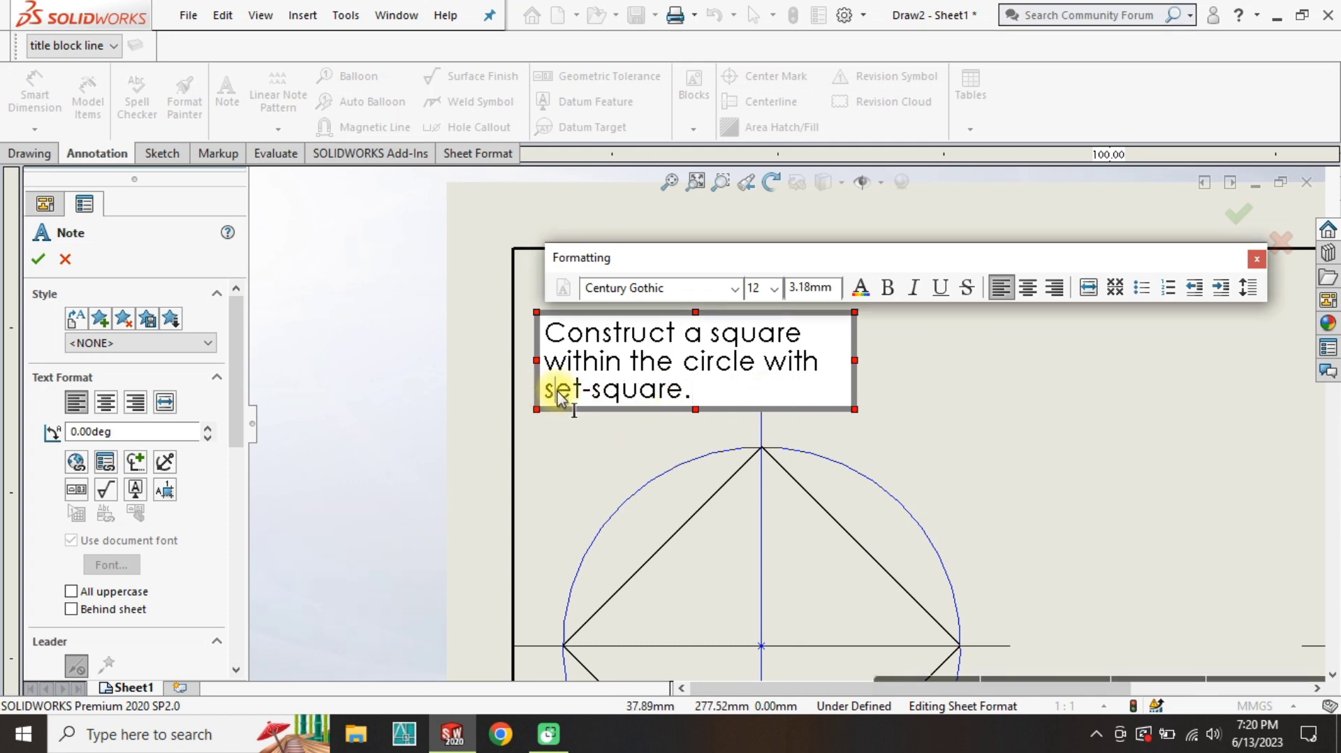
key(BackSpace)
key(BackSpace)
text(S)
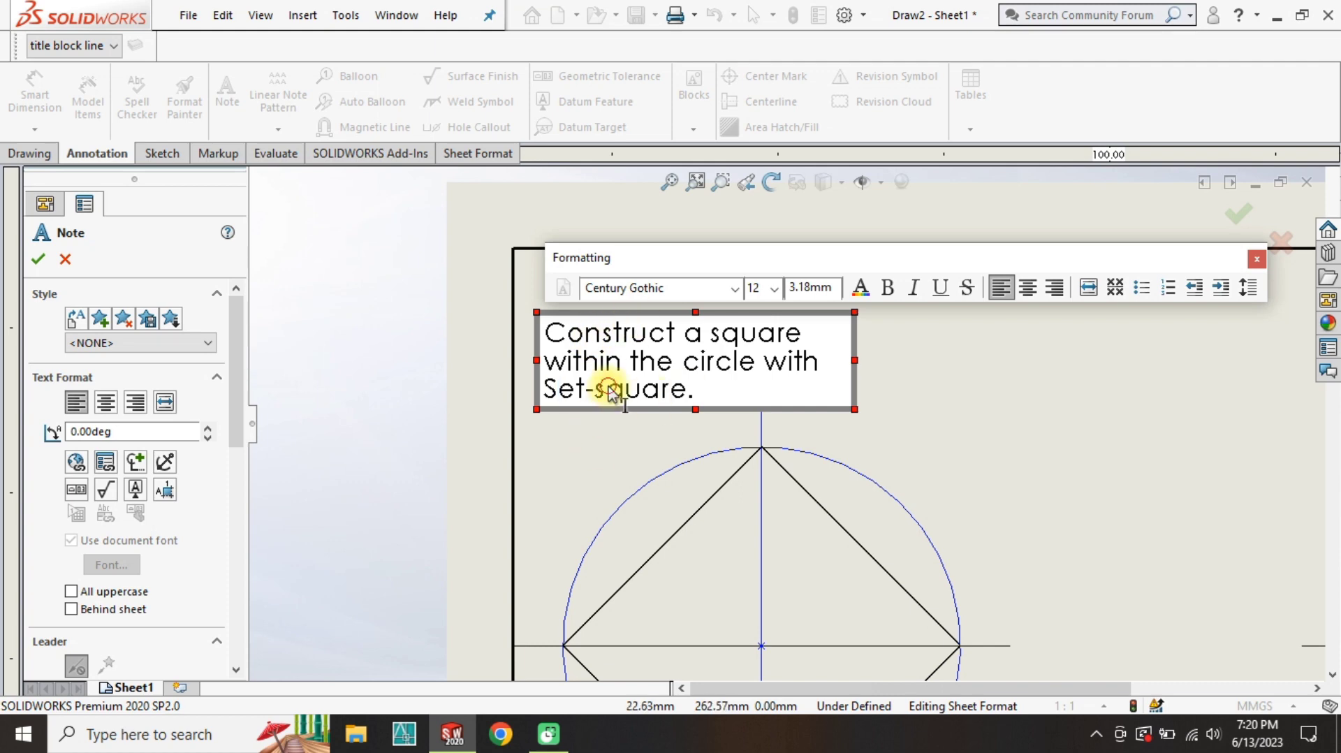
Set the note font to Century Schoolbook and colour 'Set-Square' red.
drag(690, 389, 546, 388)
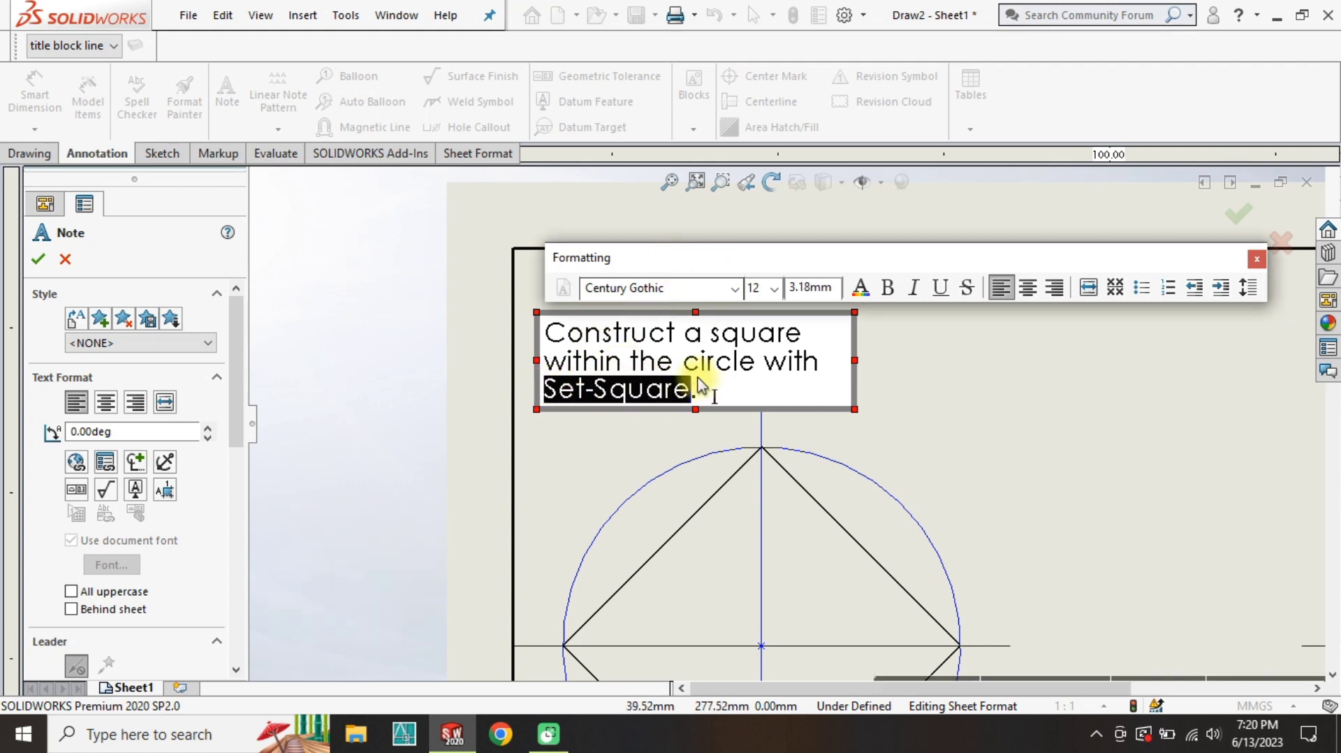
key(ctrl+a)
click(644, 288)
scroll(643, 288, down, 1)
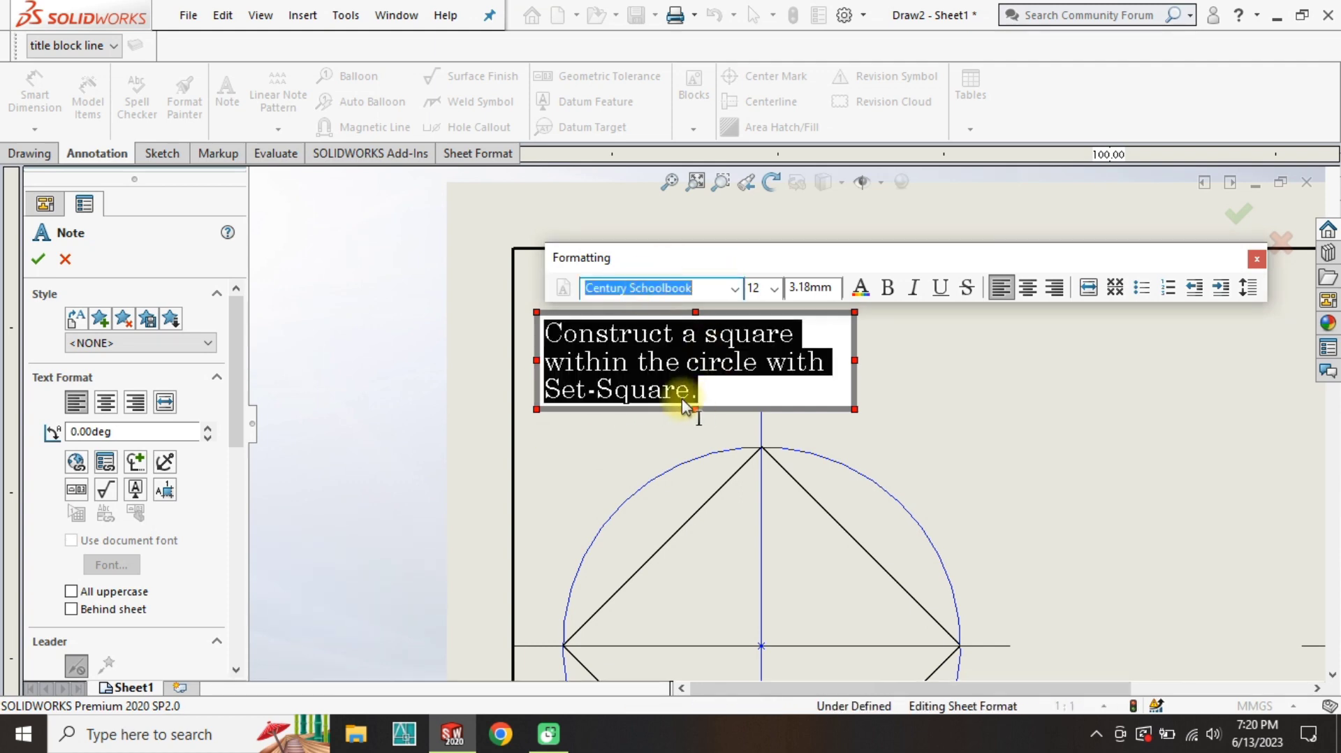
drag(682, 398, 566, 395)
click(860, 287)
click(587, 257)
click(599, 511)
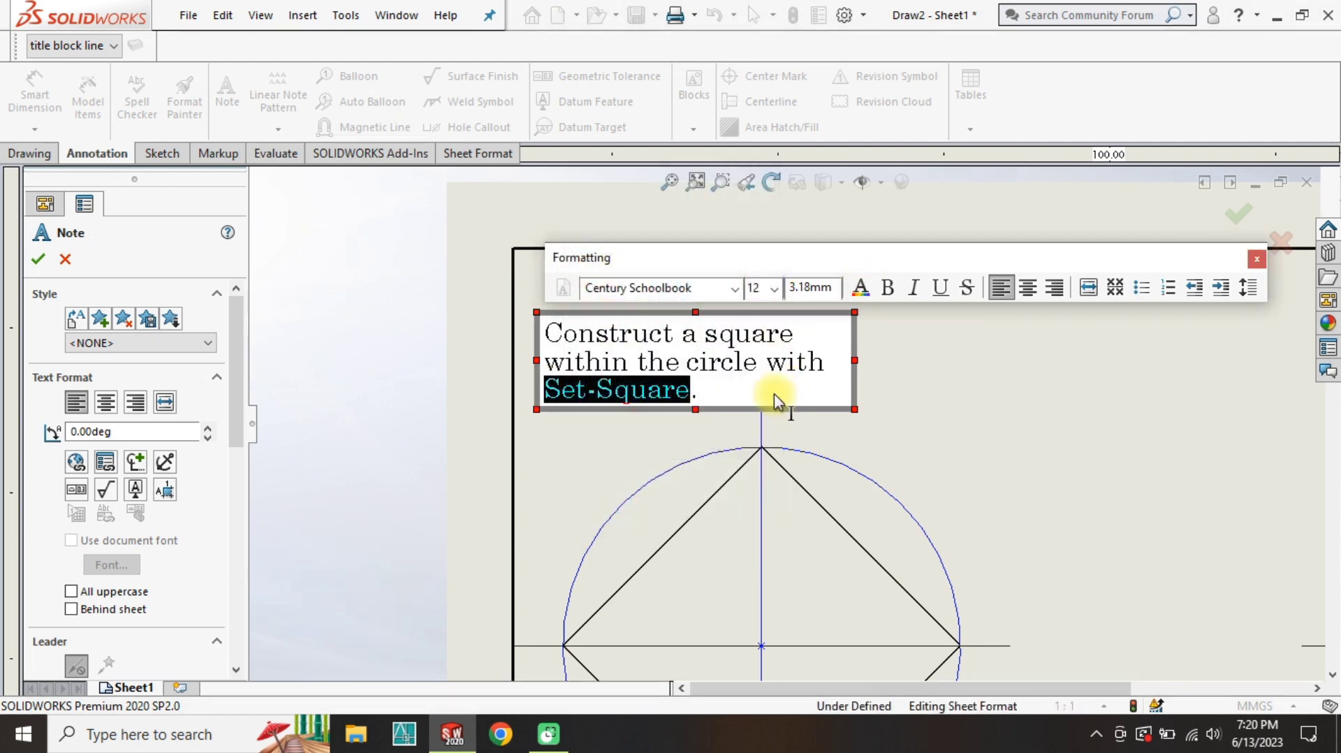
click(773, 392)
Copy the note above the upper-right circle.
scroll(900, 383, up, 5)
scroll(1016, 418, down, 4)
drag(1016, 417, 991, 434)
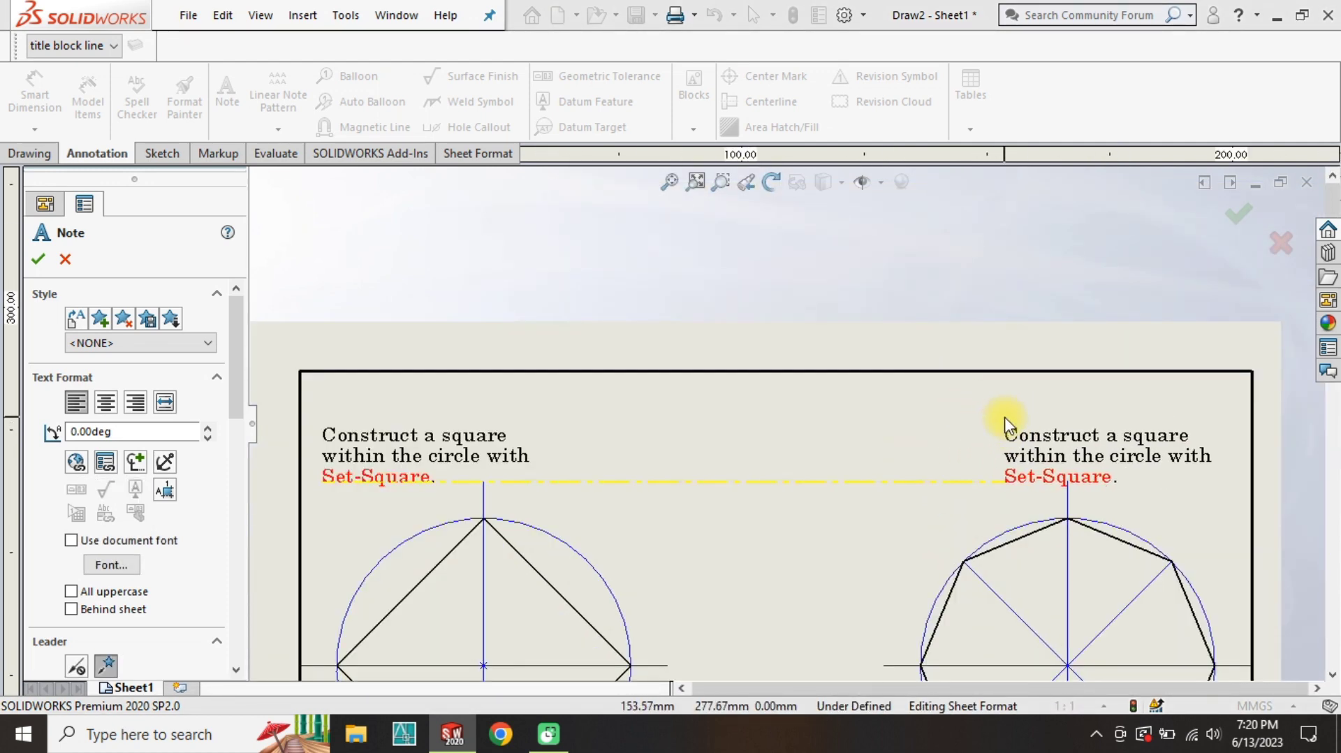
Change 'square' to 'Octagon' in the copied note and colour it red.
double_click(989, 437)
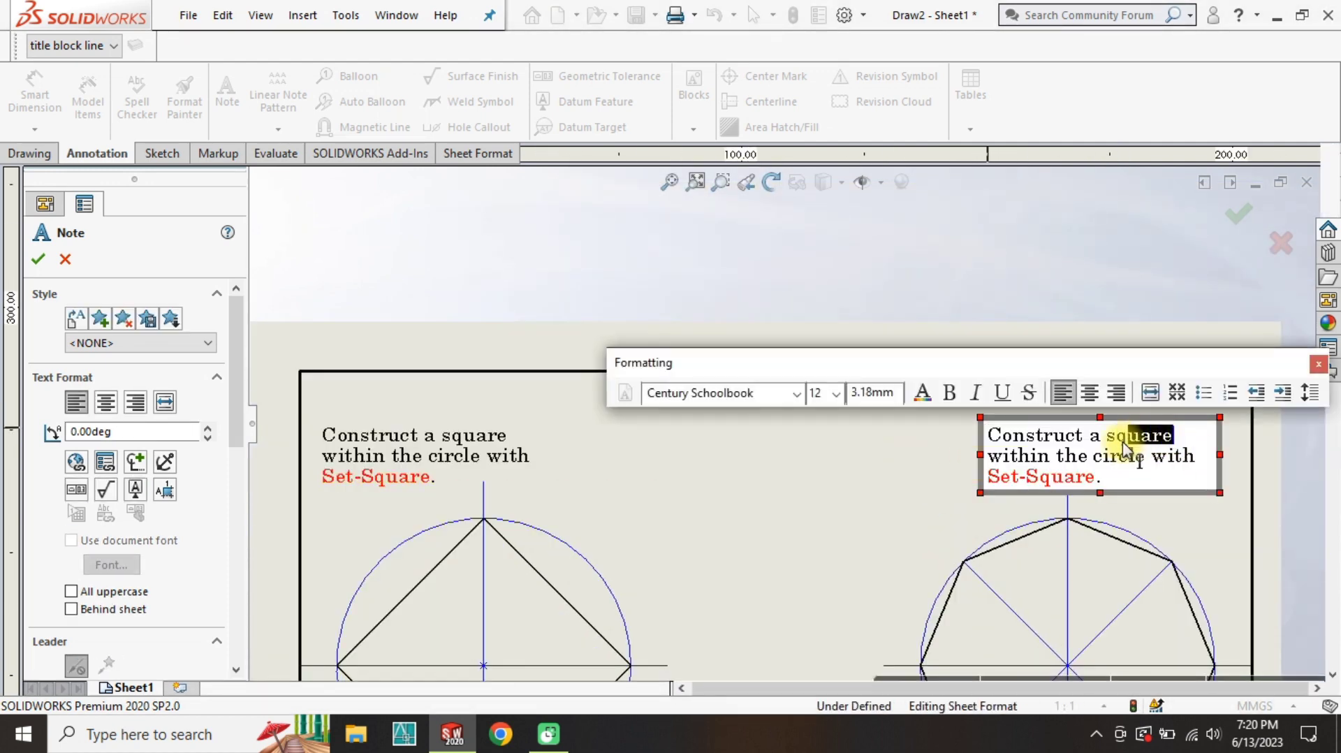
mouse_move(1174, 434)
mouse_down()
mouse_move(1152, 445)
mouse_move(1106, 434)
mouse_up()
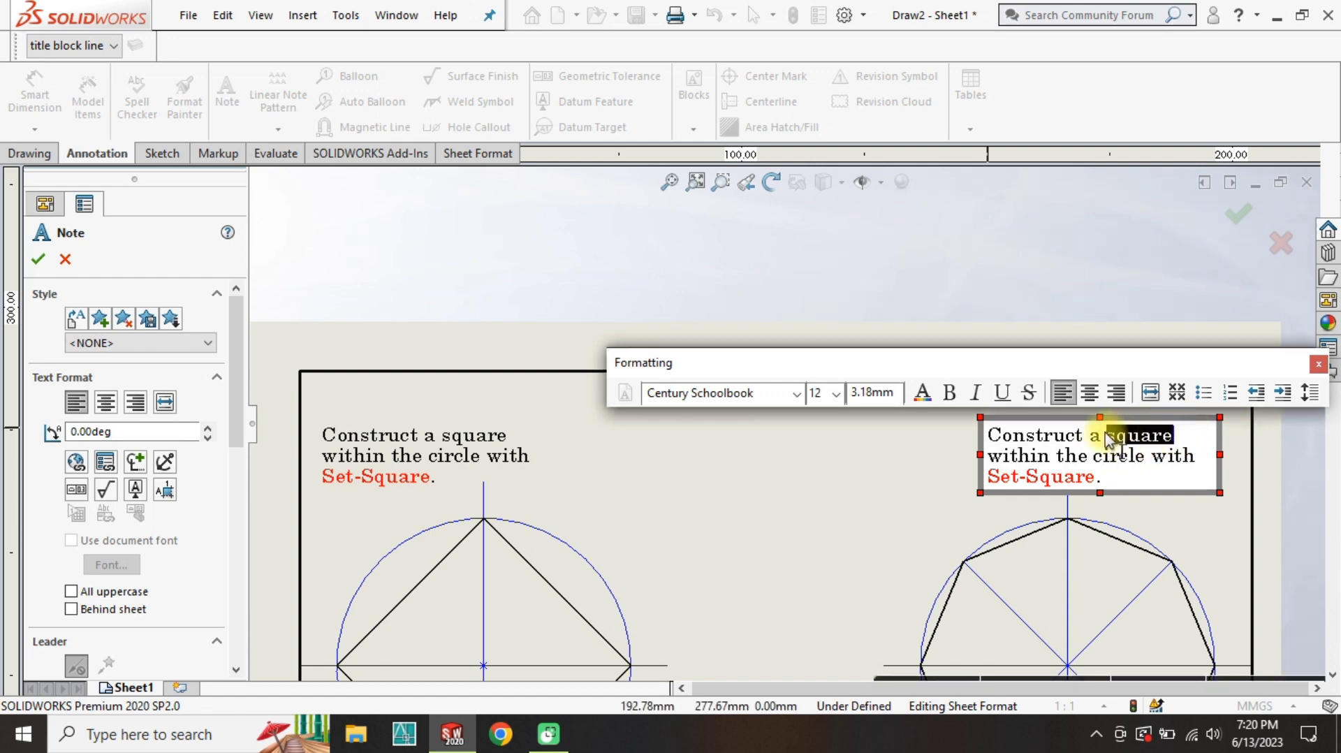
text(Octagon)
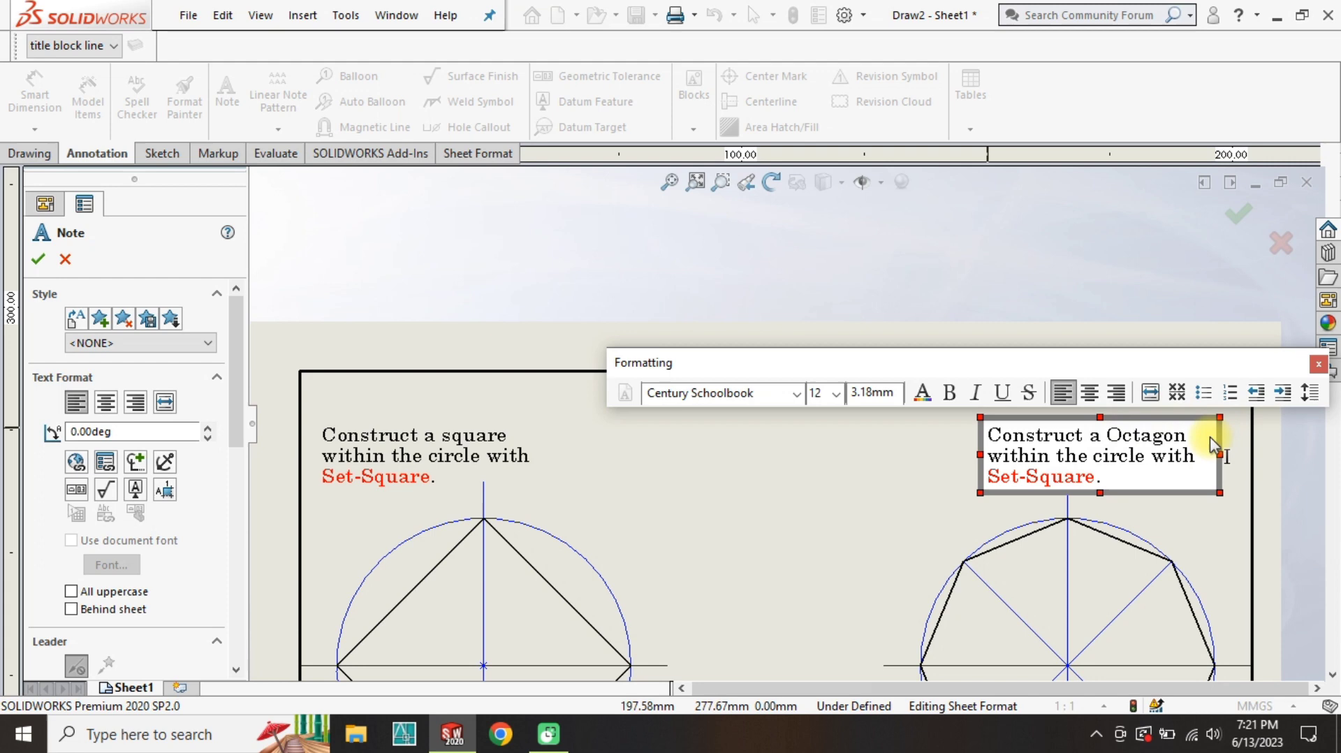
drag(1215, 445, 1127, 432)
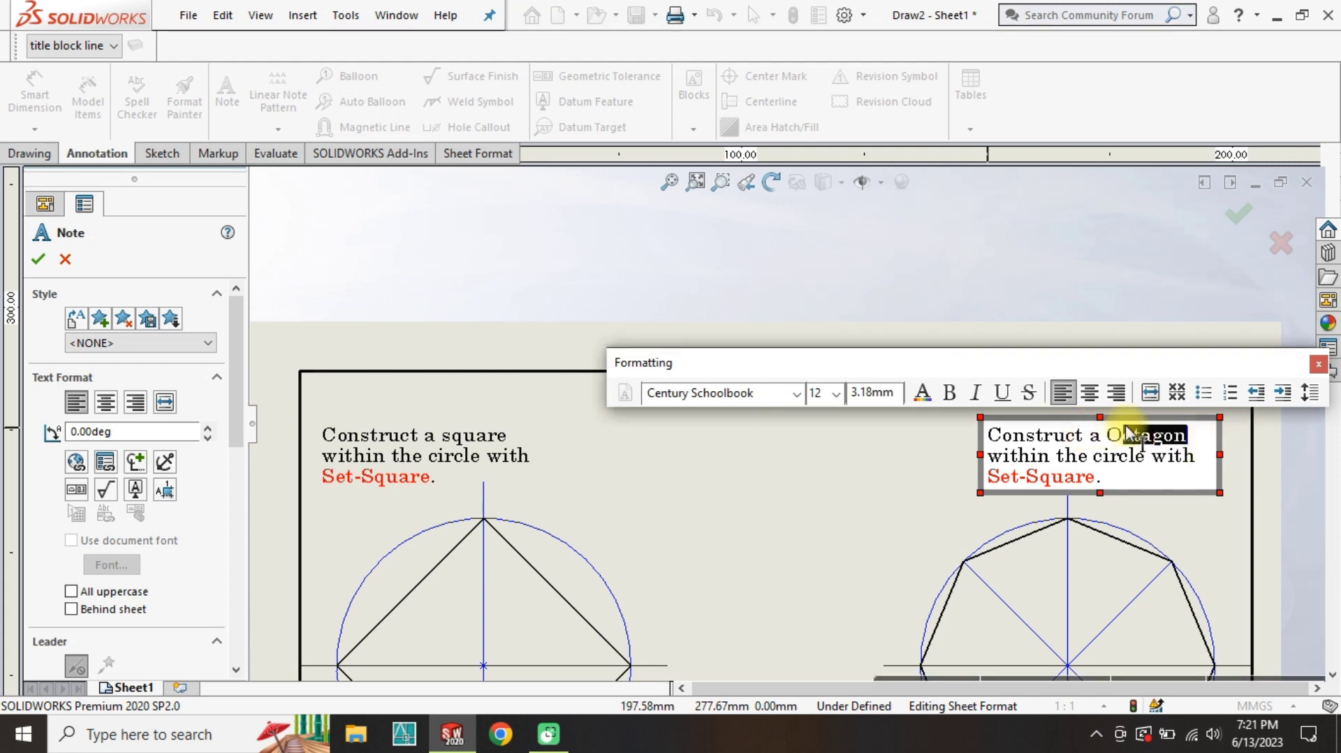
click(921, 388)
click(571, 253)
click(599, 509)
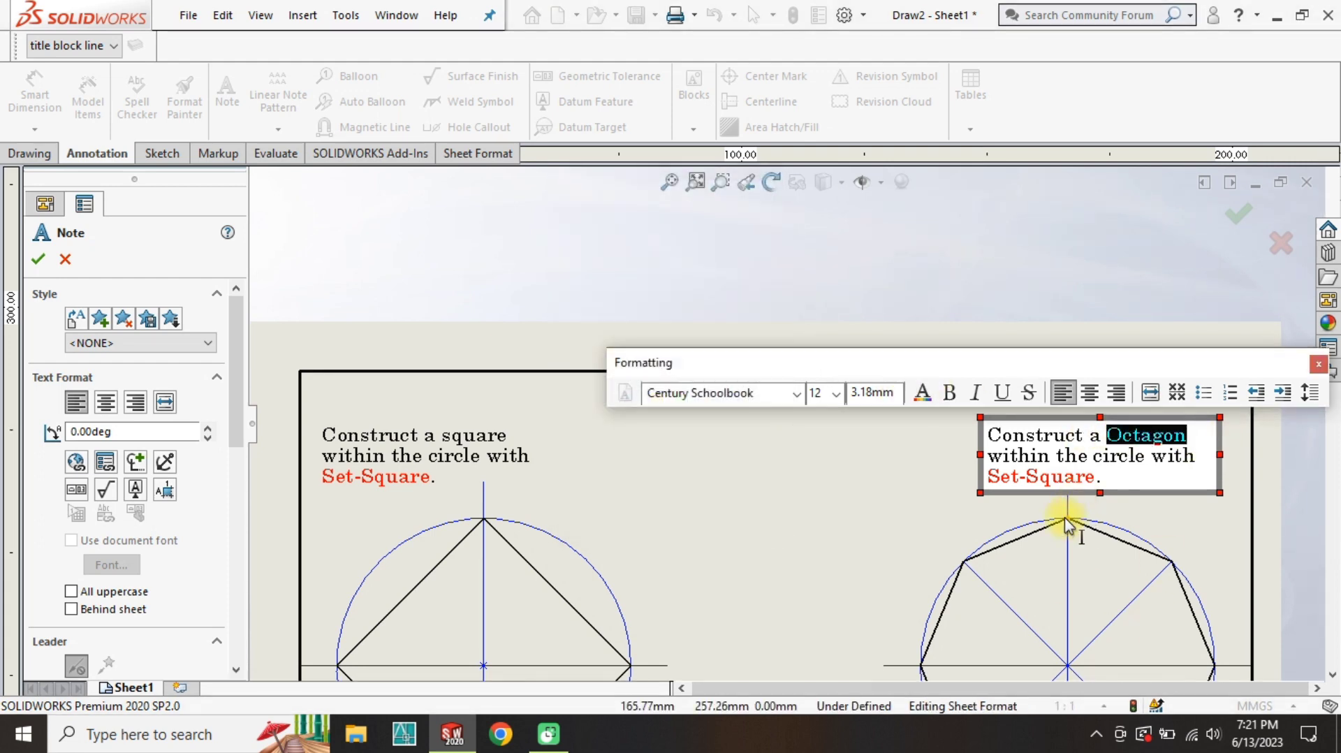
click(840, 545)
Place another note copy below the lower-left hexagon.
scroll(720, 510, up, 3)
scroll(489, 559, up, 2)
scroll(704, 430, down, 4)
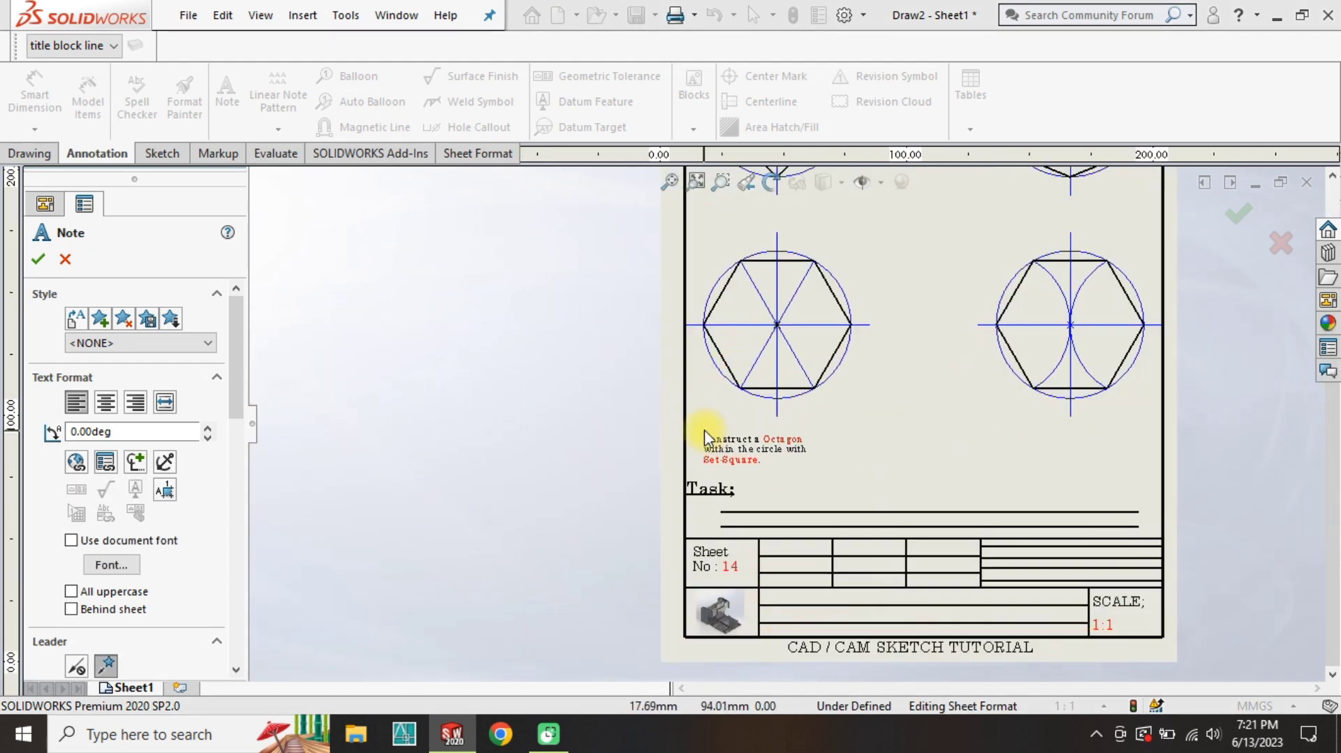
click(704, 428)
scroll(767, 435, down, 3)
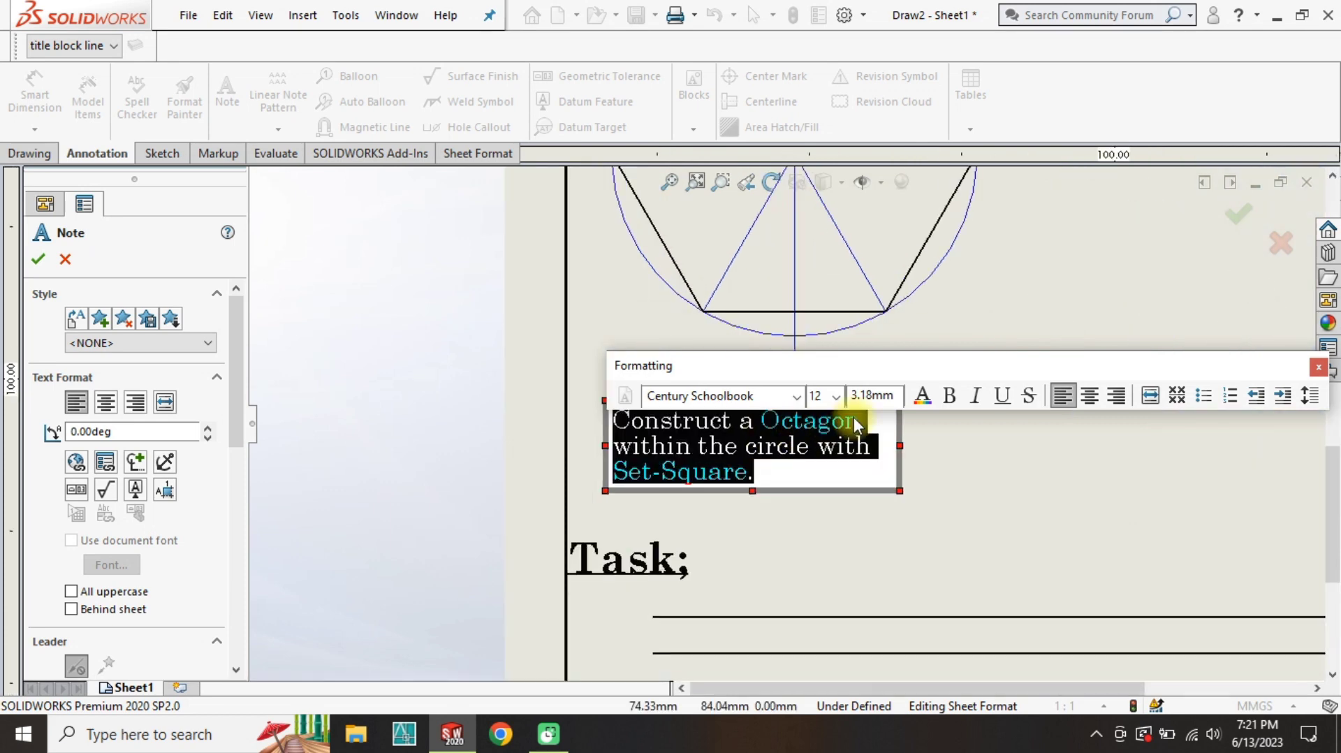
Reword that note's Octagon to 'Hazagon', colouring 'Haz' red.
double_click(800, 421)
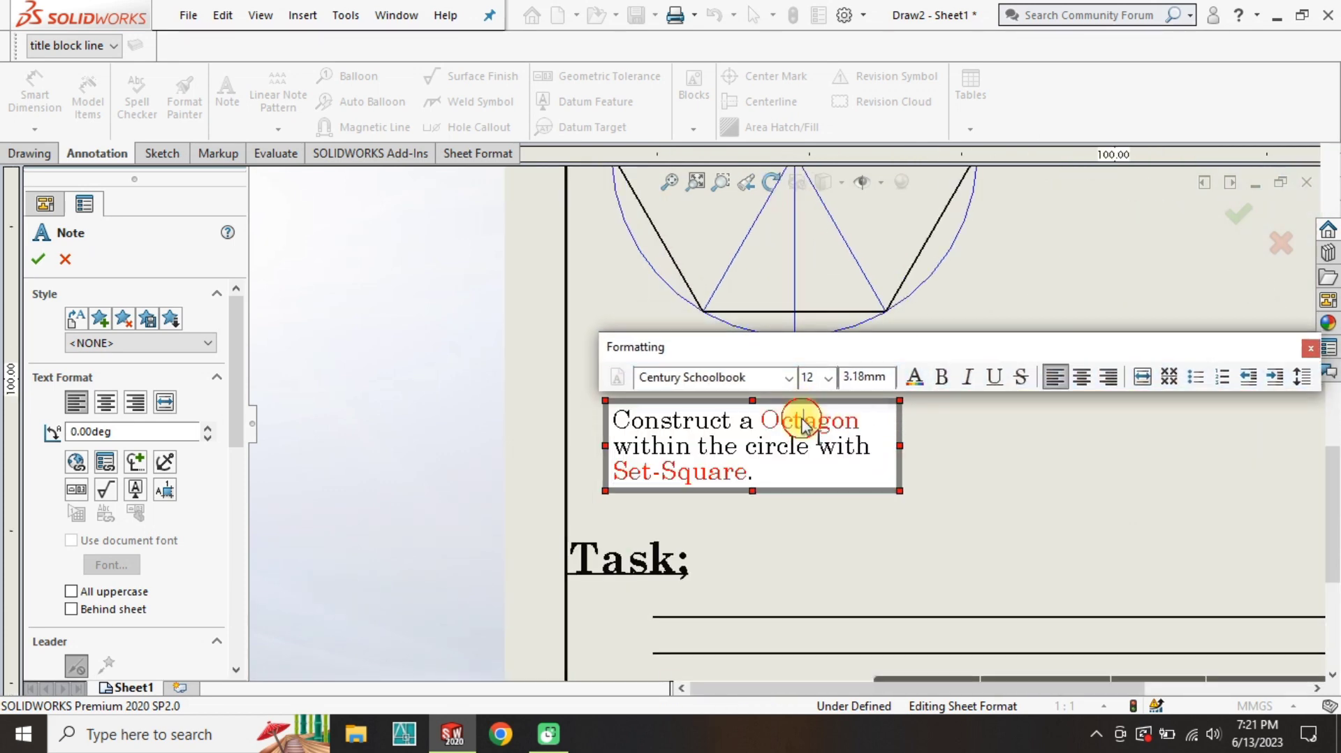
drag(794, 427, 761, 421)
text(Haz)
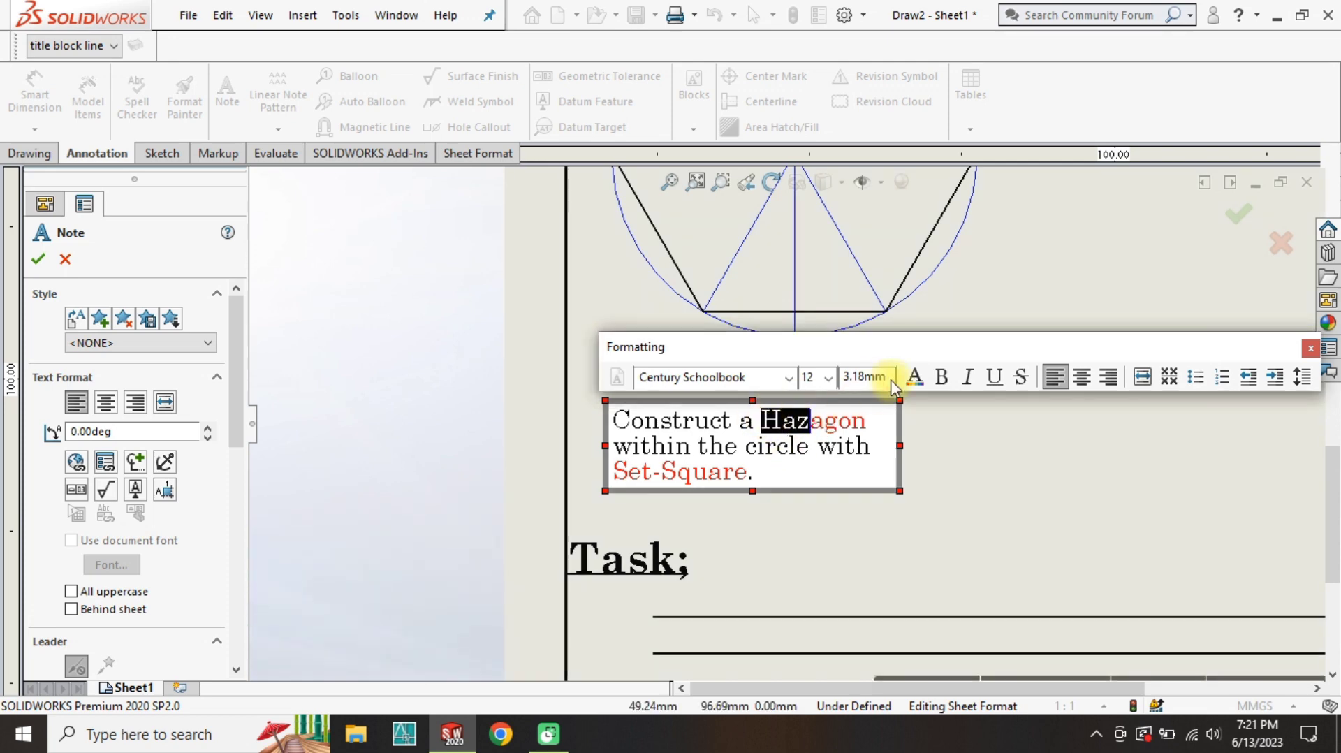
click(914, 377)
click(578, 257)
click(595, 512)
click(769, 521)
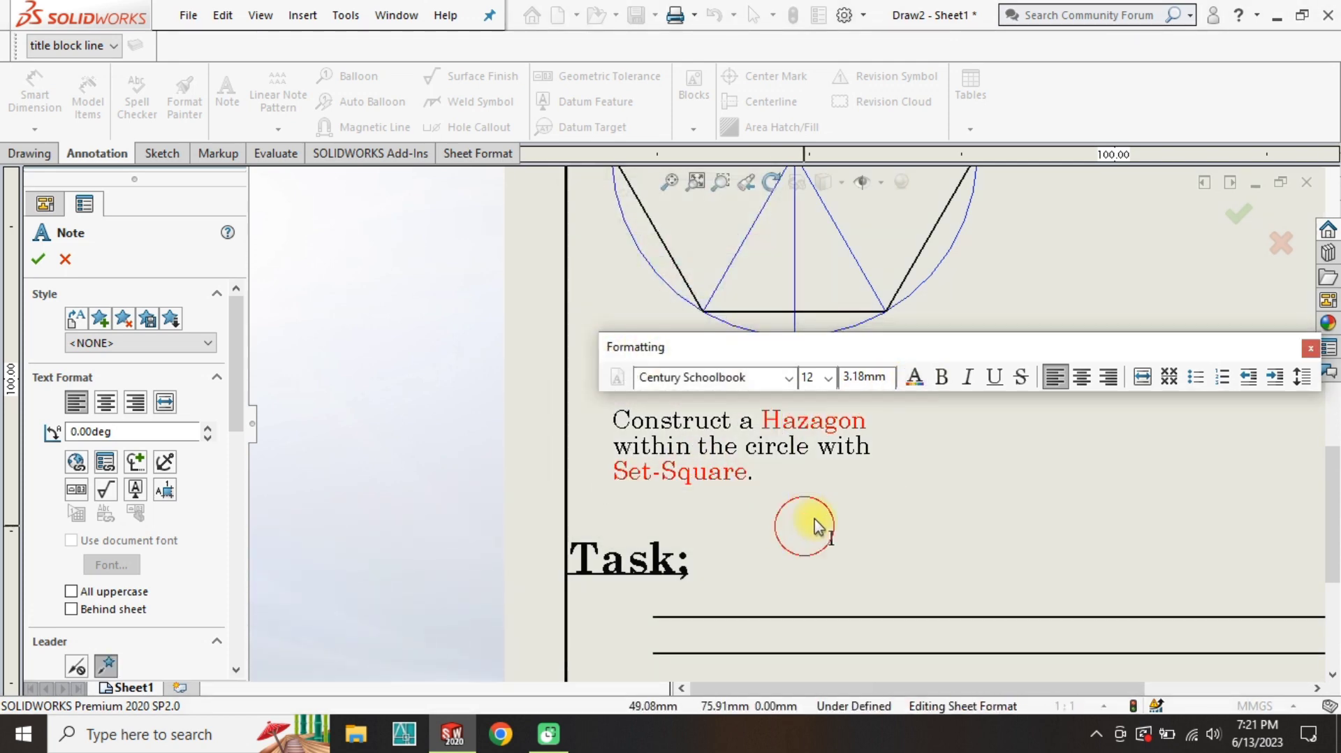
Replace 'Set-Square' with a red 'Campass' in the lower-right note.
scroll(775, 489, up, 5)
double_click(1041, 430)
scroll(1041, 430, down, 3)
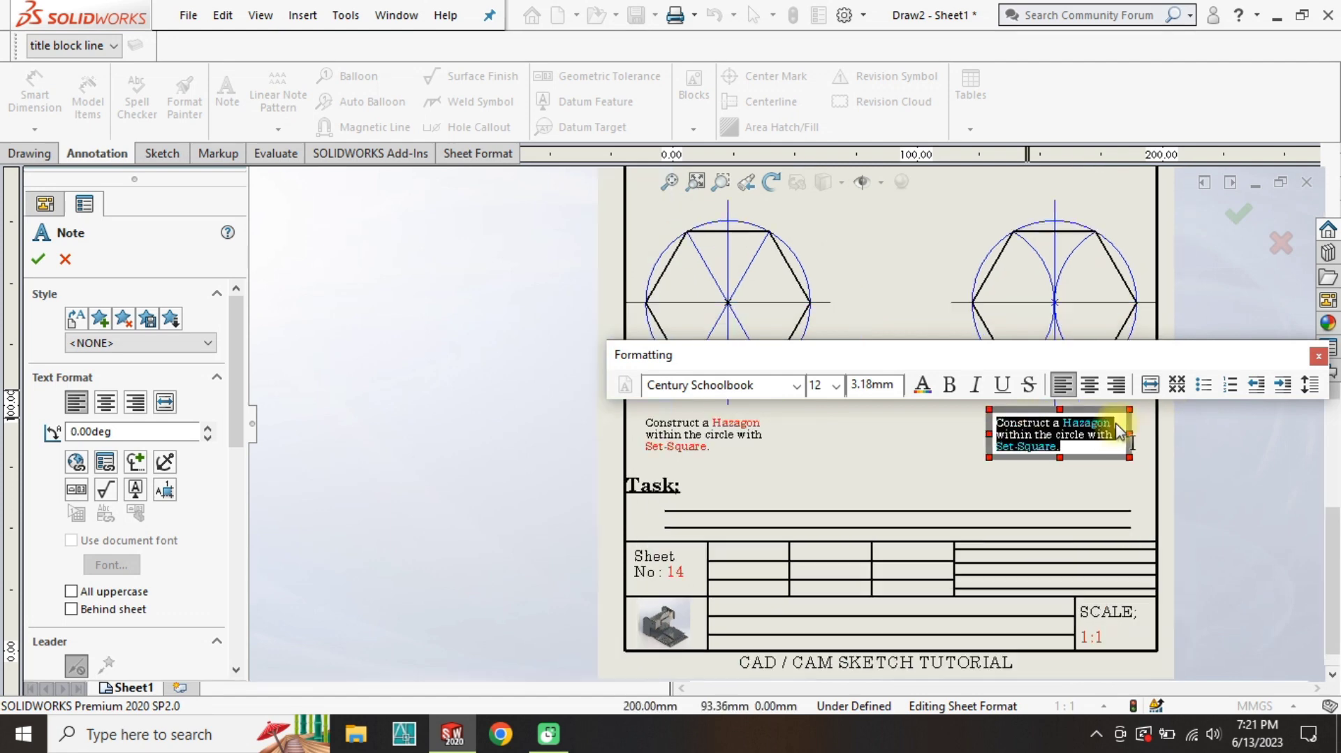
drag(901, 467, 885, 463)
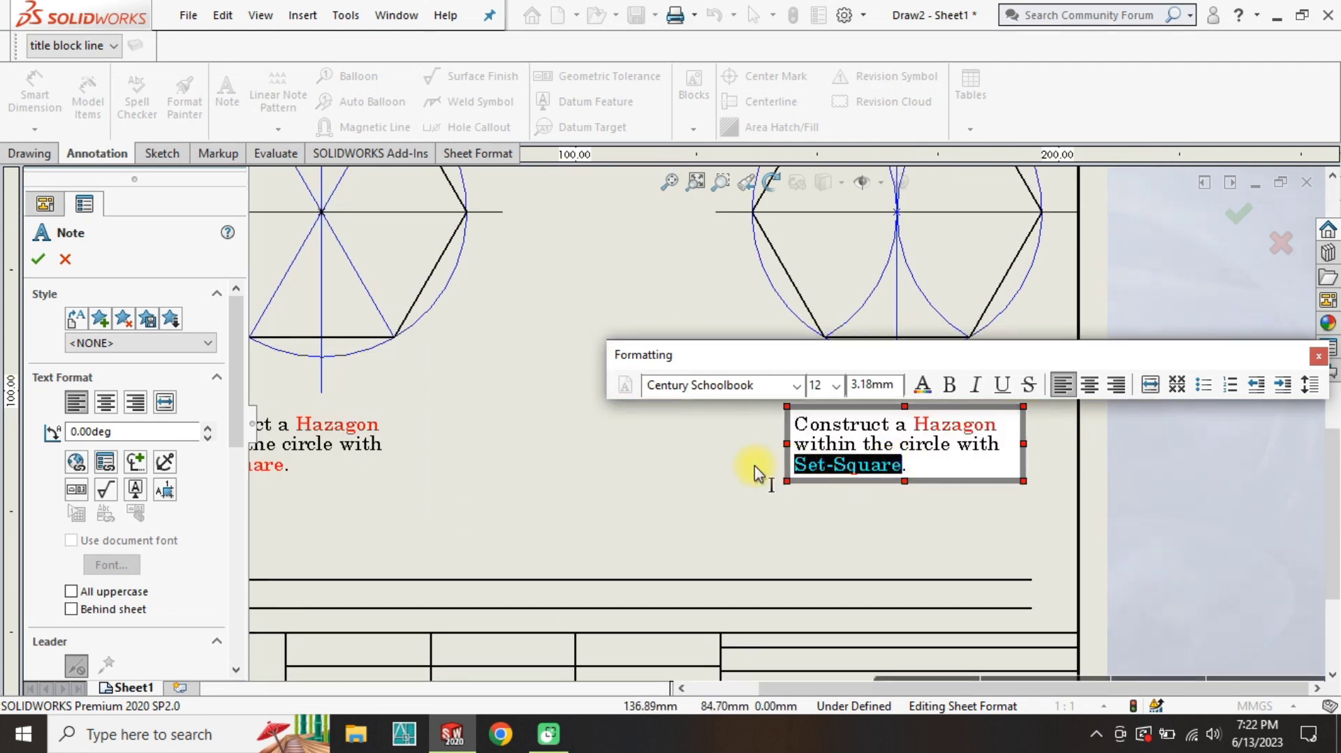
text(Campass.)
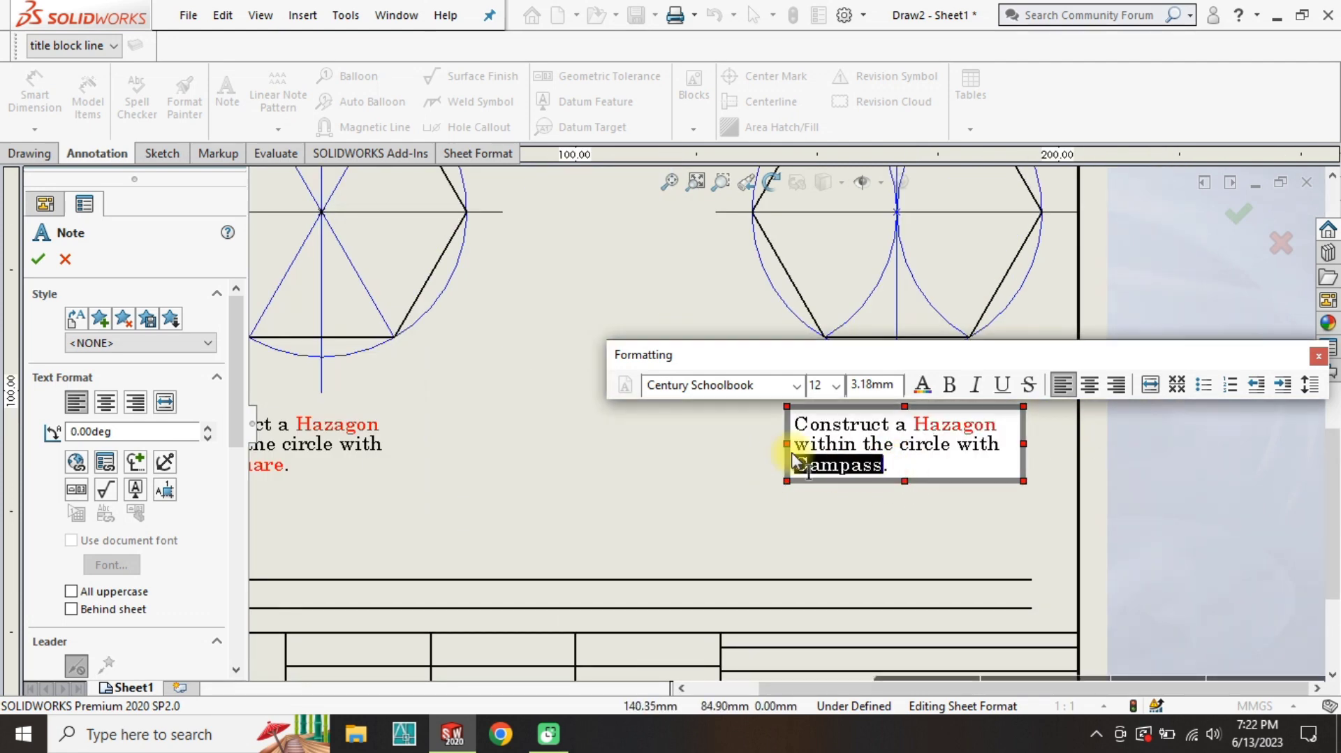
drag(887, 465, 874, 467)
click(922, 387)
click(587, 255)
click(599, 508)
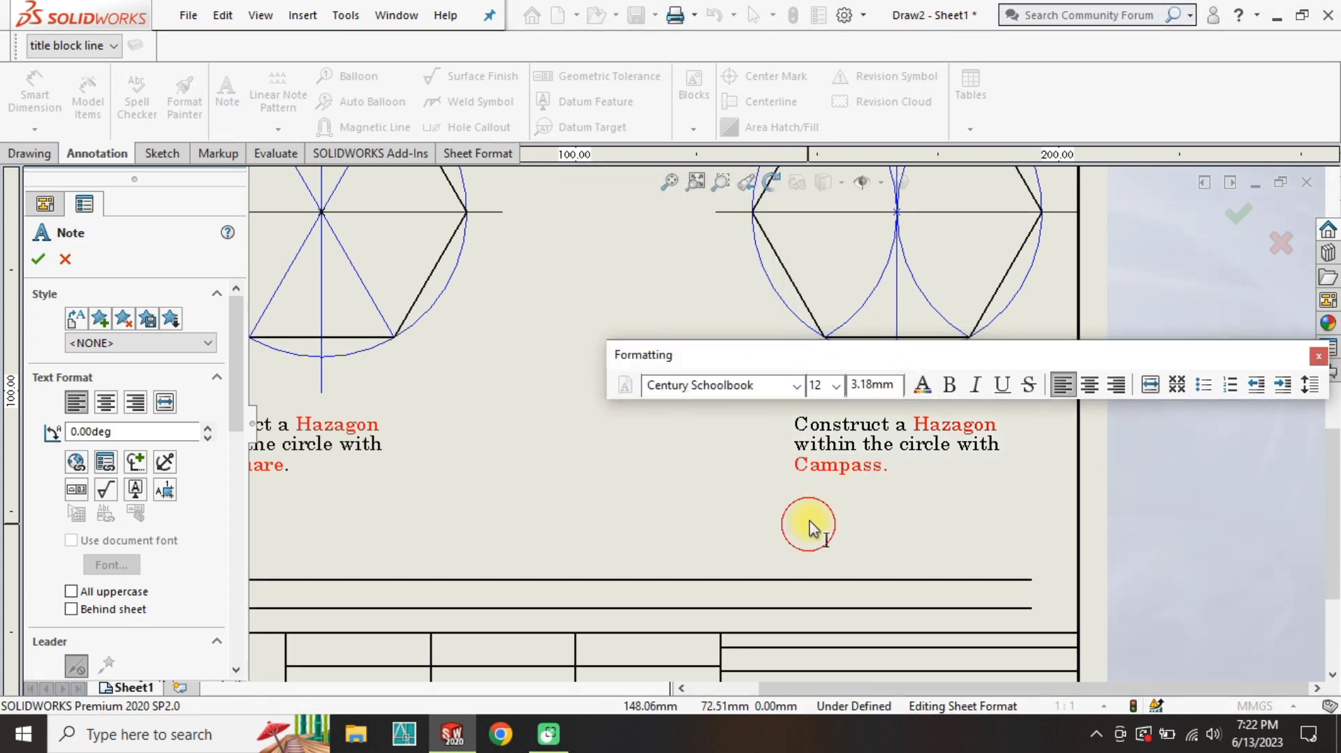
scroll(622, 520, up, 5)
key(Escape)
Colour the word 'square' red in the first note.
scroll(732, 337, up, 2)
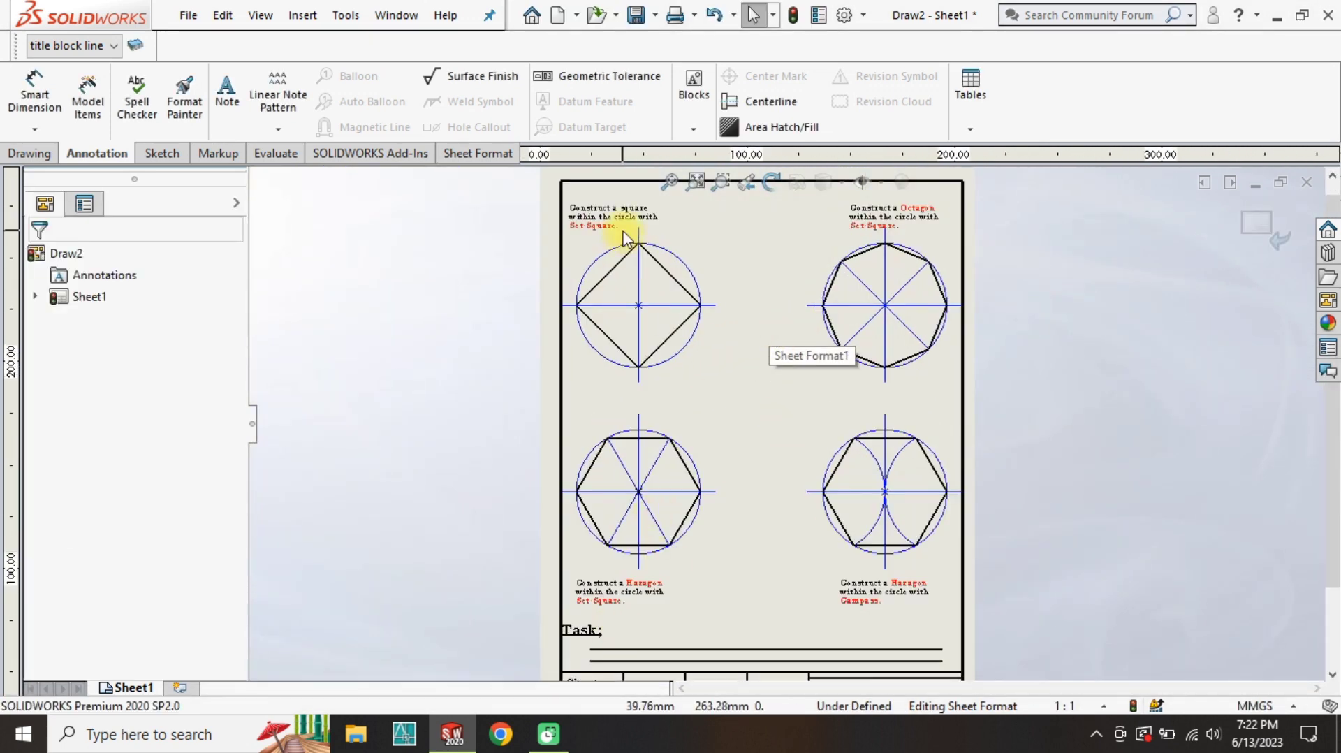
scroll(785, 336, up, 5)
double_click(782, 413)
click(674, 402)
double_click(693, 402)
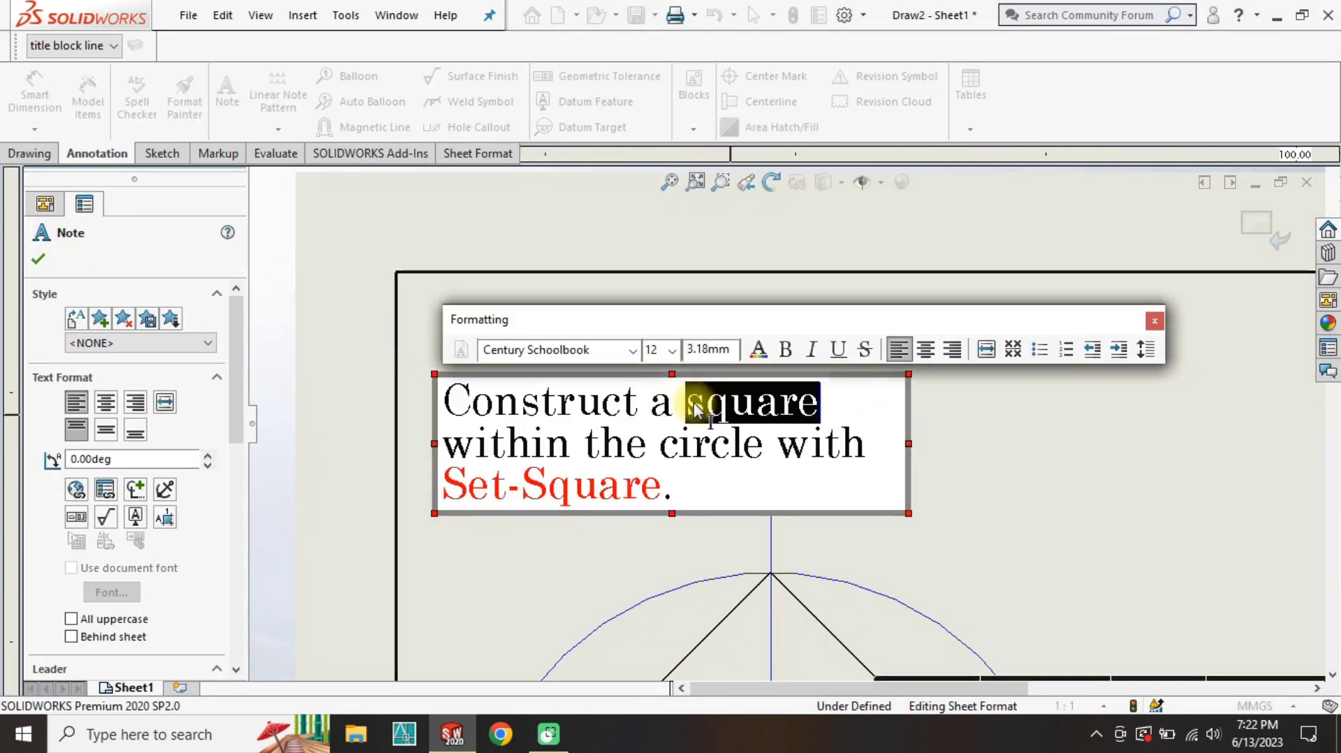
click(759, 349)
double_click(580, 259)
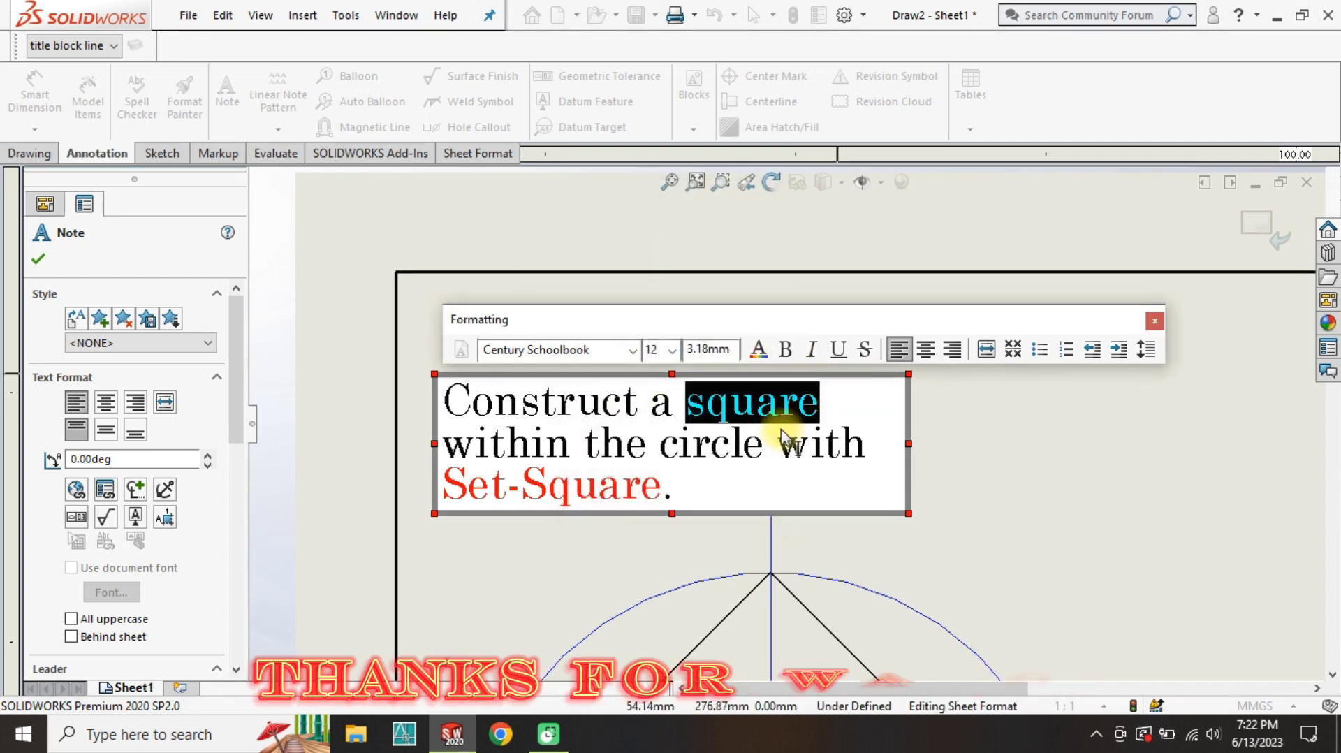